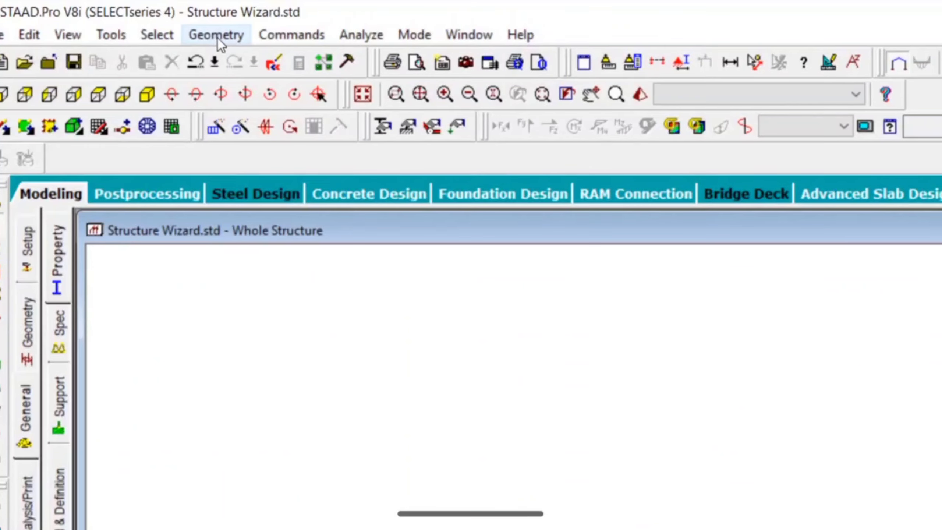
# Generate a Bay Frame prototype in Structure Wizard, 12 m long, 15 m high and 12 m wide, with 4, 5 and 4 bays.
pyautogui.click(217, 37)
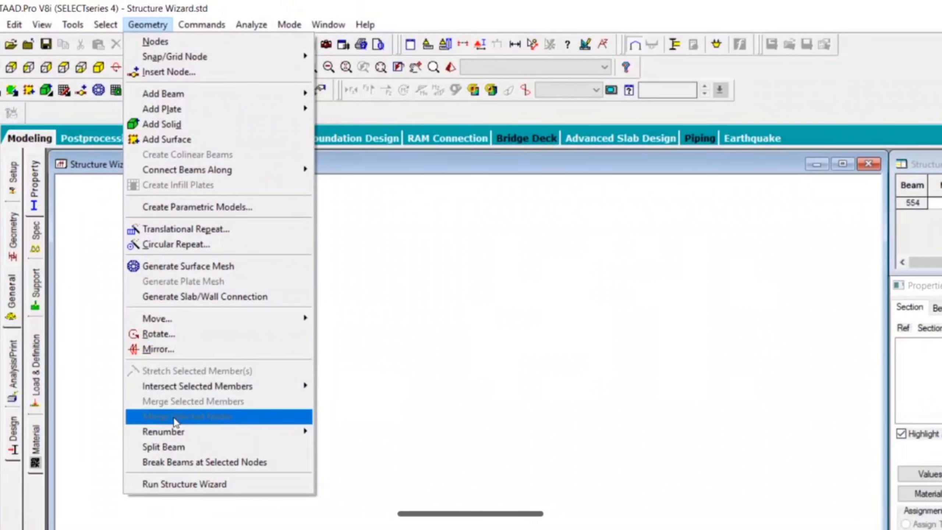
pyautogui.click(178, 488)
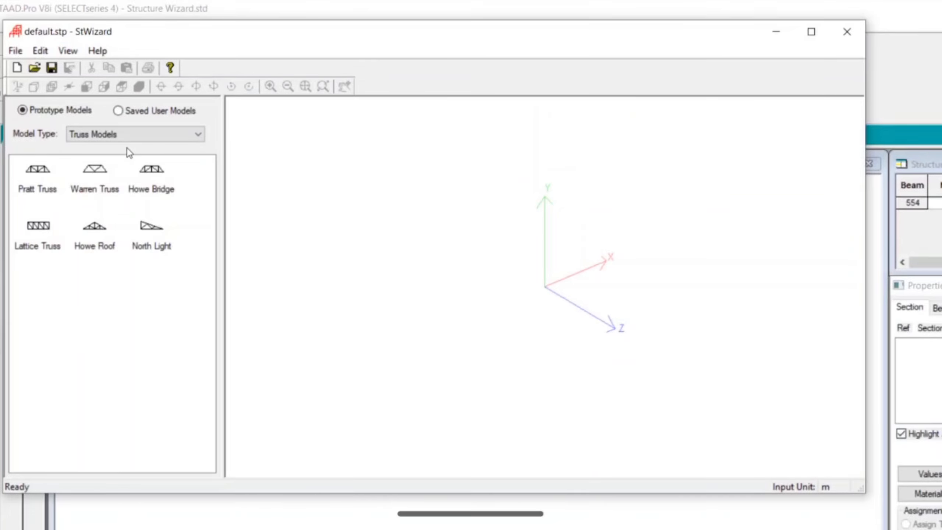
pyautogui.click(139, 133)
pyautogui.click(133, 157)
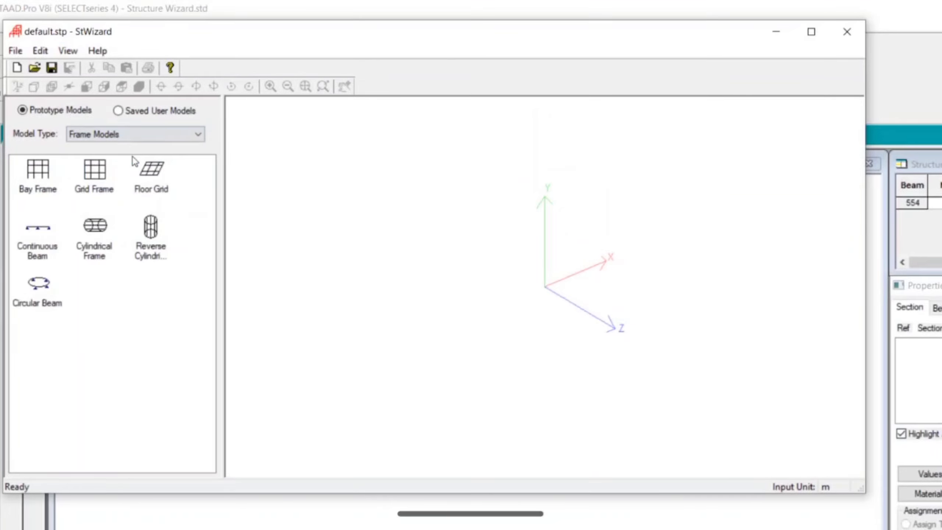
pyautogui.click(45, 187)
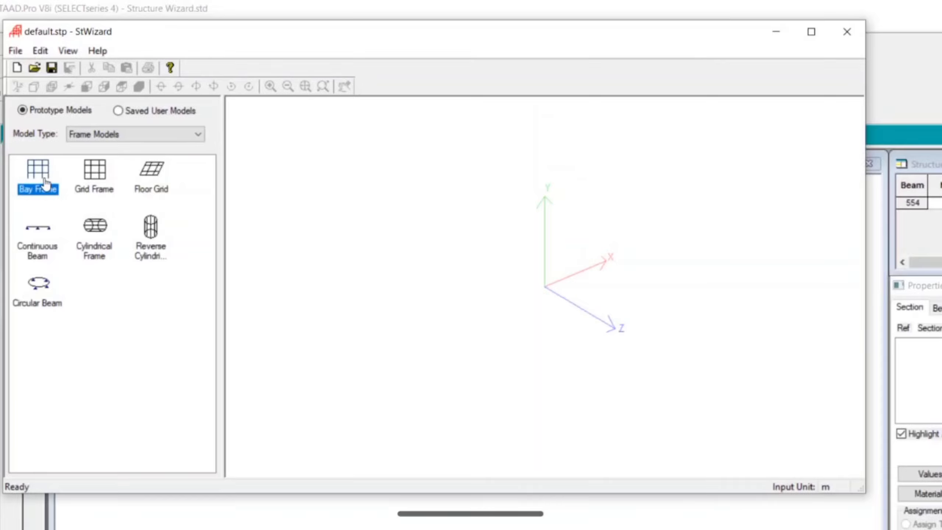
pyautogui.doubleClick(45, 181)
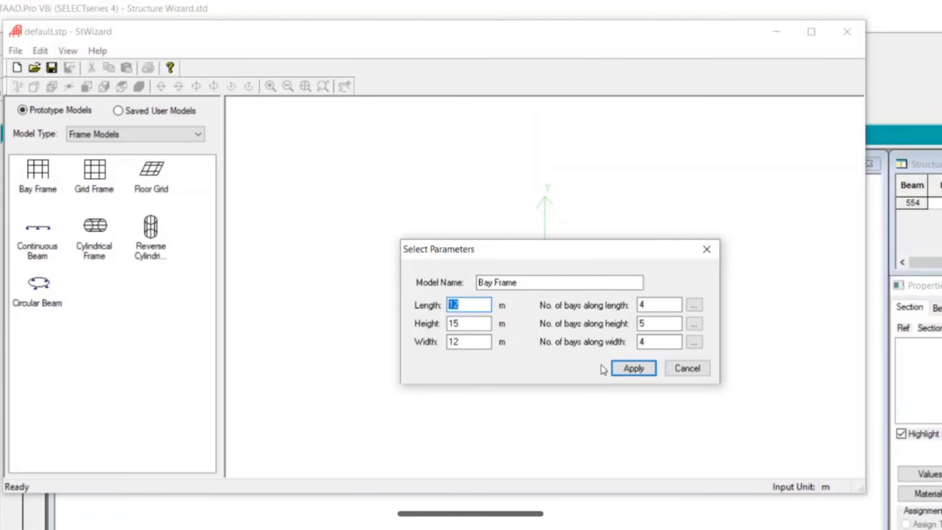
pyautogui.click(634, 368)
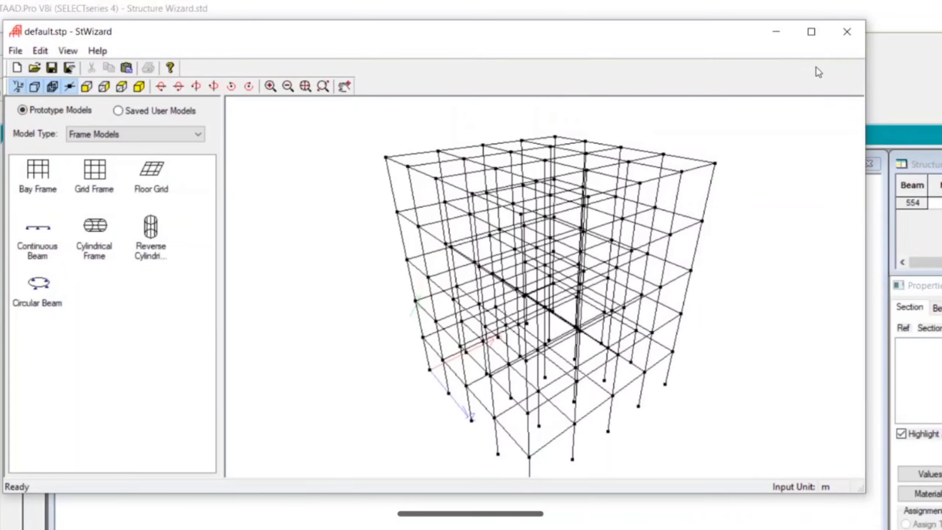
# Close the wizard and transfer the bay frame into the structural model with zero X, Y and Z offsets.
pyautogui.click(846, 31)
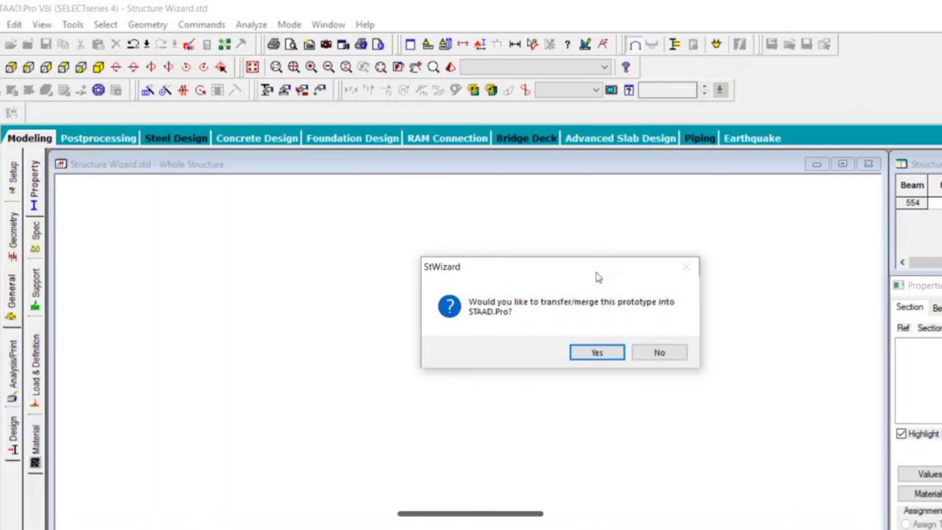
pyautogui.click(595, 352)
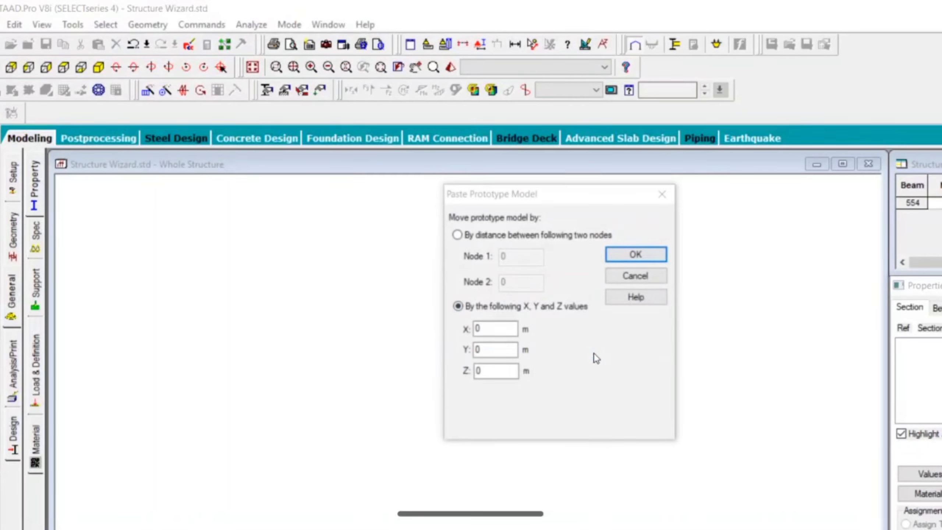
pyautogui.click(628, 255)
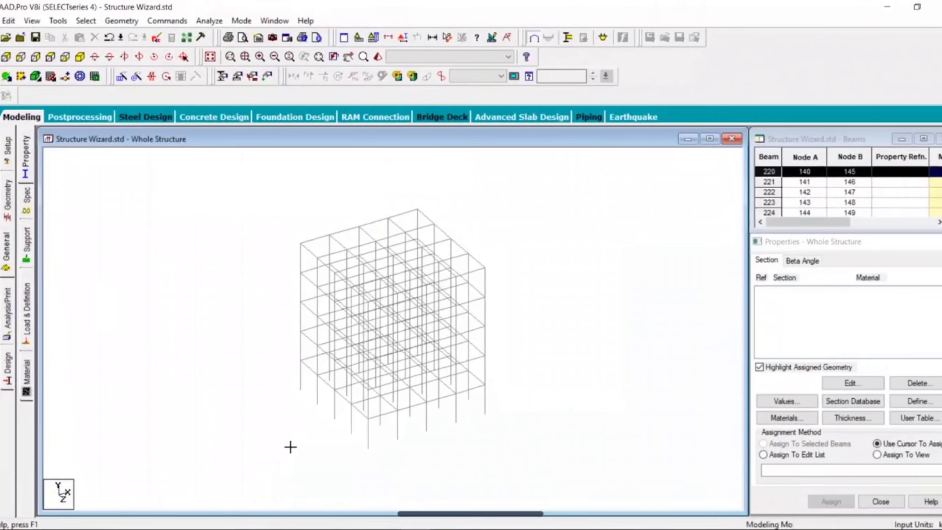
pyautogui.moveTo(290, 446); pyautogui.dragTo(367, 440)
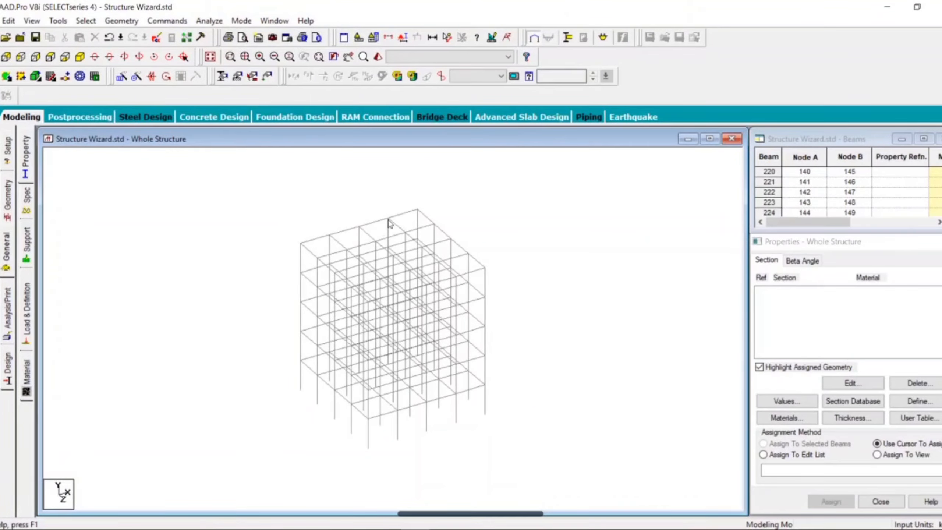
pyautogui.scroll(2, 388, 223)
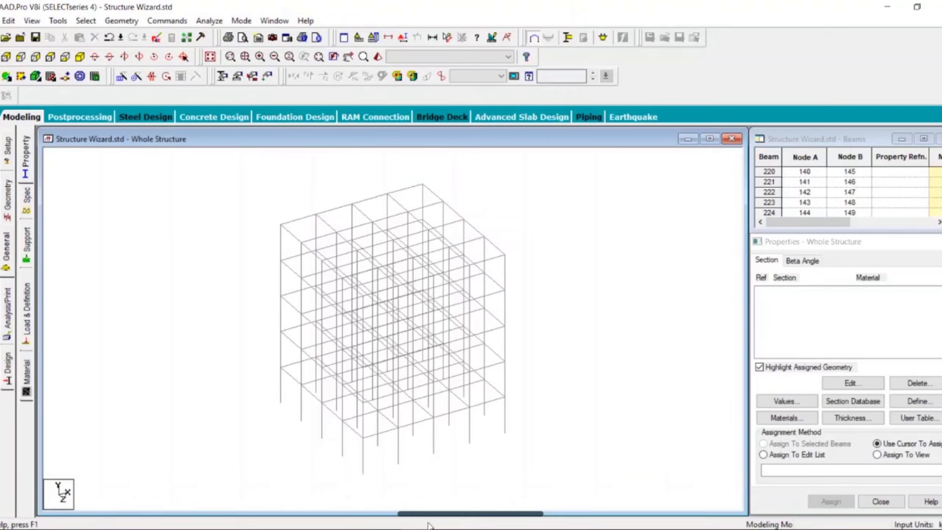
# Switch to Autodesk SketchBook Pro and sketch a frame elevation with four columns joined by a beam along their tops.
pyautogui.moveTo(431, 526)
pyautogui.click(398, 473)
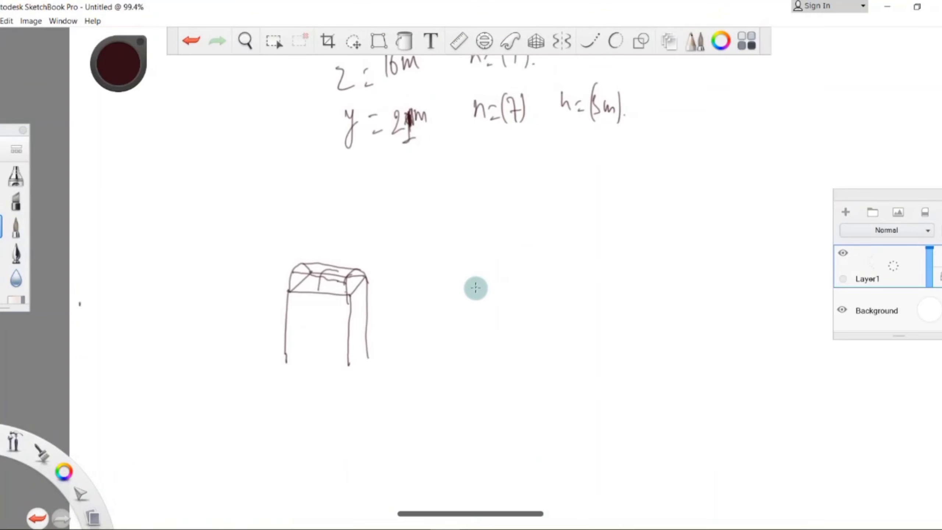
pyautogui.press('shift')
pyautogui.keyDown('shift'); pyautogui.moveTo(477, 294); pyautogui.dragTo(481, 342); pyautogui.keyUp('shift')
pyautogui.keyDown('shift'); pyautogui.moveTo(510, 290); pyautogui.dragTo(510, 384); pyautogui.keyUp('shift')
pyautogui.keyDown('shift'); pyautogui.moveTo(570, 288); pyautogui.dragTo(570, 366); pyautogui.keyUp('shift')
pyautogui.moveTo(477, 295)
pyautogui.mouseDown()
pyautogui.moveTo(571, 287)
pyautogui.moveTo(539, 369)
pyautogui.mouseUp()
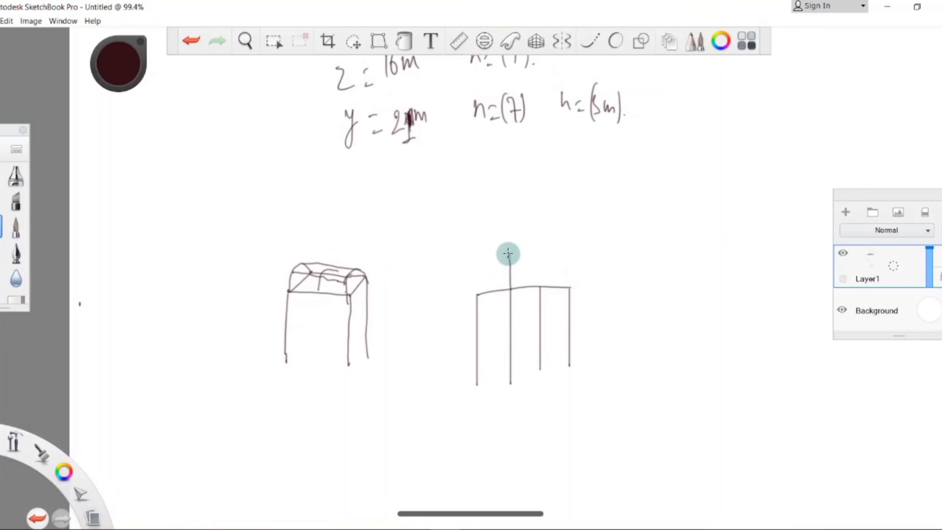
# Sketch a truss with two verticals, sloping ends and a top chord above the frame, and mark its sloping side.
pyautogui.moveTo(536, 271); pyautogui.dragTo(535, 253)
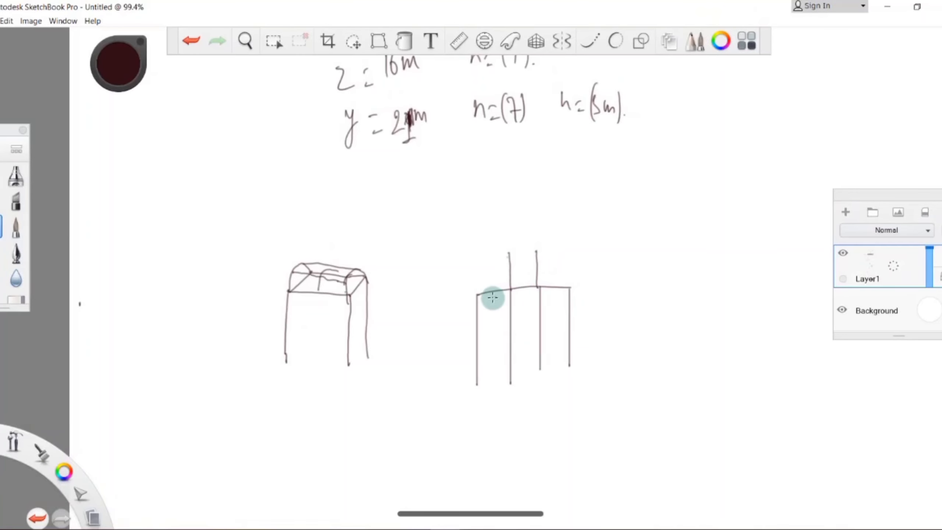
pyautogui.moveTo(487, 272); pyautogui.dragTo(477, 295)
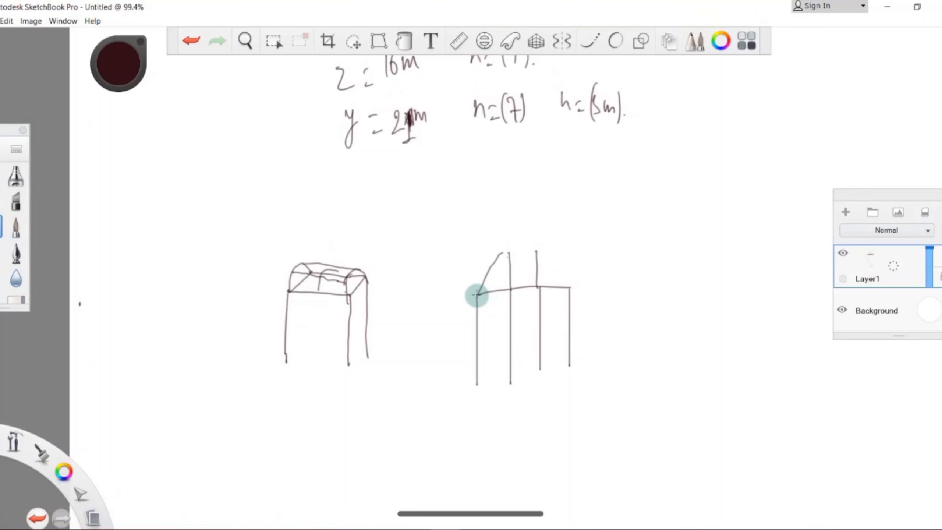
pyautogui.moveTo(501, 253); pyautogui.dragTo(538, 250)
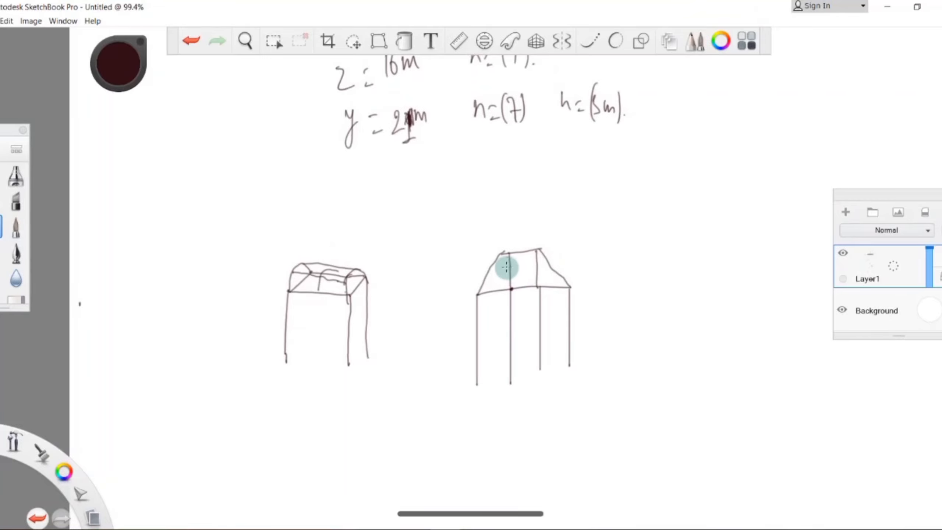
pyautogui.moveTo(475, 268)
pyautogui.mouseDown()
pyautogui.moveTo(489, 259)
pyautogui.moveTo(499, 265)
pyautogui.mouseUp()
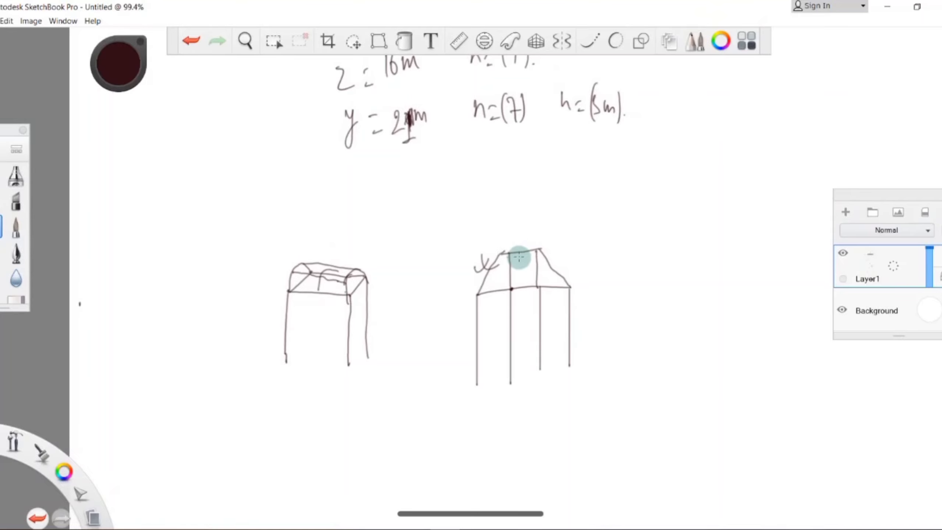
# Switch back to STAAD.Pro and start a Pratt Truss prototype from the Structure Wizard's truss models.
pyautogui.click(415, 526)
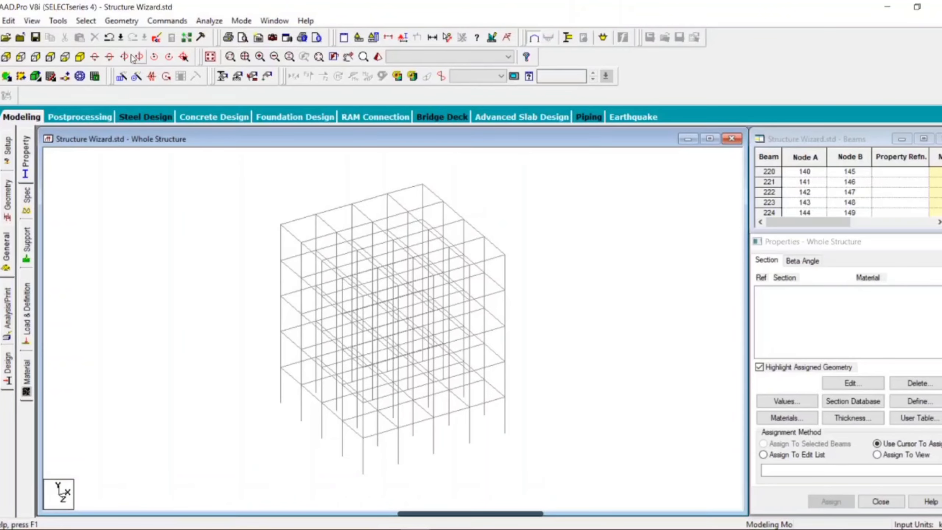
pyautogui.click(121, 21)
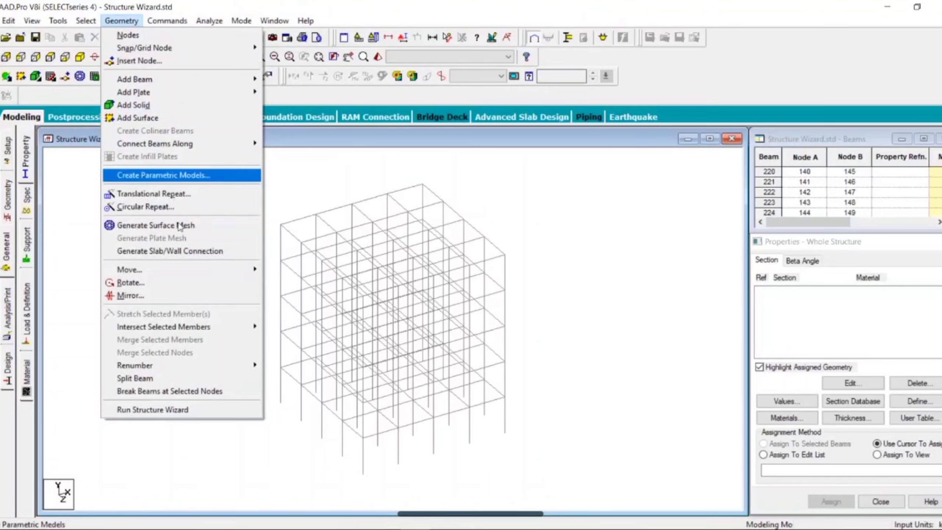
pyautogui.click(203, 409)
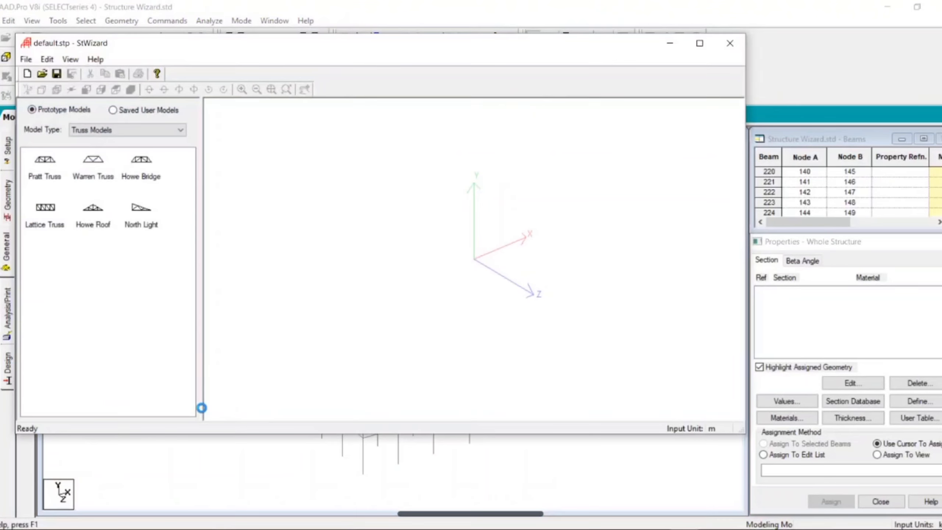
pyautogui.click(43, 177)
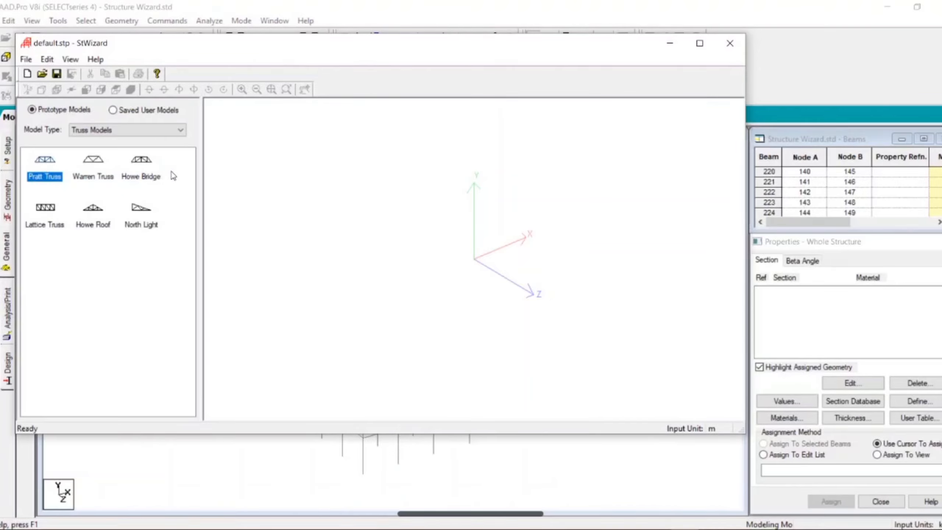
pyautogui.click(152, 225)
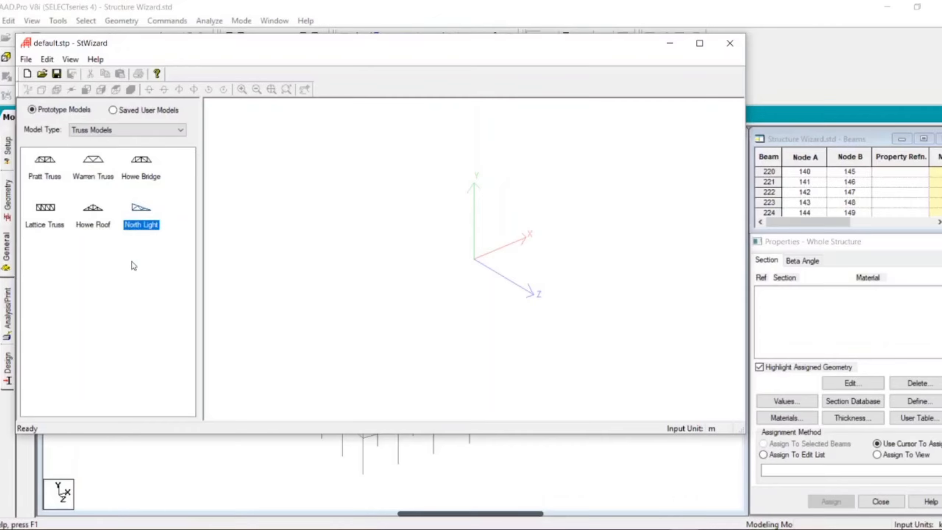
pyautogui.doubleClick(37, 175)
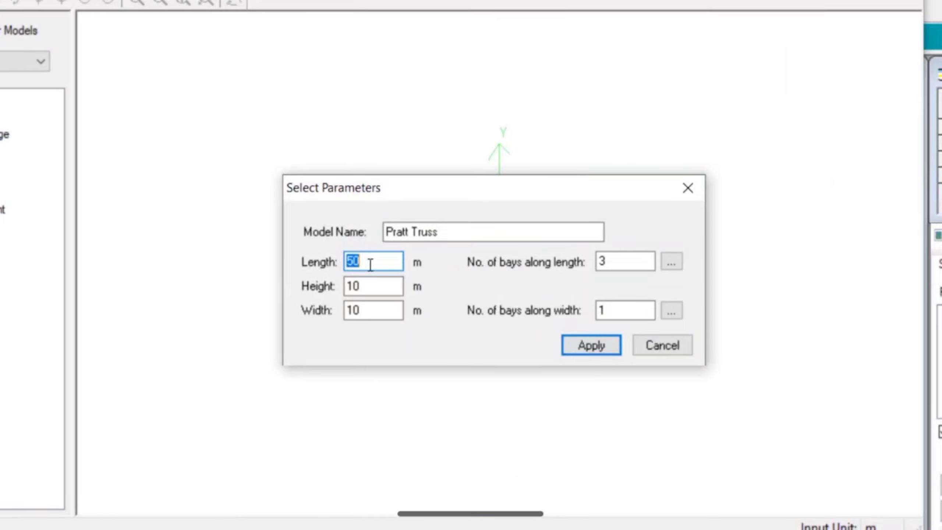
# Create the Pratt truss with a length of 12 m, height 2 m, width 0 m and 4 bays along its length.
pyautogui.write('12')
pyautogui.doubleClick(374, 285)
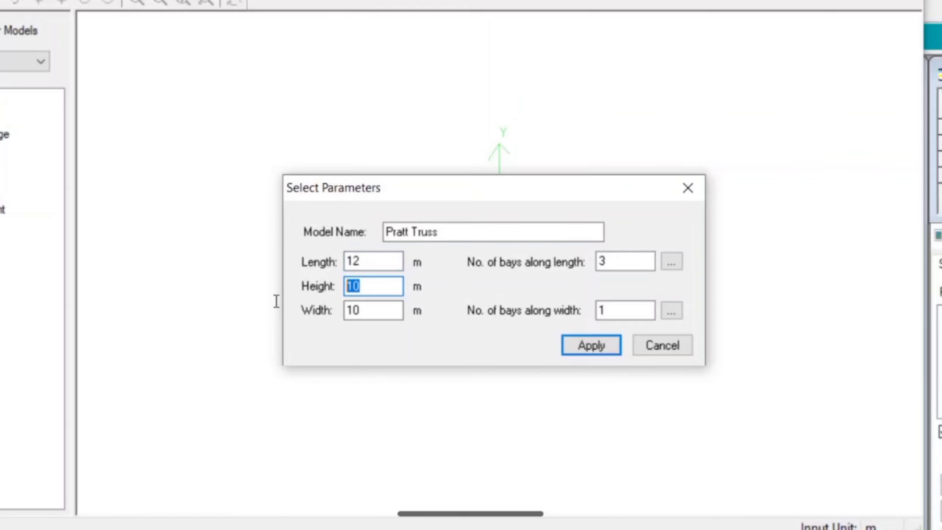
pyautogui.write('2')
pyautogui.doubleClick(384, 311)
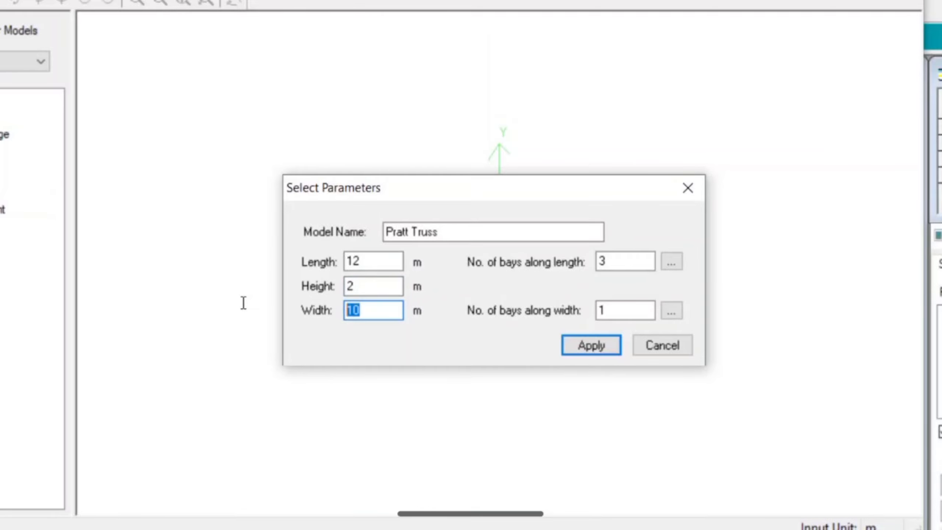
pyautogui.write('0')
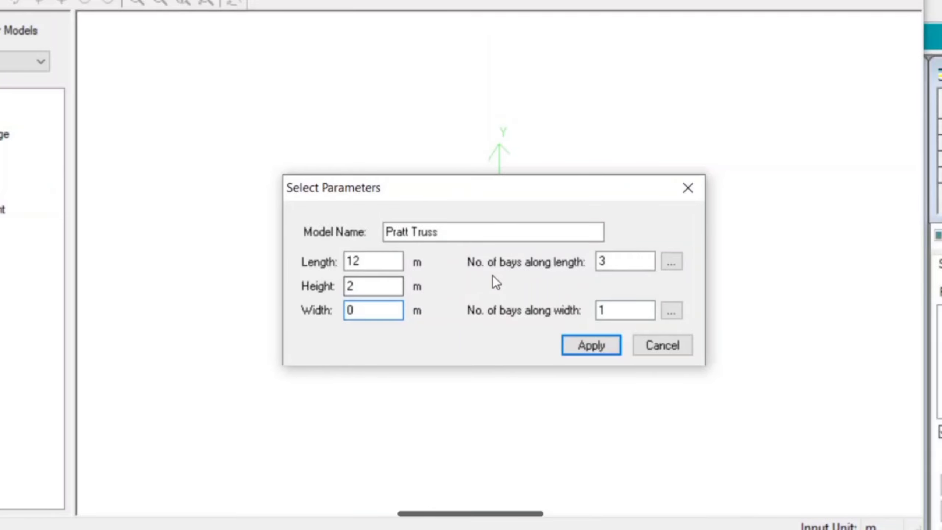
pyautogui.click(614, 261)
pyautogui.moveTo(614, 262); pyautogui.dragTo(513, 268)
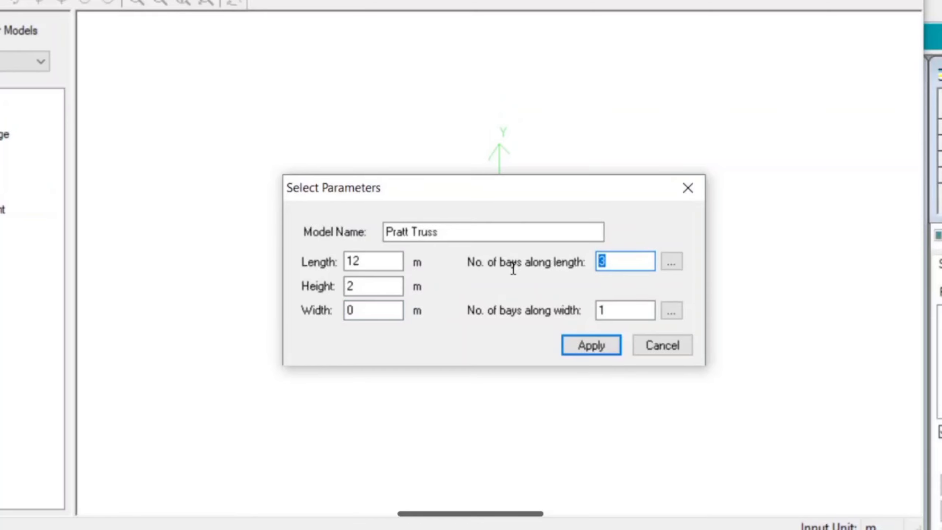
pyautogui.write('4')
pyautogui.click(582, 346)
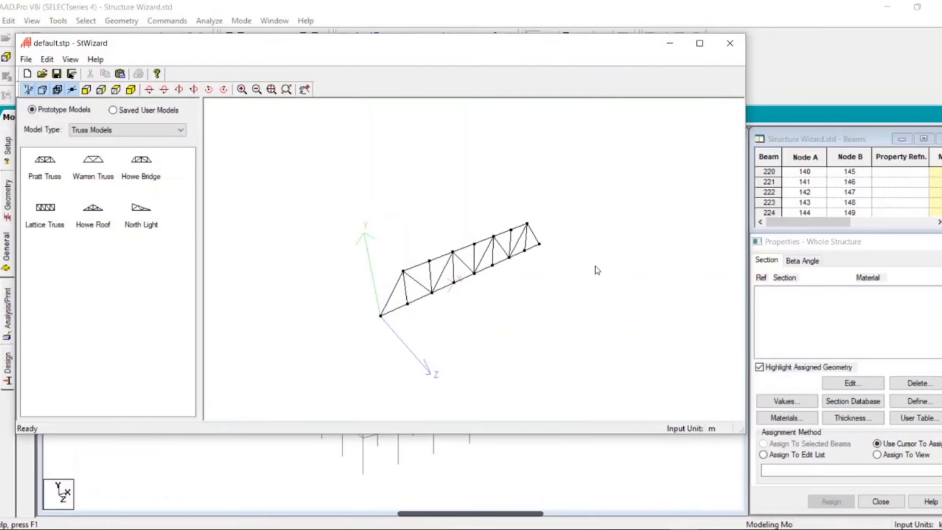
# Transfer the Pratt truss prototype into STAAD.Pro, using its sloping end's bottom-chord node as the reference point.
pyautogui.click(723, 51)
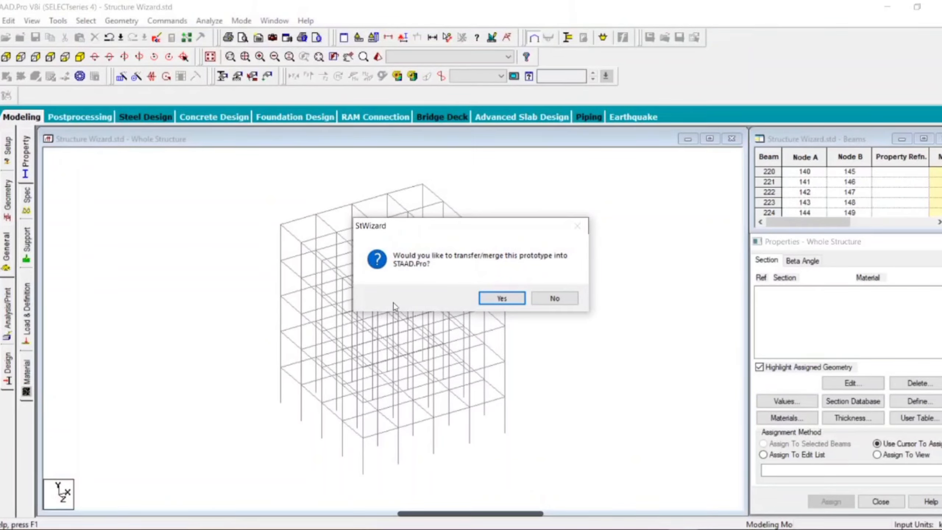
pyautogui.click(483, 297)
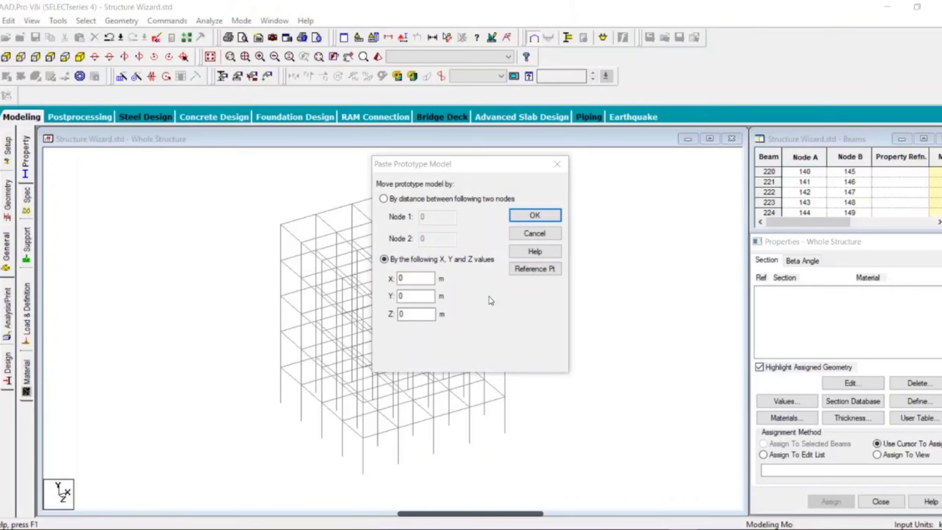
pyautogui.moveTo(449, 170); pyautogui.dragTo(603, 173)
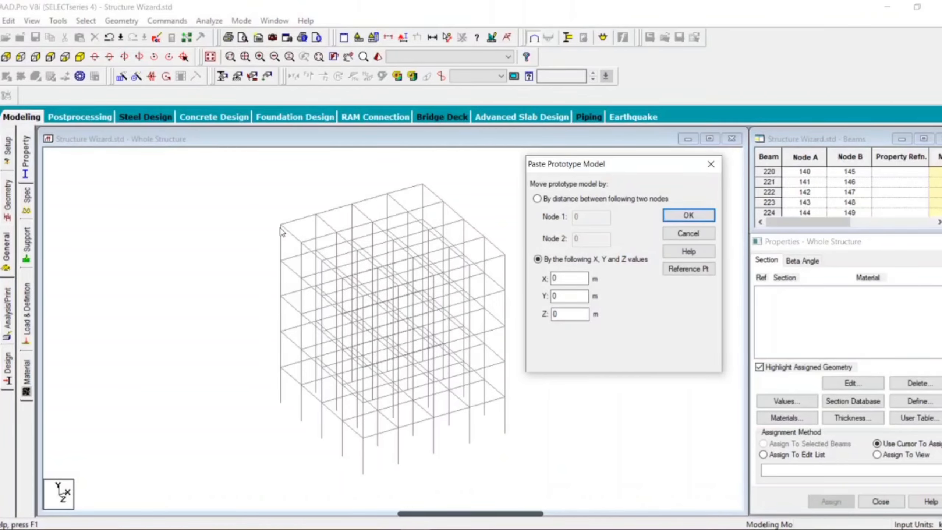
pyautogui.click(679, 270)
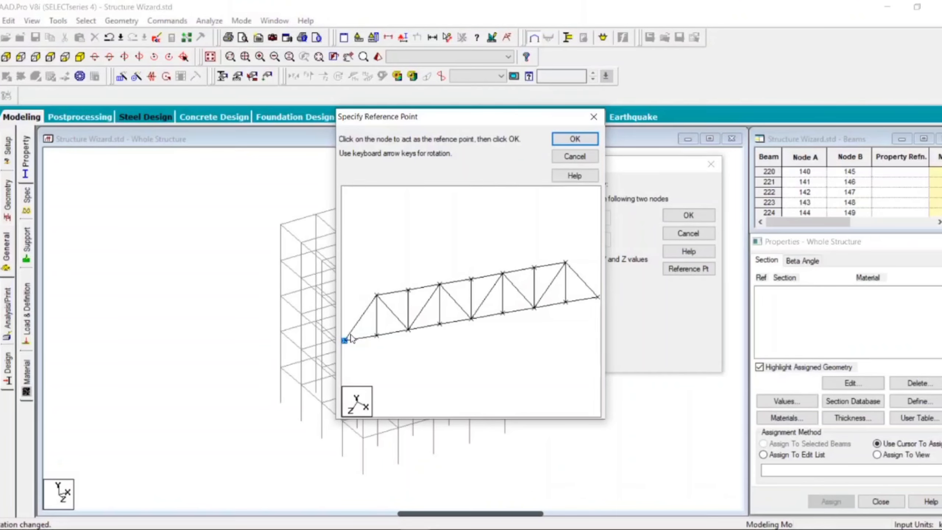
pyautogui.click(567, 140)
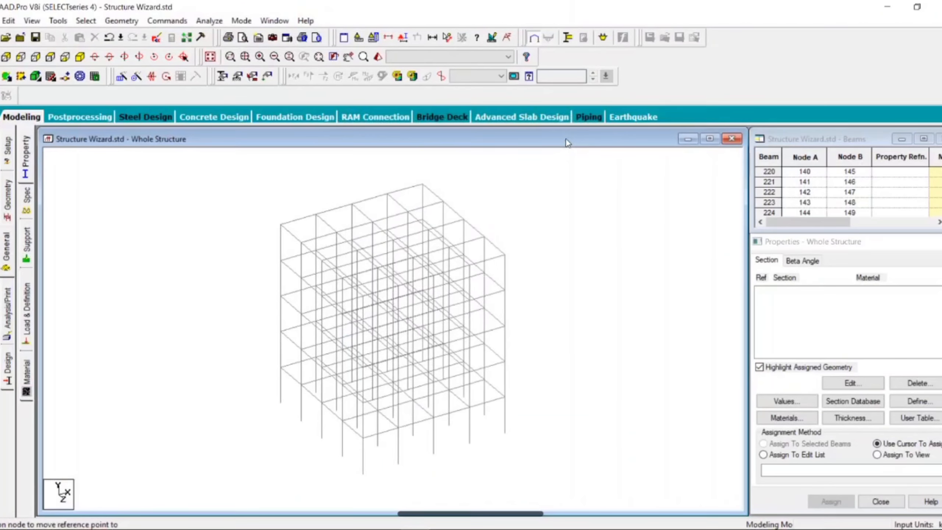
# Place the truss on the rear frame by attaching its reference point to the roof corner node, accepting the duplicate notices.
pyautogui.click(281, 225)
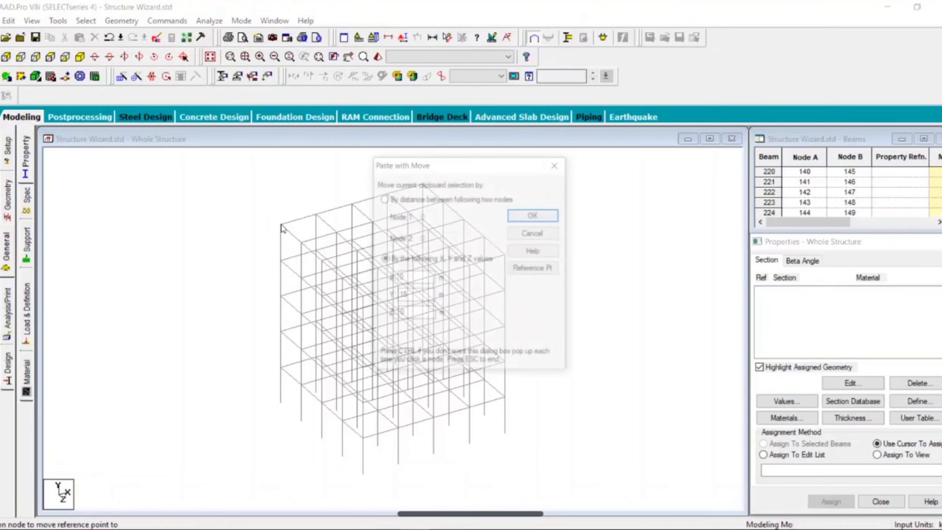
pyautogui.click(543, 220)
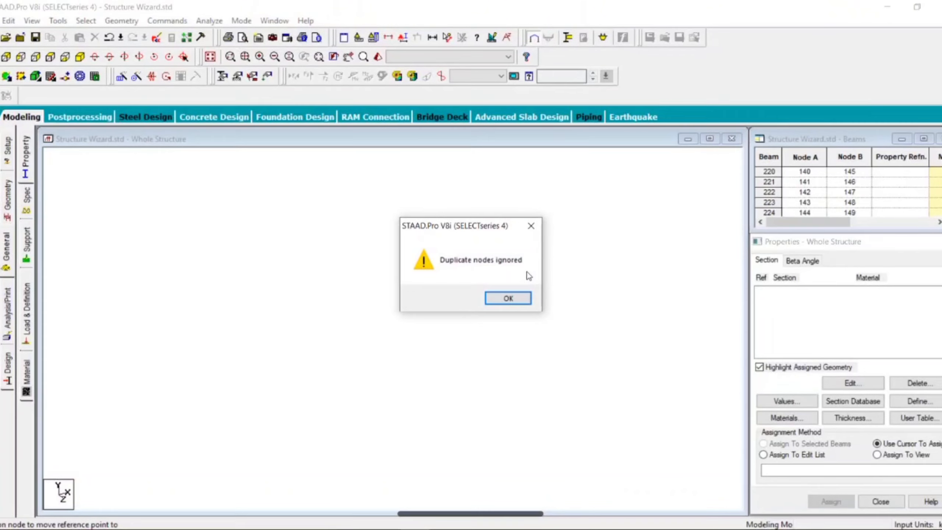
pyautogui.click(514, 303)
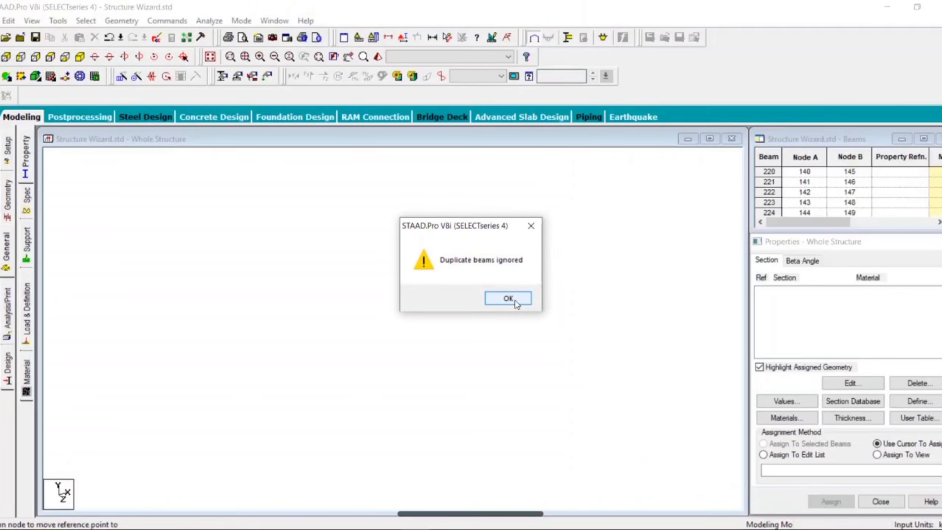
pyautogui.click(515, 301)
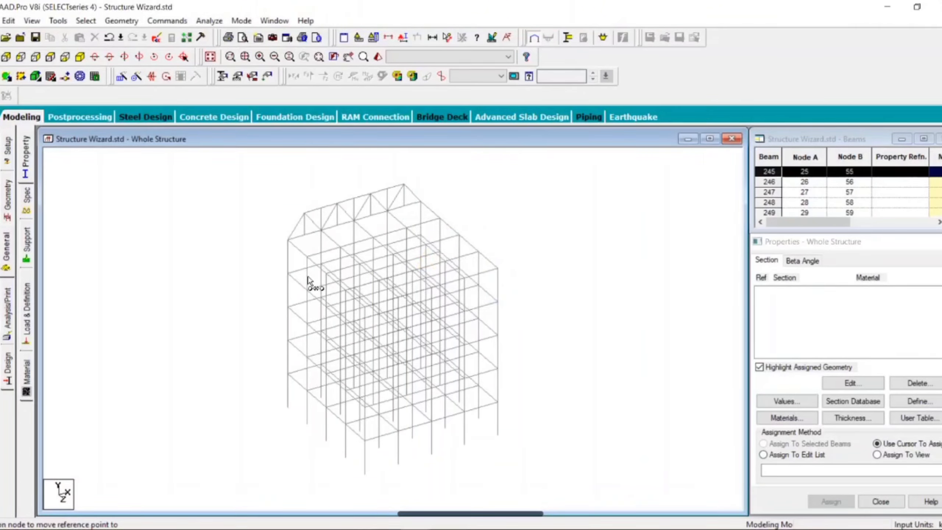
# Paste a copy of the truss on the second frame's roof node at X 0, Y 15, Z 3 m.
pyautogui.scroll(3, 256, 216)
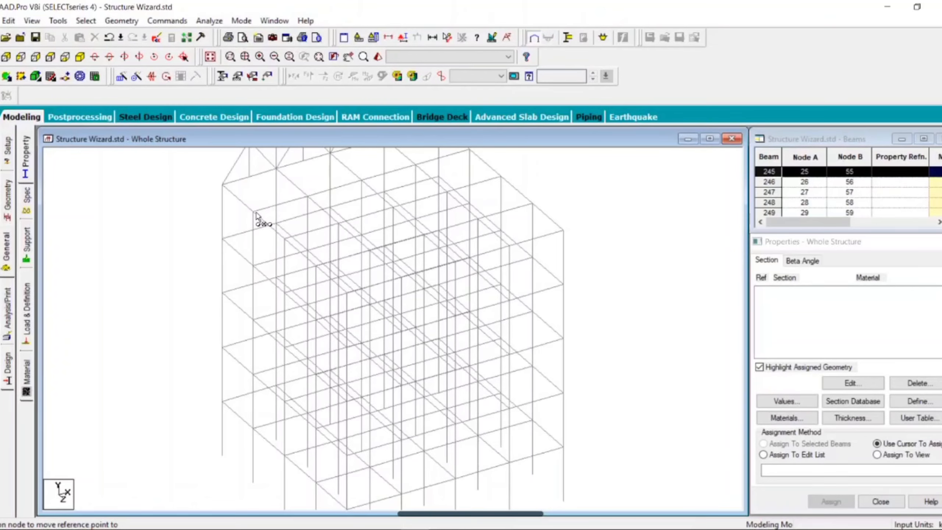
pyautogui.click(254, 213)
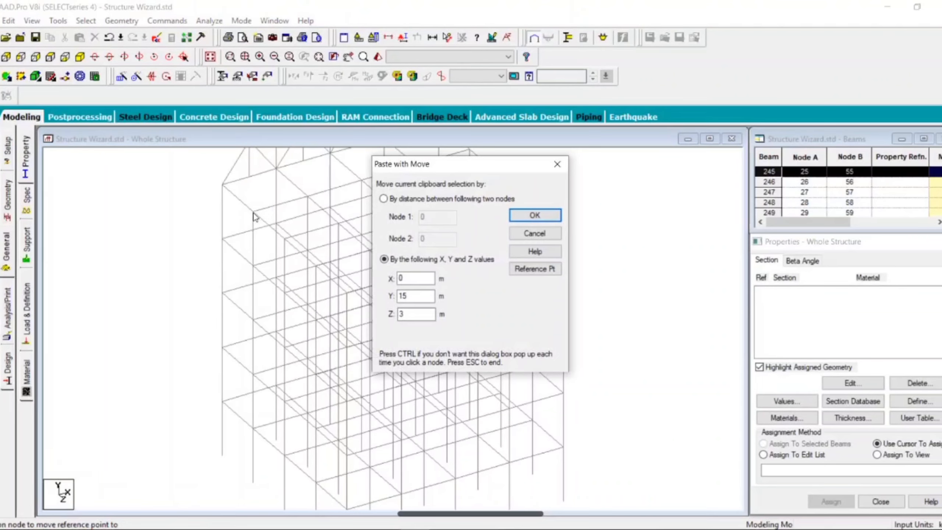
pyautogui.click(541, 216)
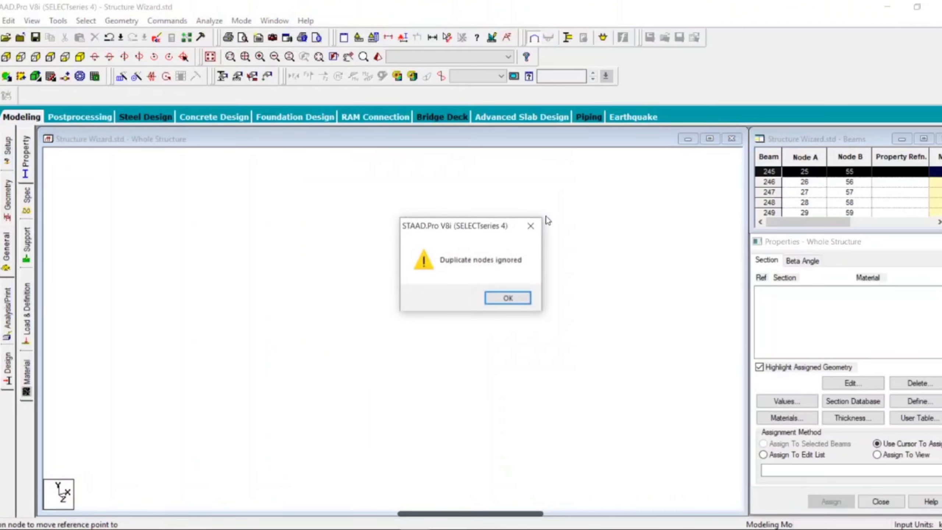
pyautogui.click(518, 302)
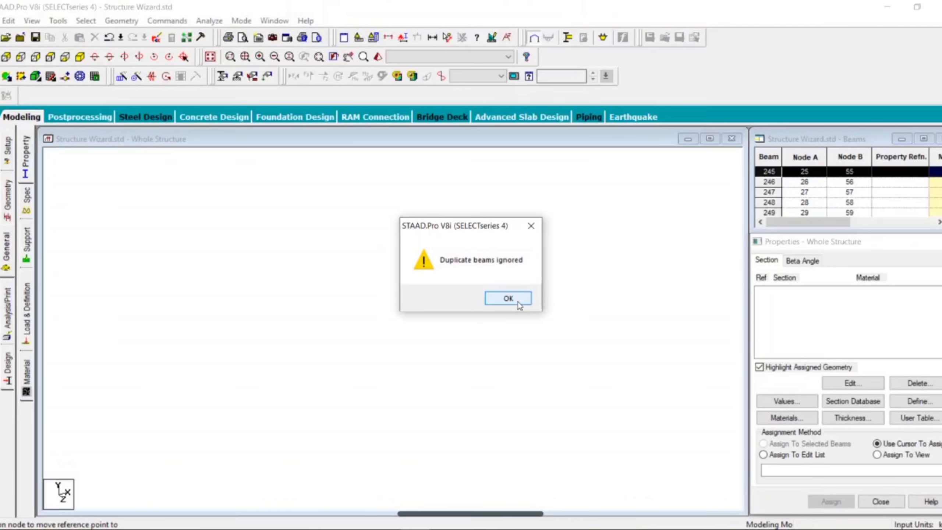
pyautogui.click(517, 302)
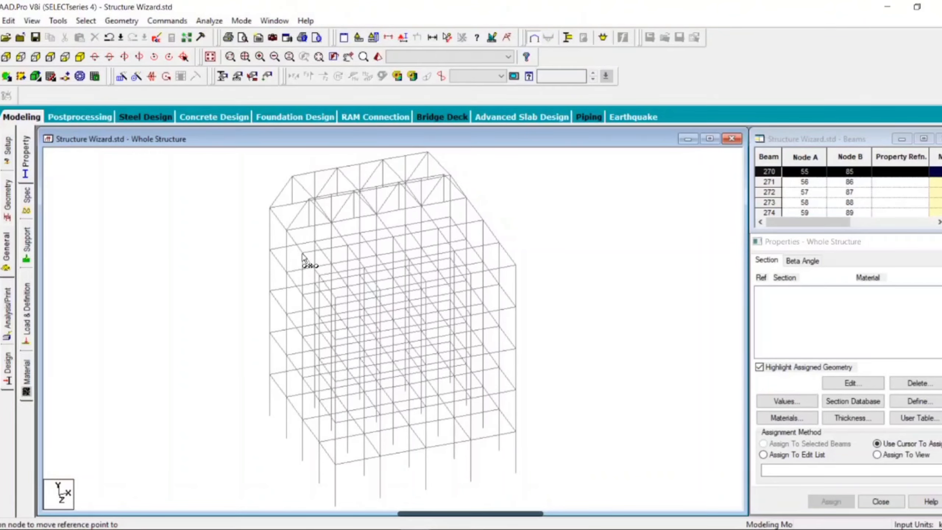
# Paste a copy of the truss on the third frame's roof node at X 0, Y 15, Z 6 m.
pyautogui.click(303, 257)
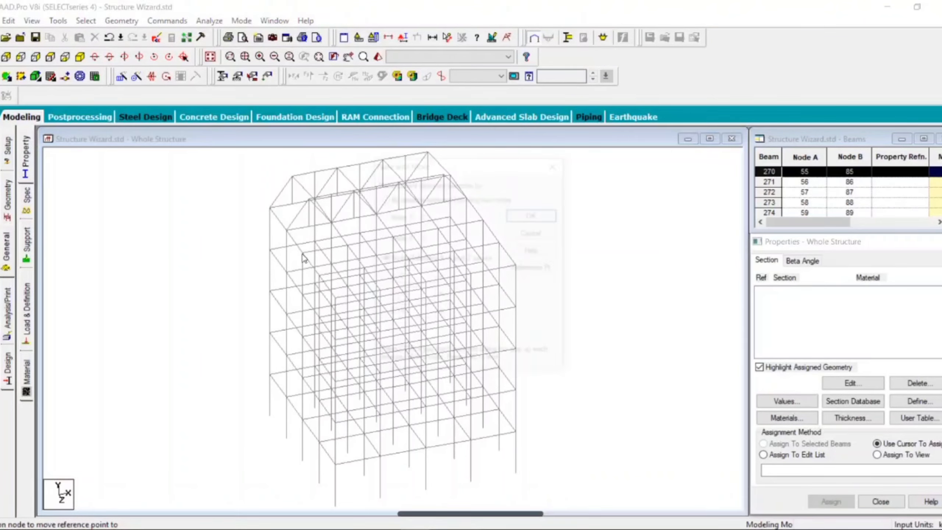
pyautogui.click(534, 216)
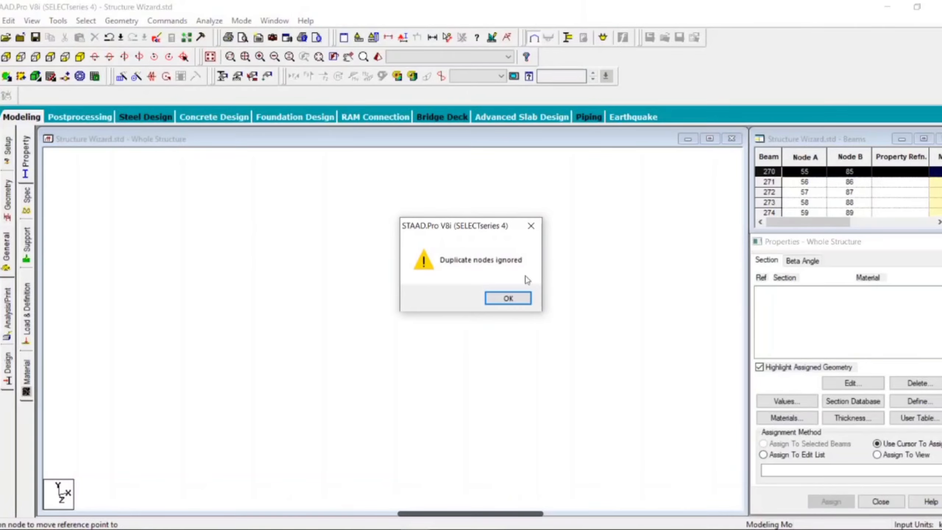
pyautogui.click(517, 299)
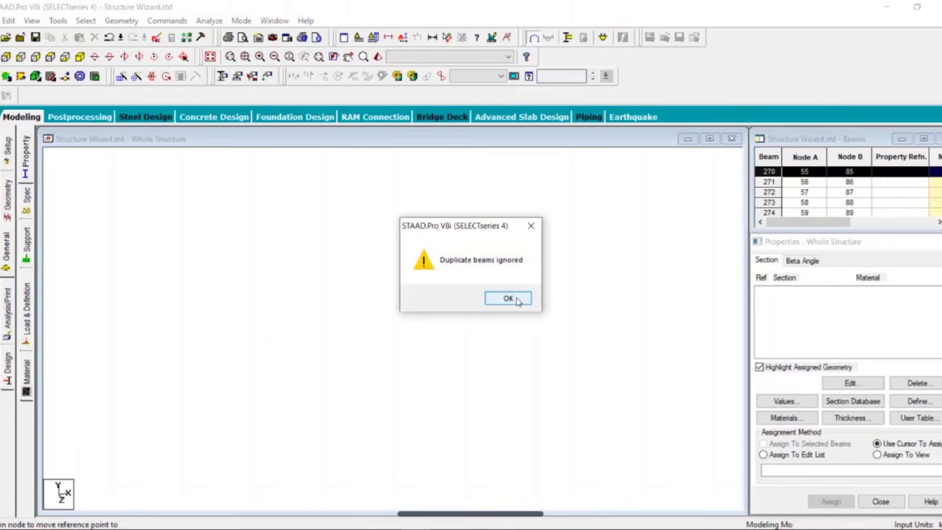
pyautogui.click(518, 300)
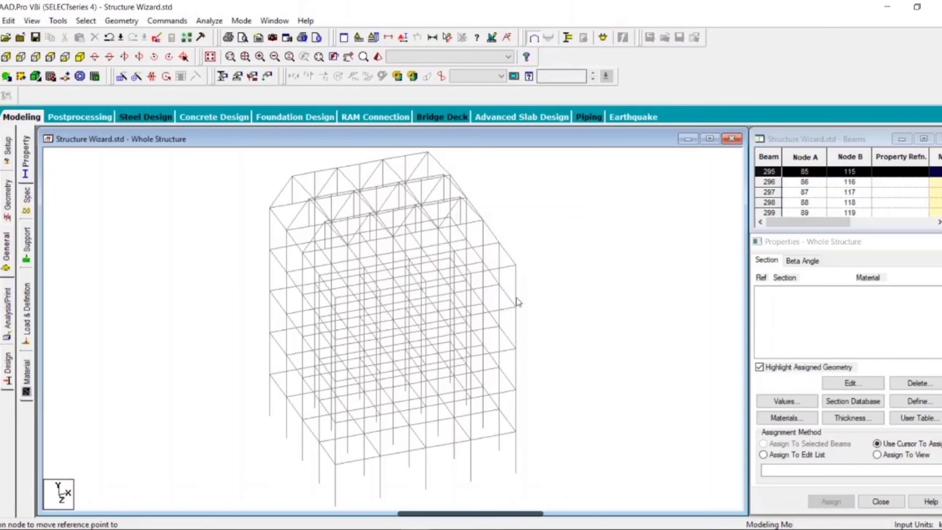
# Paste a copy of the truss on the fourth frame's roof node at X 0, Y 15, Z 9 m.
pyautogui.click(319, 278)
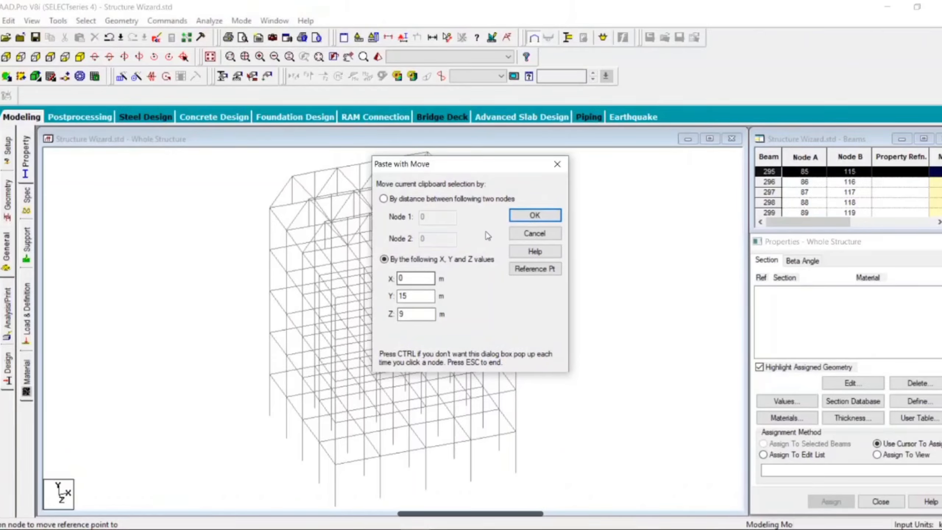
pyautogui.click(534, 216)
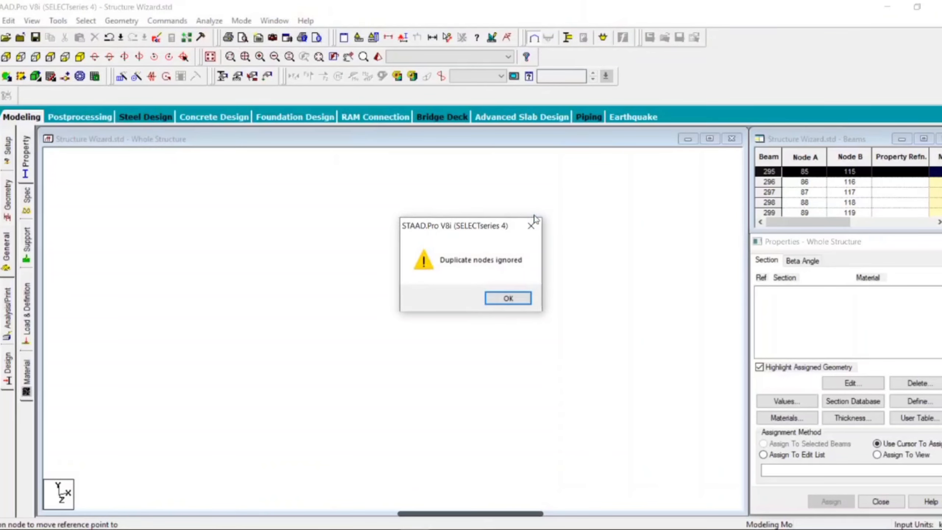
pyautogui.click(510, 304)
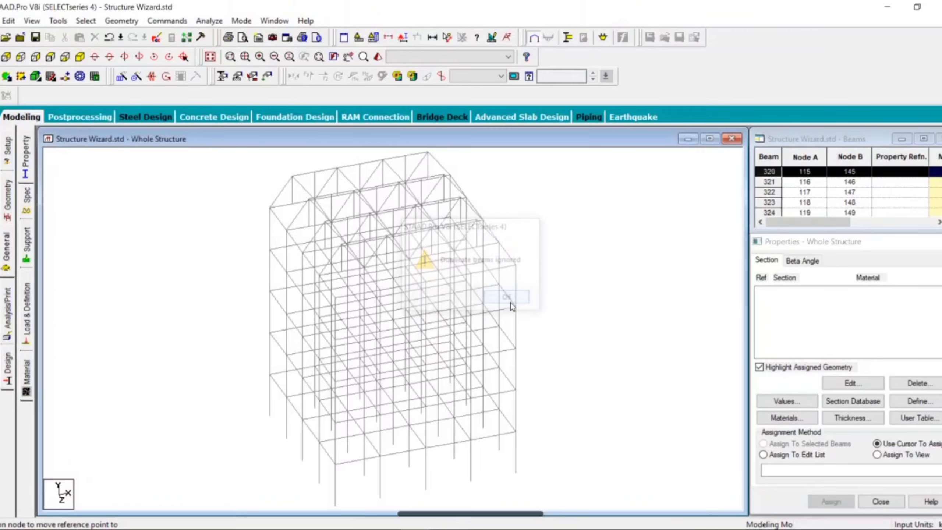
# Paste a copy of the truss on the fifth frame's roof node at X 0, Y 15, Z 12 m.
pyautogui.click(338, 301)
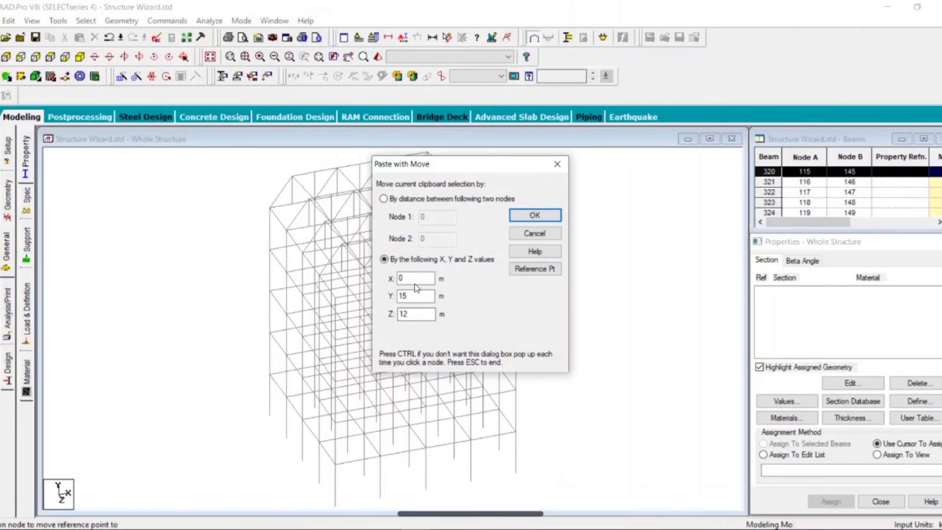
pyautogui.click(535, 216)
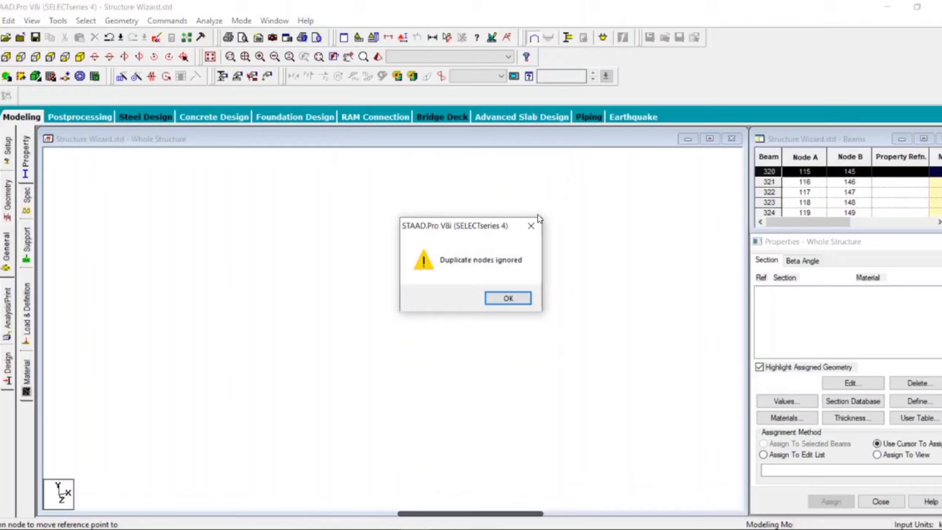
pyautogui.click(507, 298)
pyautogui.click(508, 298)
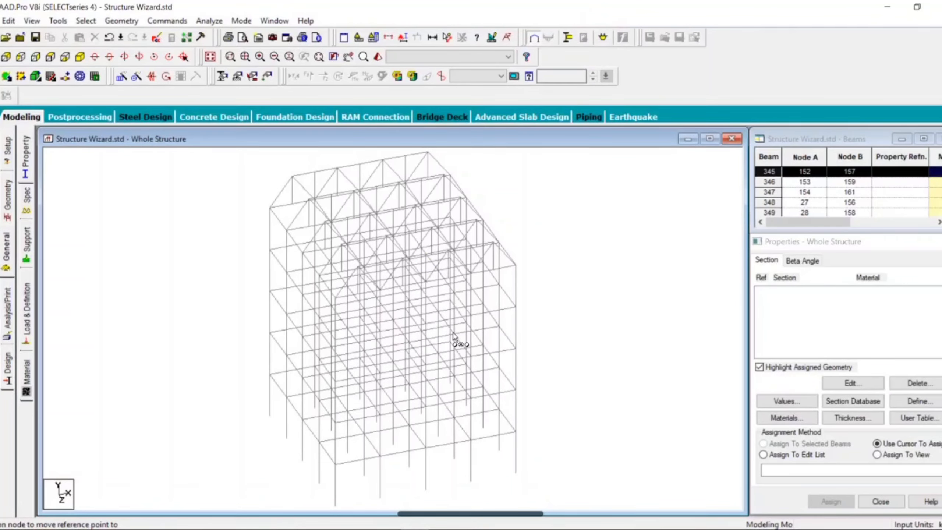
pyautogui.scroll(-2, 329, 342)
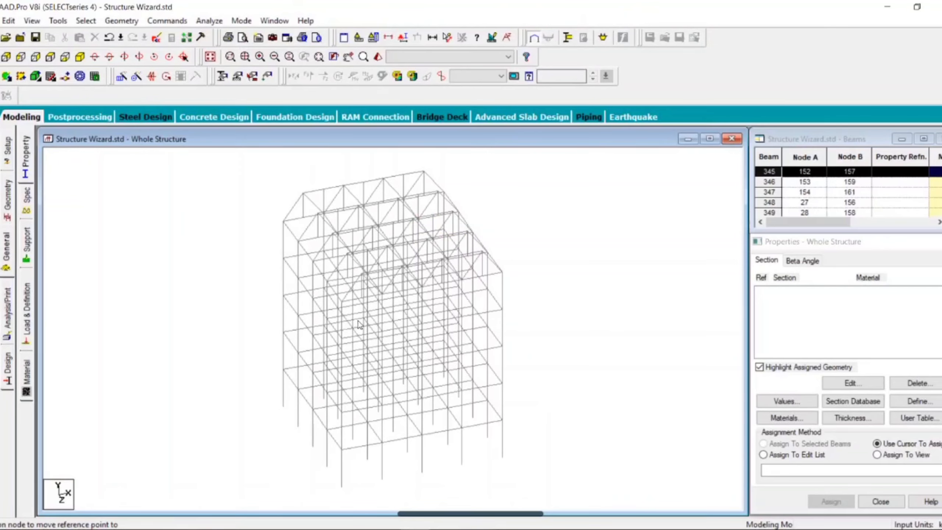
pyautogui.scroll(-1, 352, 331)
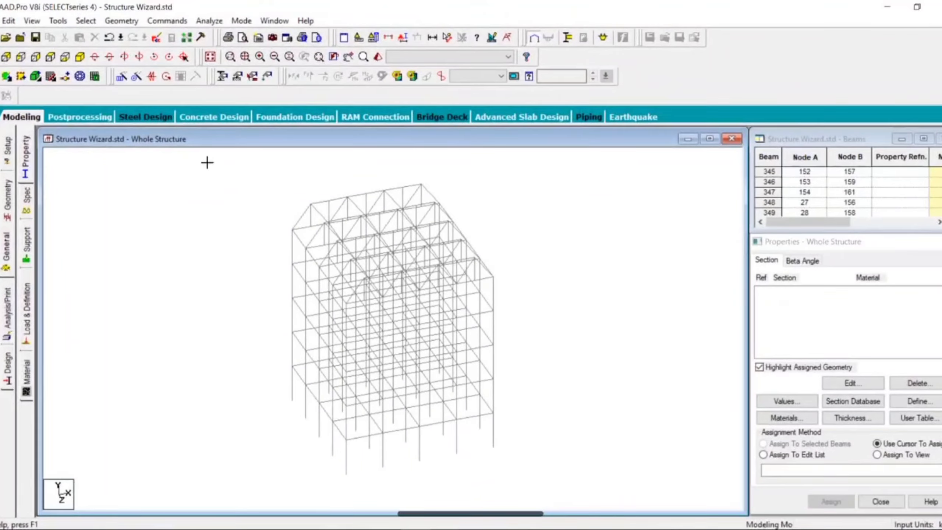
# Select the whole structure and open its 3D rendered view.
pyautogui.moveTo(207, 162); pyautogui.dragTo(611, 525)
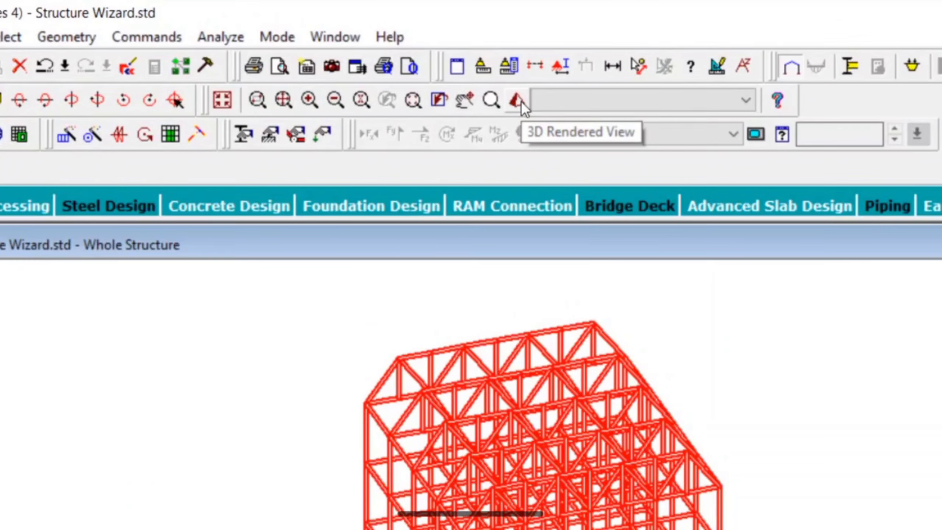
pyautogui.click(521, 101)
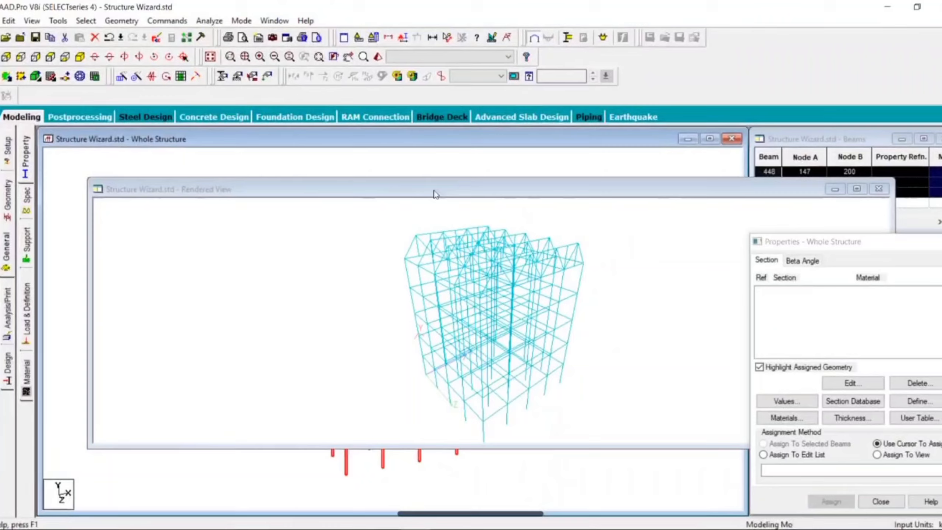
pyautogui.doubleClick(434, 191)
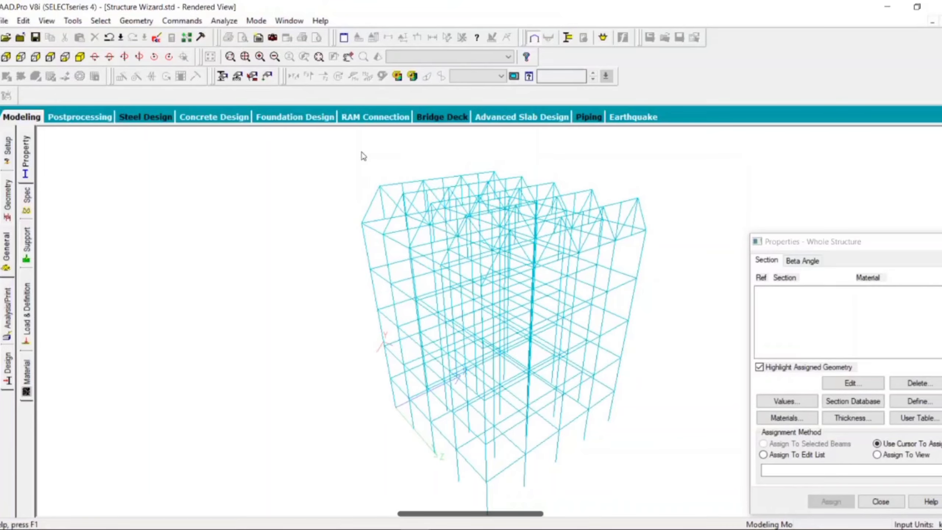
# Close the Properties window and examine the rendered frame and its roof trusses from several angles.
pyautogui.click(857, 248)
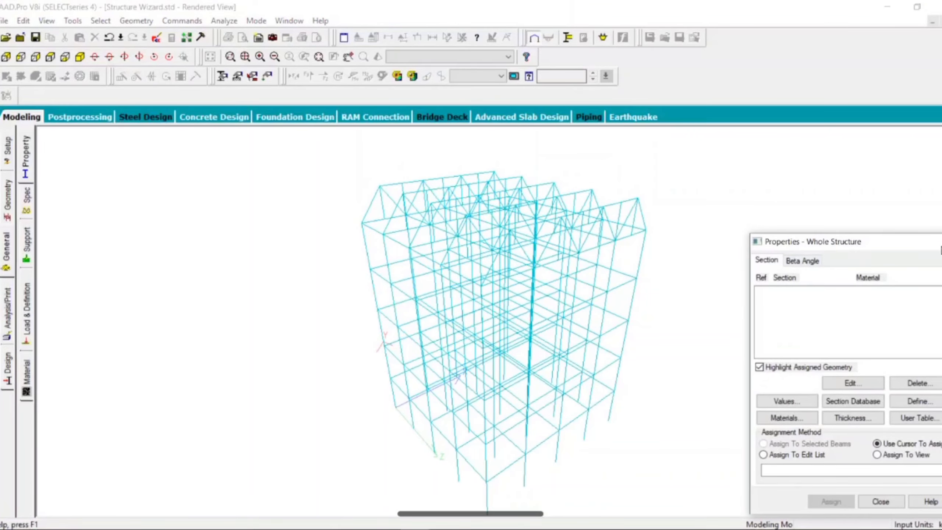
pyautogui.click(939, 242)
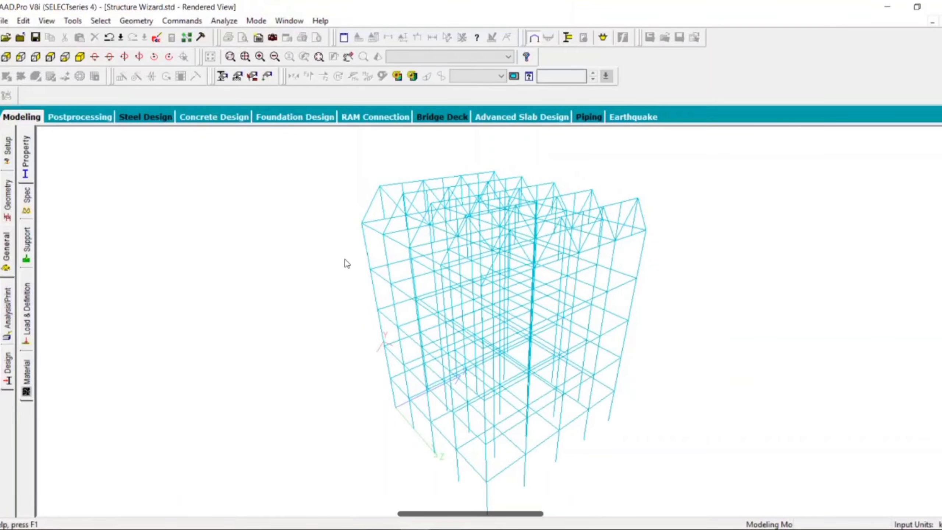
pyautogui.moveTo(344, 260); pyautogui.dragTo(389, 260)
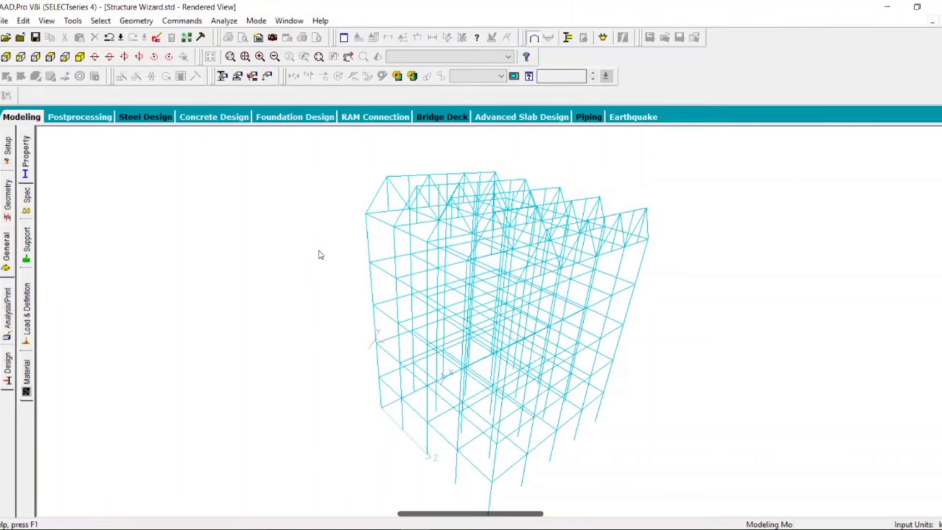
pyautogui.moveTo(319, 255); pyautogui.dragTo(155, 125)
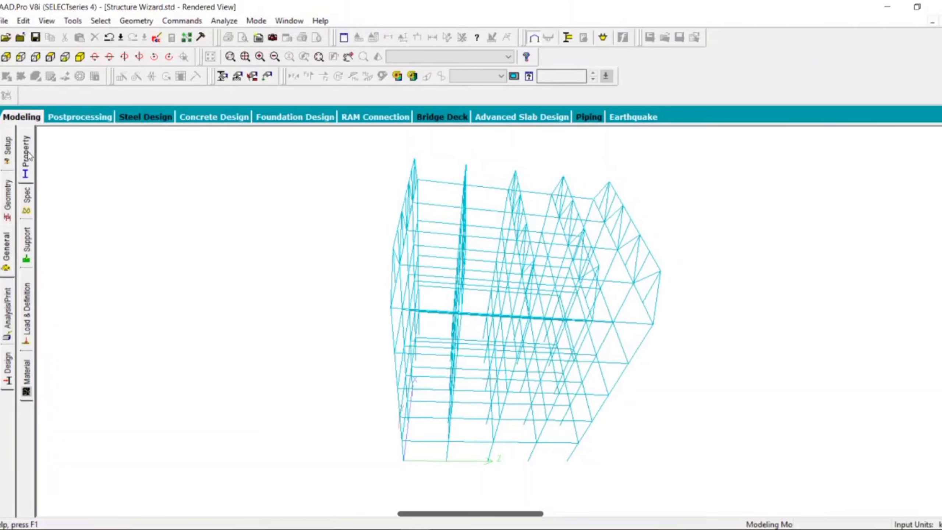
# Return to the whole-structure wireframe view and undo the truss copies pasted at Z 6, 9 and 12 m.
pyautogui.click(8, 256)
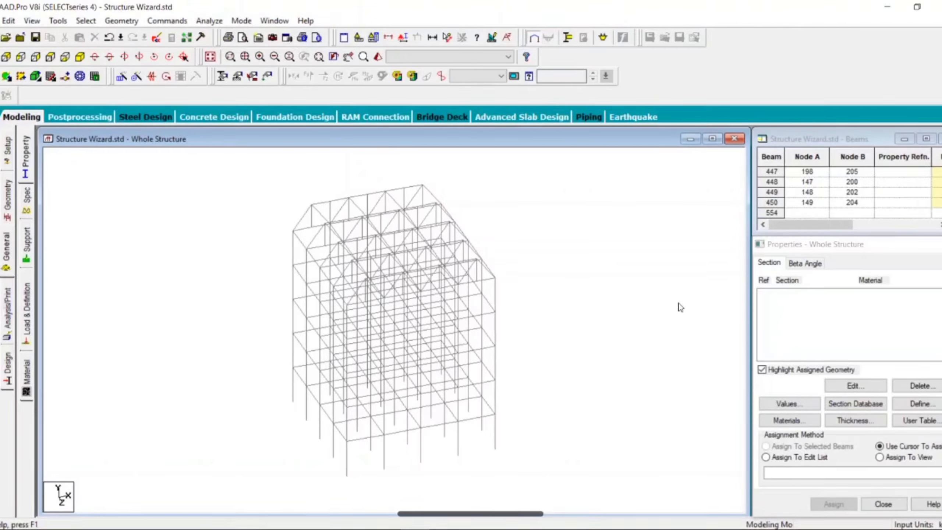
pyautogui.hotkey('ctrl', 'z')
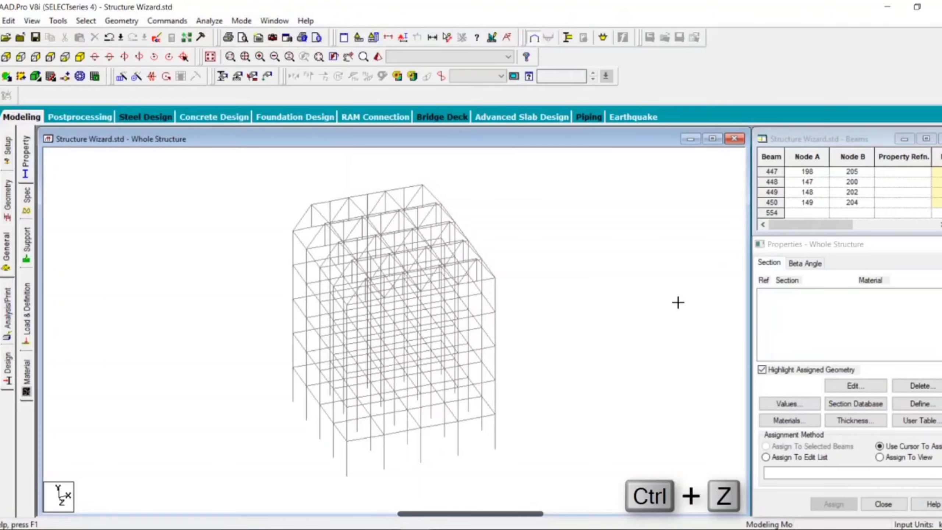
pyautogui.hotkey('ctrl', 'z')
pyautogui.hotkey('ctrl', 'z')
pyautogui.hotkey('ctrl', 'z')
pyautogui.hotkey('ctrl', 'z')
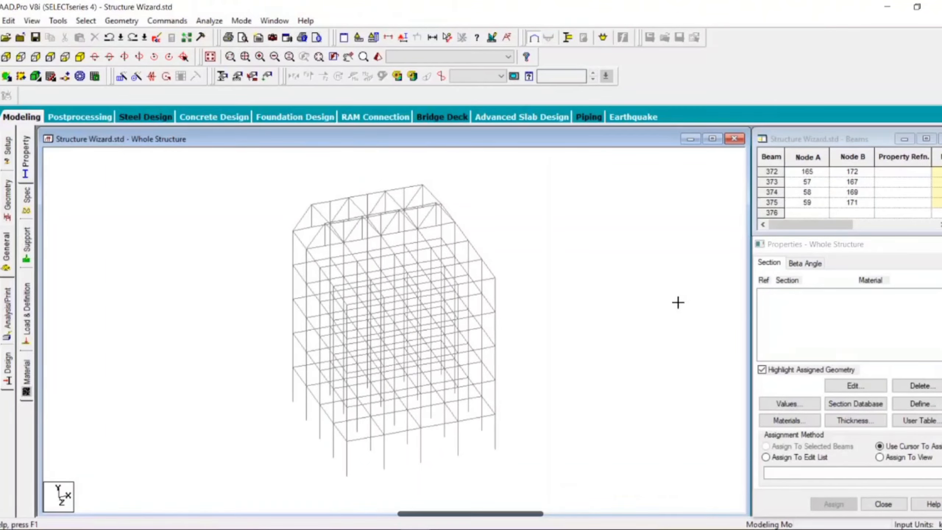
# Undo the remaining roof truss copies and start a Warren Truss prototype in Structure Wizard.
pyautogui.hotkey('ctrl', 'z')
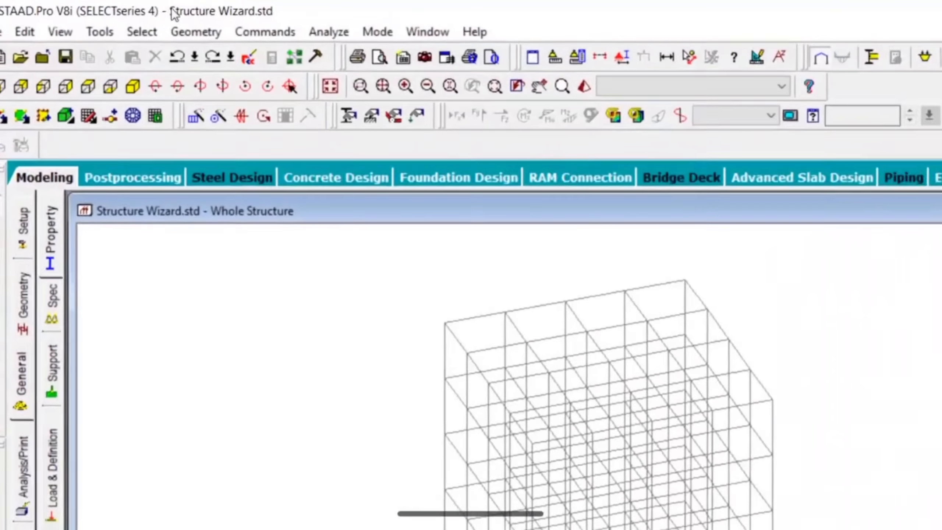
pyautogui.click(198, 31)
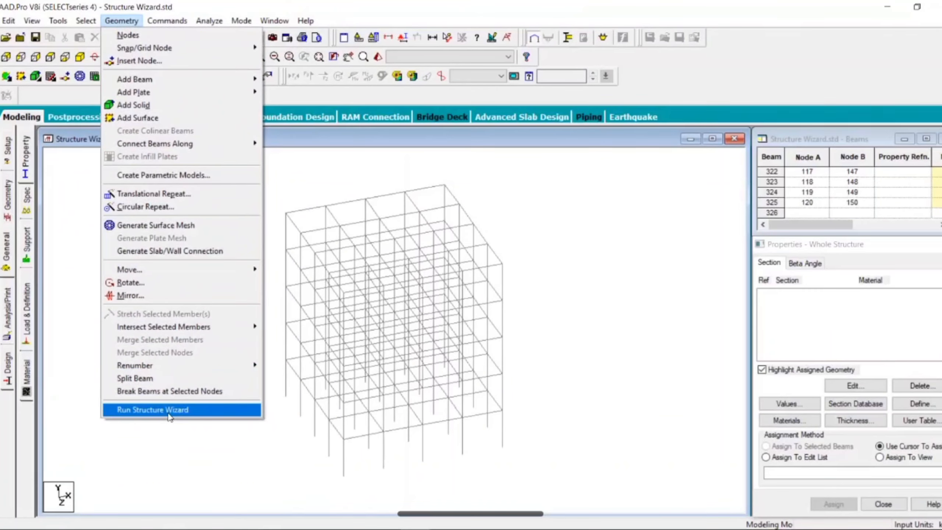
pyautogui.click(170, 410)
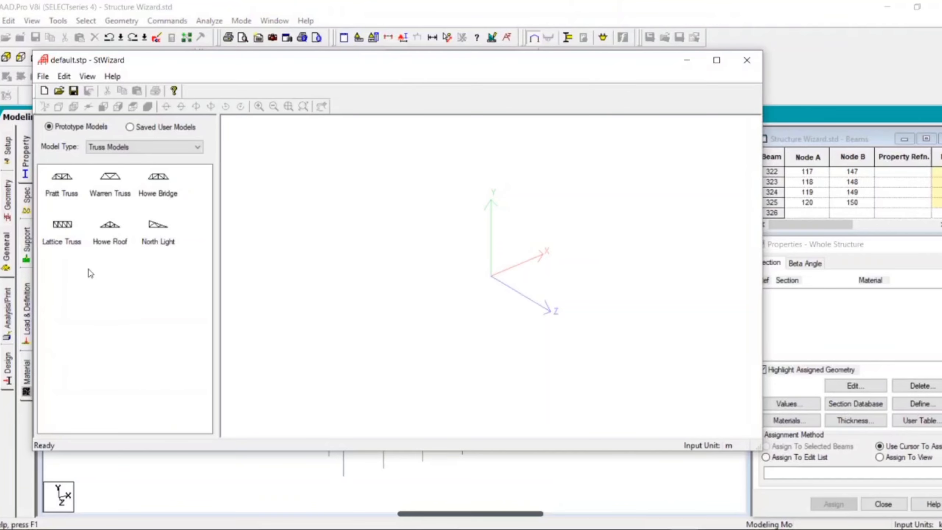
pyautogui.click(112, 187)
pyautogui.doubleClick(107, 183)
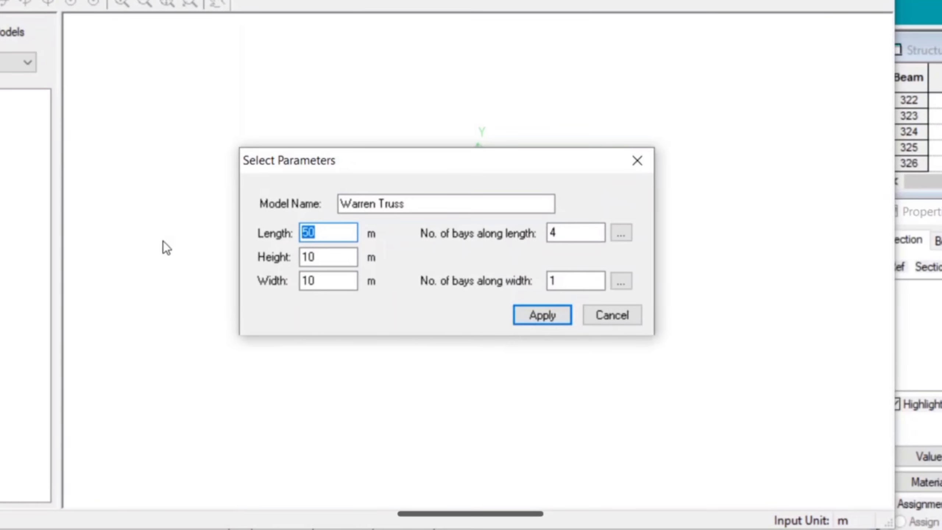
# Generate the Warren truss with length 12 m, height 2 m, width 12 m and 4 bays along the width.
pyautogui.write('12')
pyautogui.doubleClick(326, 255)
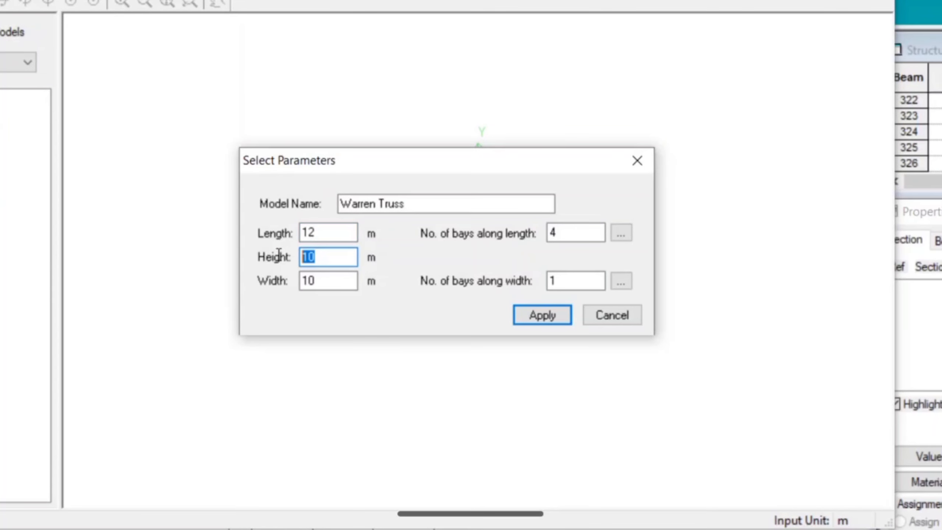
pyautogui.write('2')
pyautogui.moveTo(323, 281); pyautogui.dragTo(298, 277)
pyautogui.write('12')
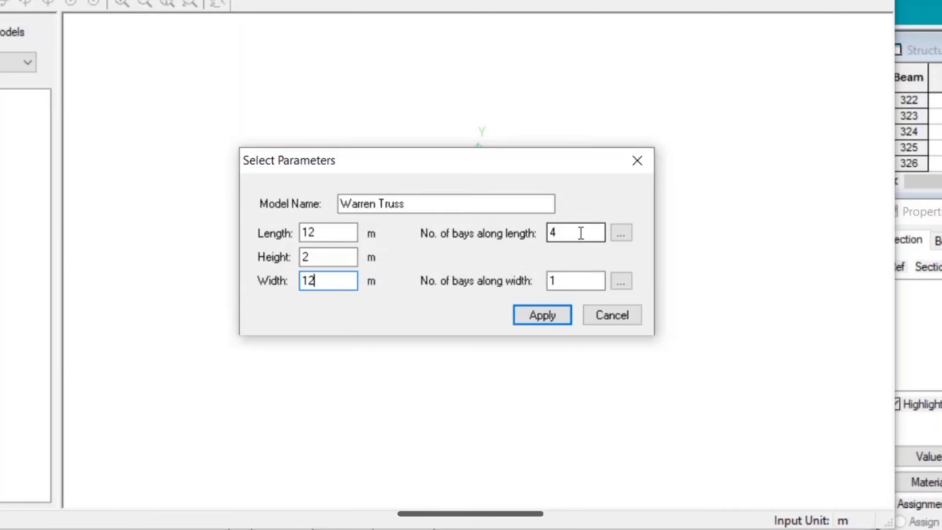
pyautogui.moveTo(562, 276); pyautogui.dragTo(526, 278)
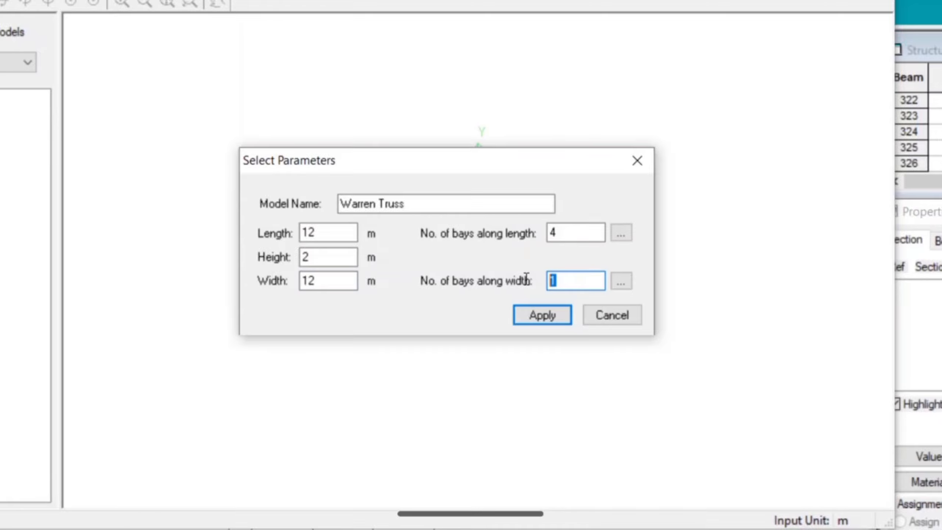
pyautogui.write('4')
pyautogui.click(536, 315)
pyautogui.moveTo(268, 401); pyautogui.dragTo(338, 277)
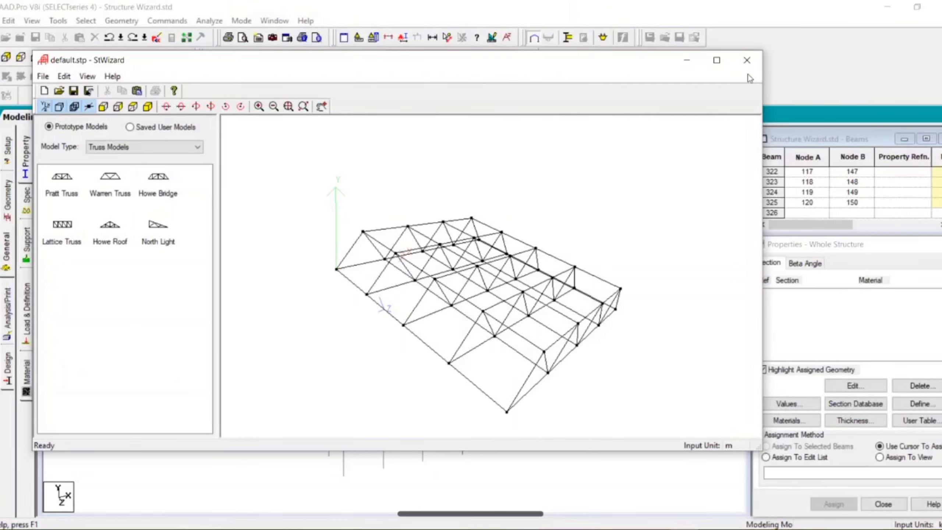
# Merge the Warren truss into the model by its corner reference node, placing it on the frame's roof corner at X 0, Y 15, Z 0 m.
pyautogui.click(748, 59)
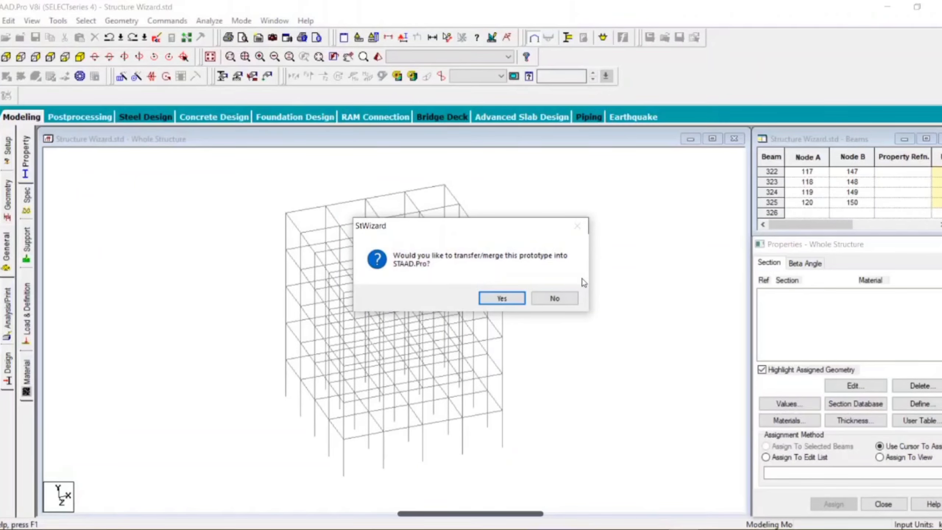
pyautogui.click(502, 298)
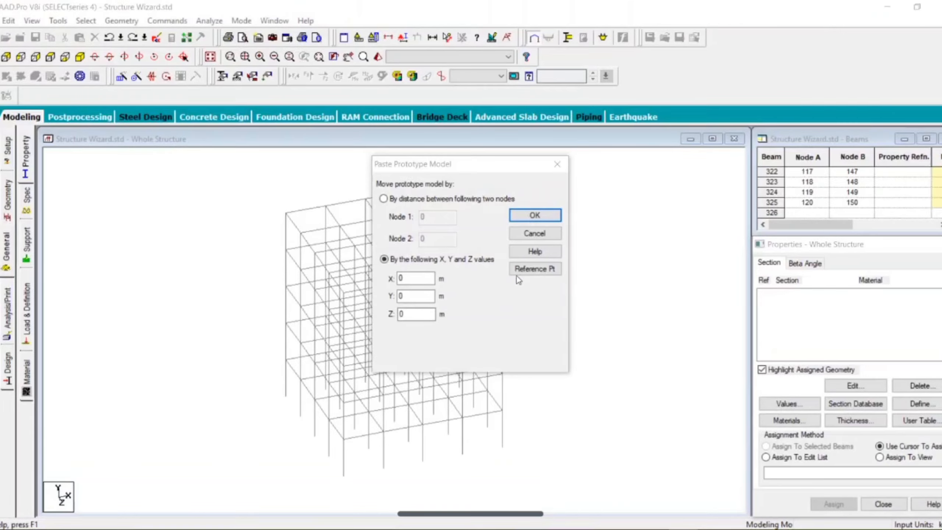
pyautogui.click(534, 272)
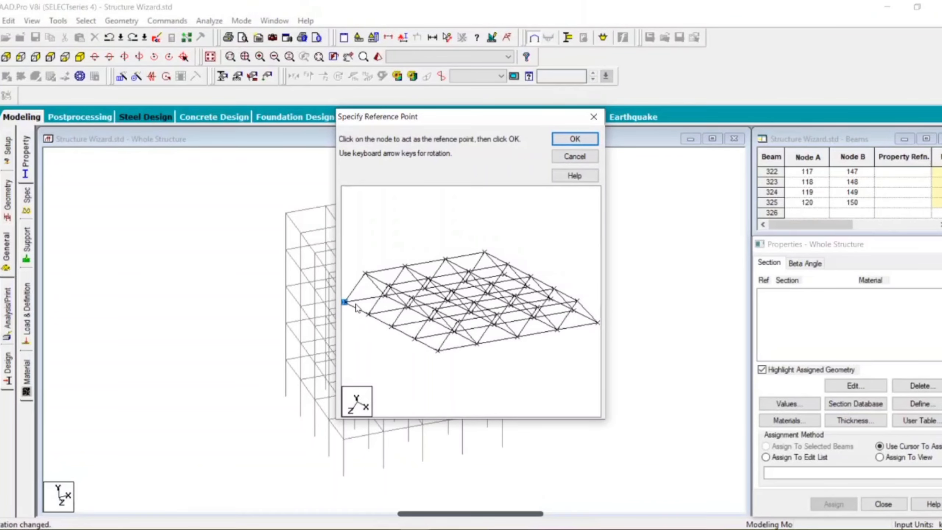
pyautogui.click(567, 141)
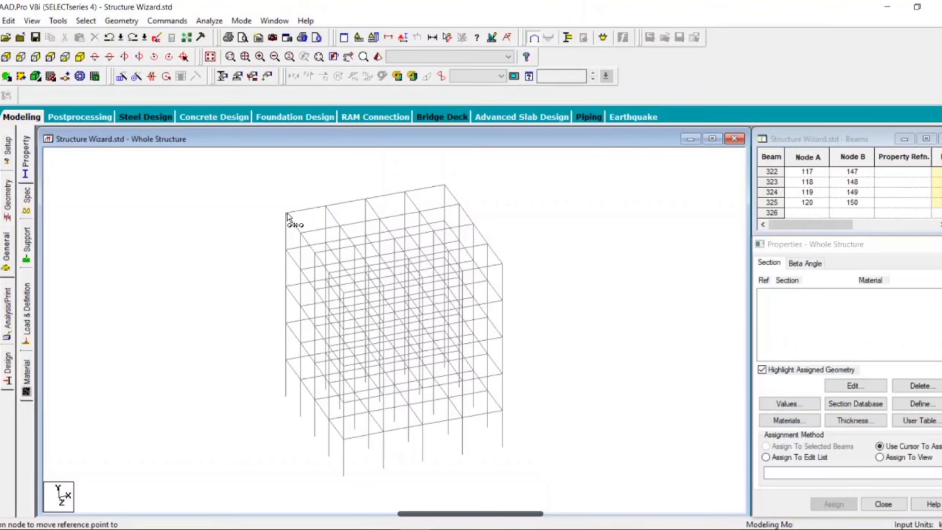
pyautogui.click(287, 214)
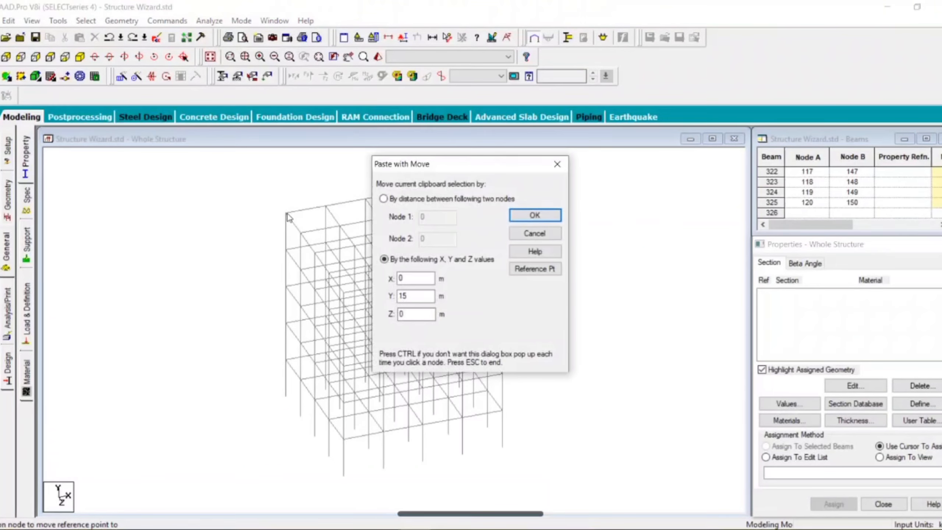
pyautogui.click(533, 215)
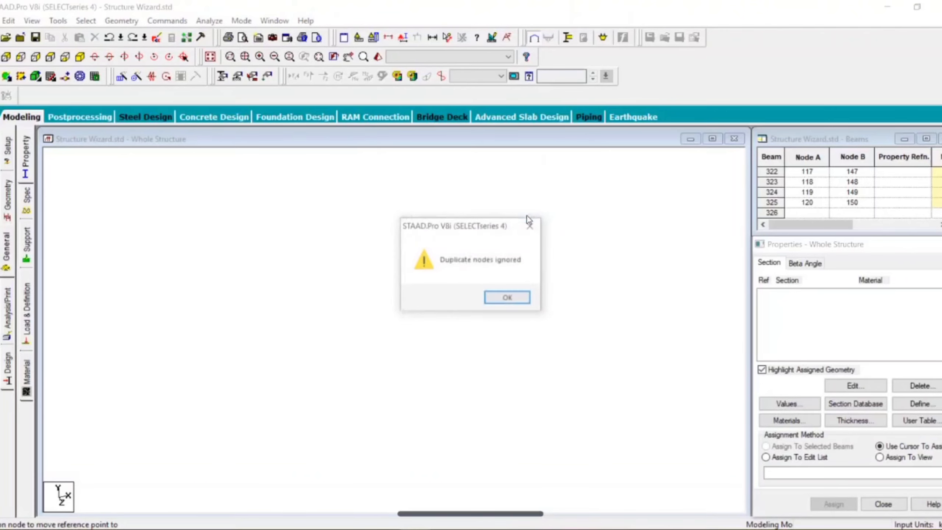
pyautogui.click(508, 300)
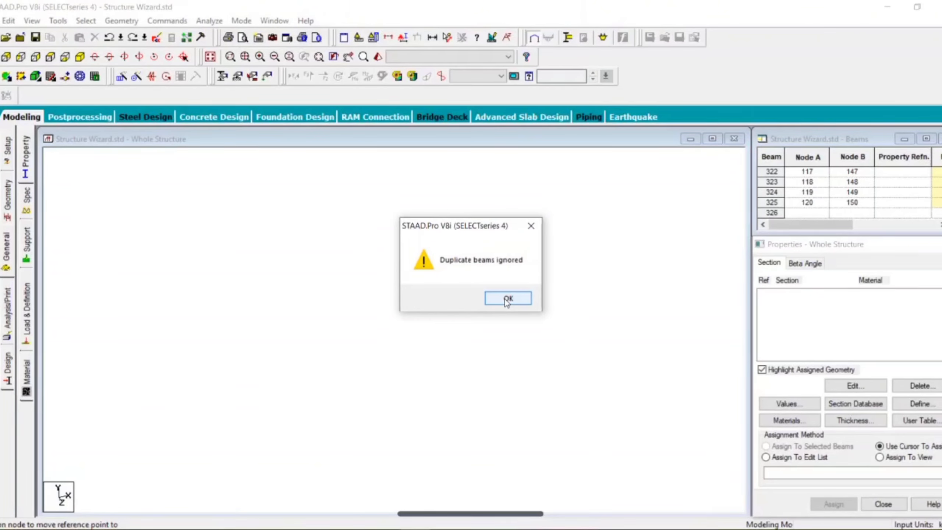
pyautogui.click(507, 298)
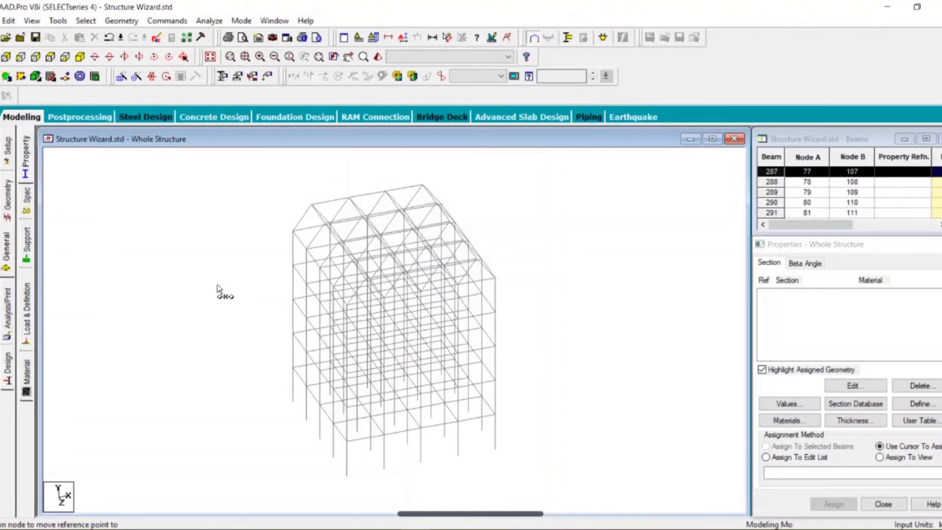
# Select the whole structure, examine the frame and its Warren truss roof in the 3D rendered view, and close that view.
pyautogui.moveTo(205, 168); pyautogui.dragTo(272, 232)
pyautogui.moveTo(626, 484); pyautogui.dragTo(641, 500)
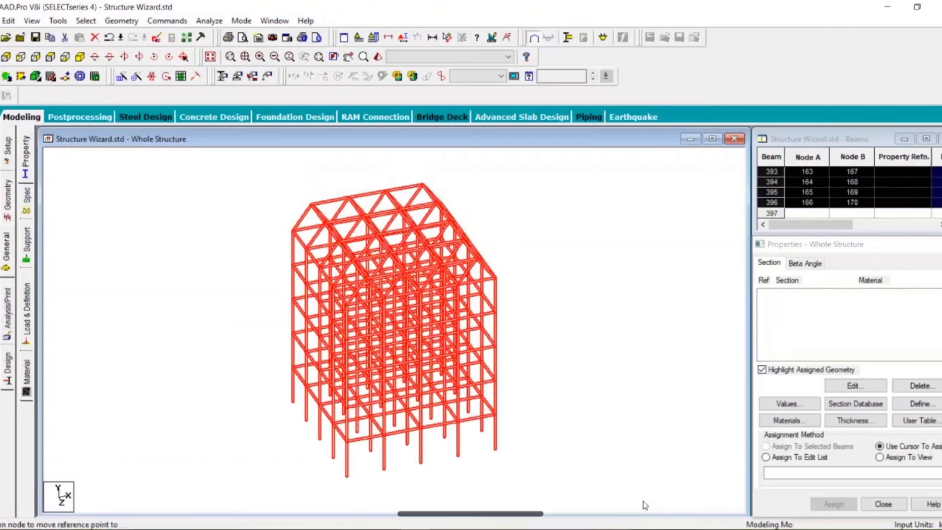
pyautogui.click(378, 57)
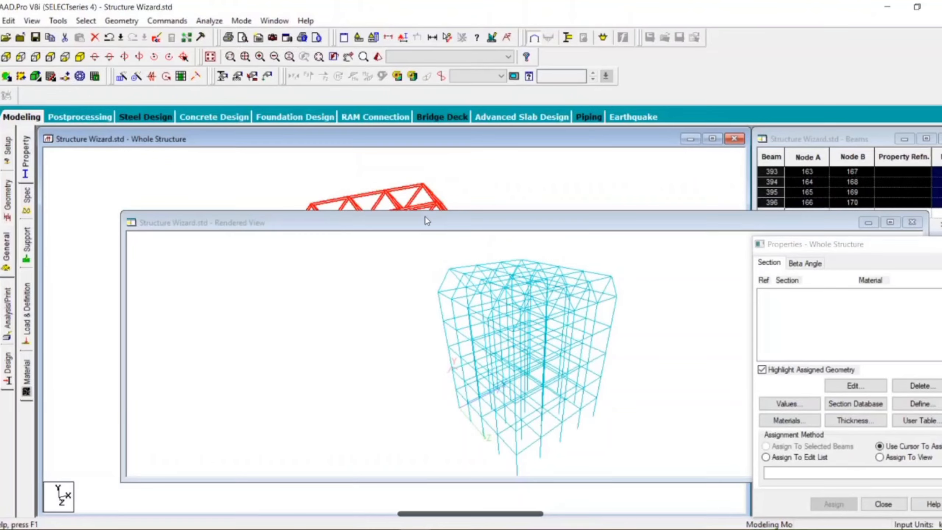
pyautogui.moveTo(424, 216); pyautogui.dragTo(325, 141)
pyautogui.moveTo(277, 225); pyautogui.dragTo(322, 267)
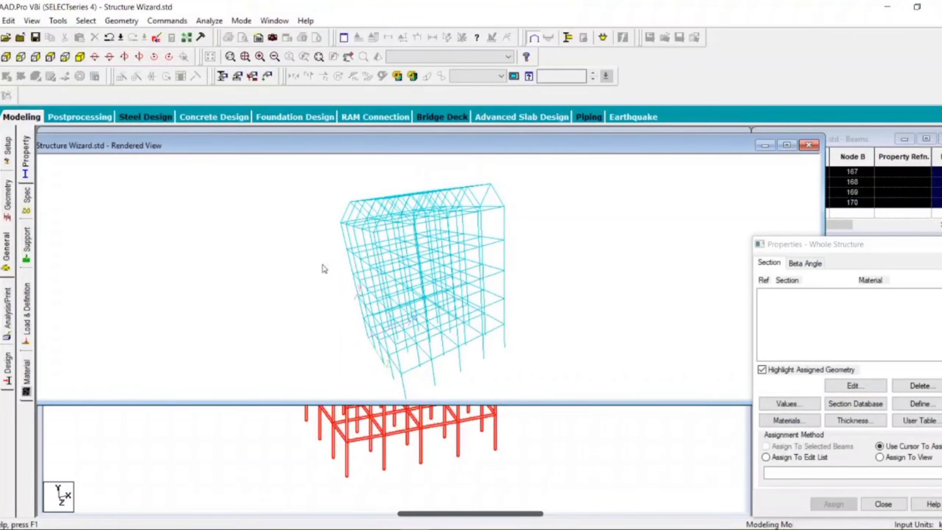
pyautogui.click(809, 146)
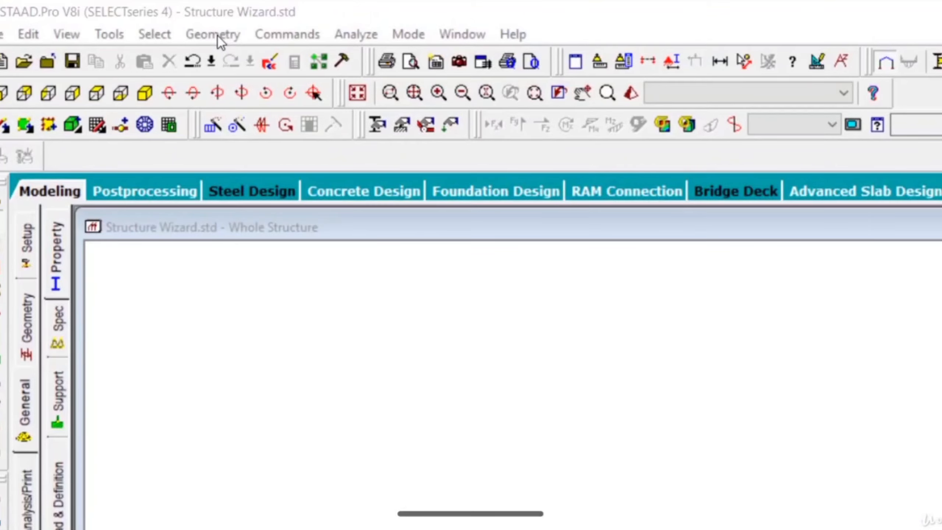
# Start a Bay Frame prototype from the Frame Models in Structure Wizard.
pyautogui.click(217, 36)
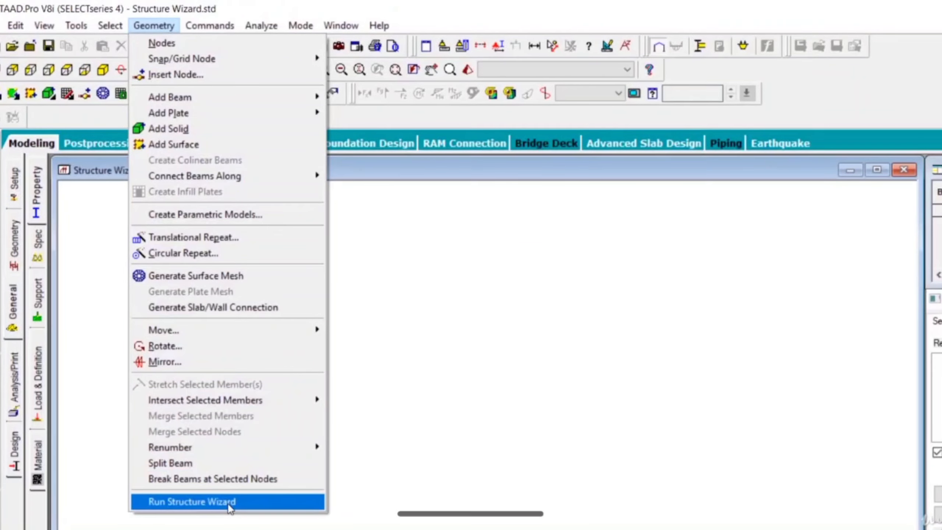
pyautogui.click(229, 504)
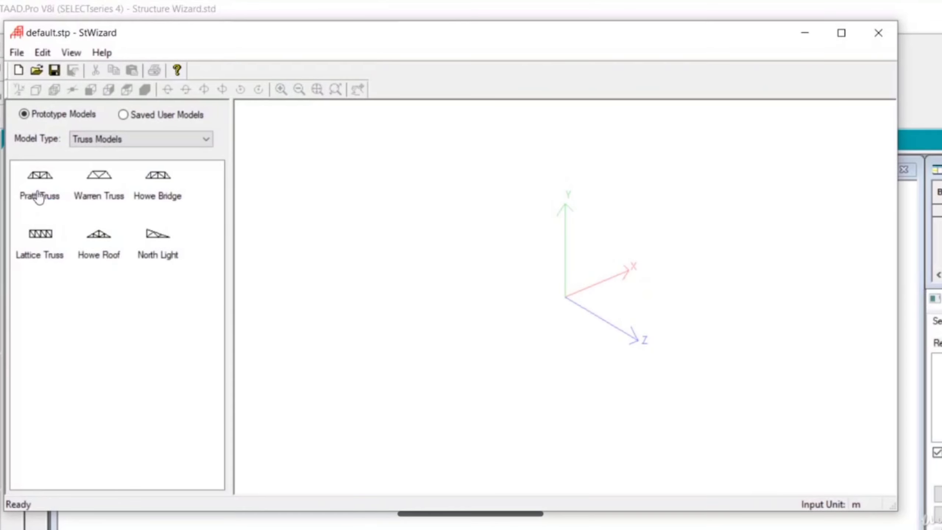
pyautogui.click(143, 144)
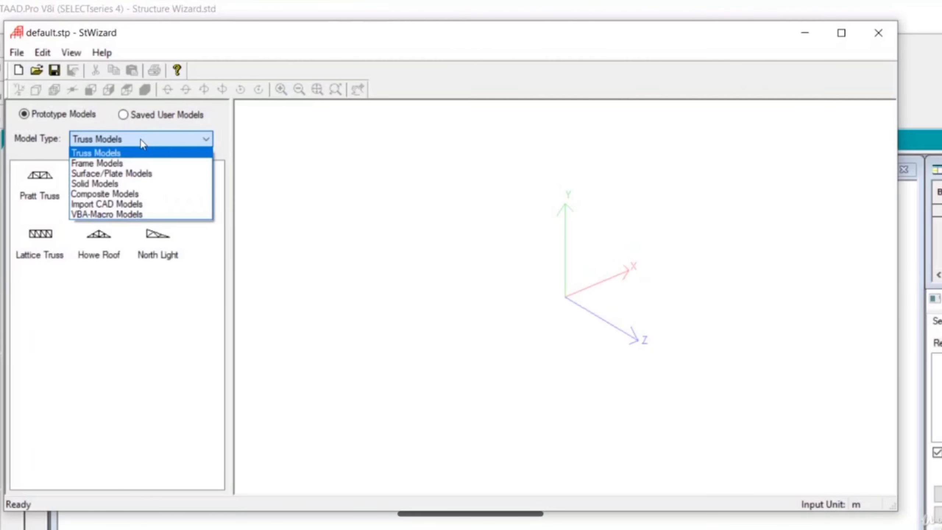
pyautogui.click(130, 164)
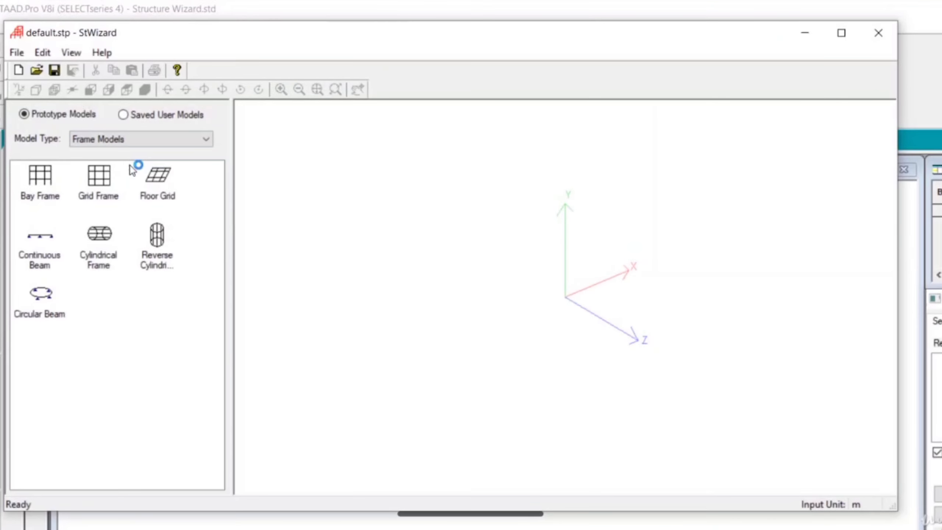
pyautogui.doubleClick(44, 191)
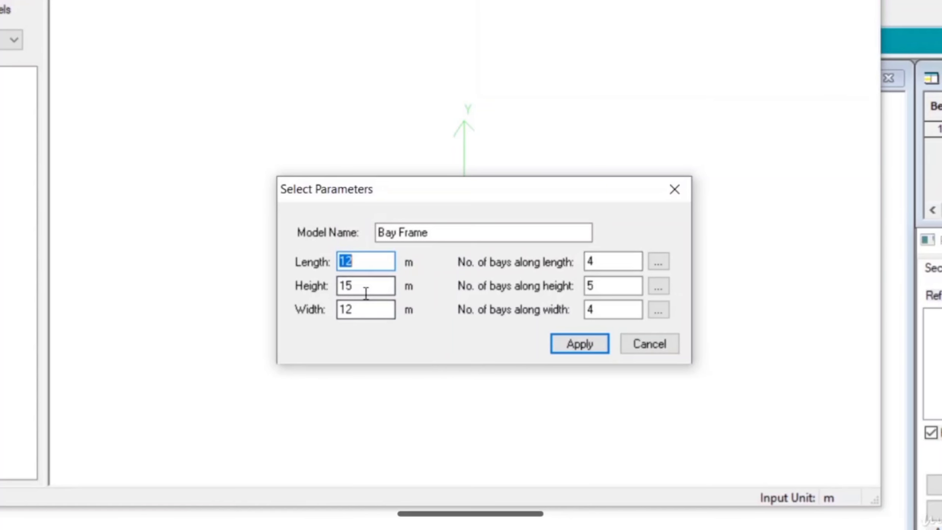
# Generate the bay frame with a height of 6 m and 2 bays along the height.
pyautogui.press('Tab')
pyautogui.write('6')
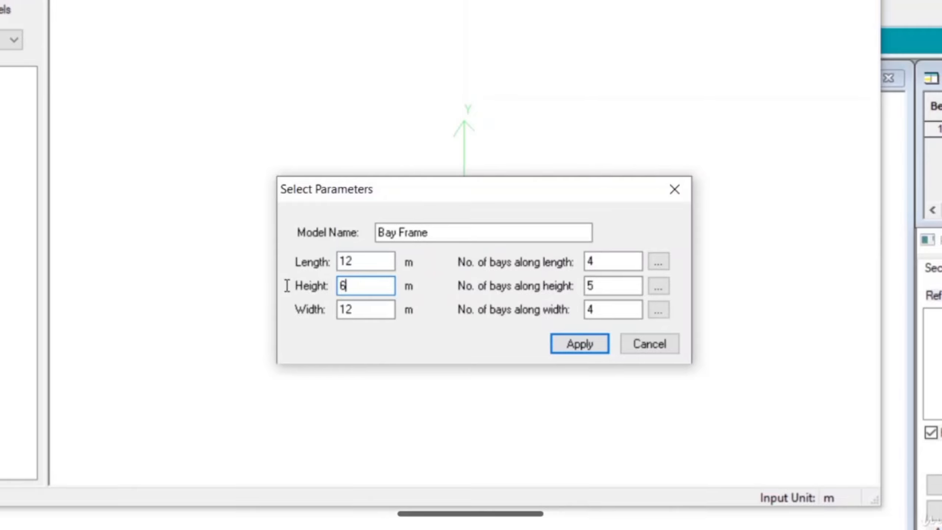
pyautogui.click(580, 346)
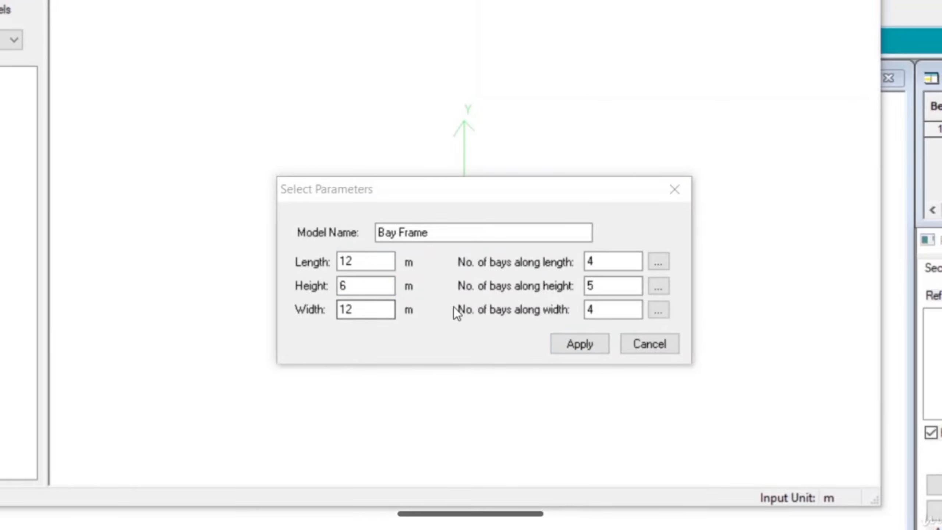
pyautogui.doubleClick(602, 282)
pyautogui.write('2')
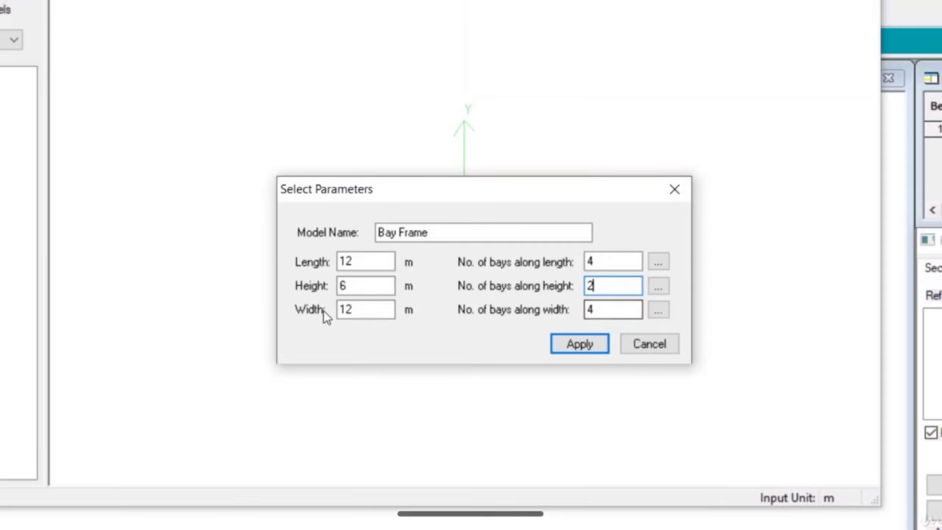
pyautogui.press('BackSpace')
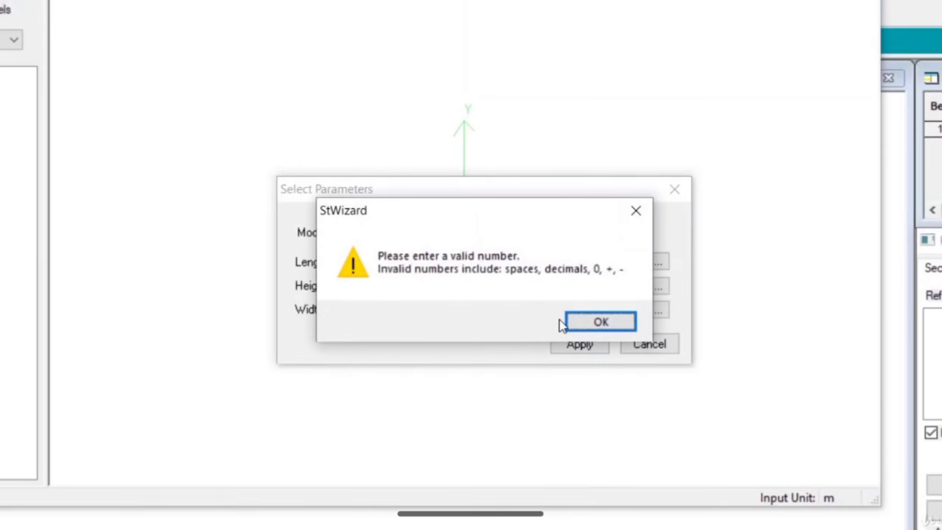
pyautogui.click(562, 317)
pyautogui.write('2')
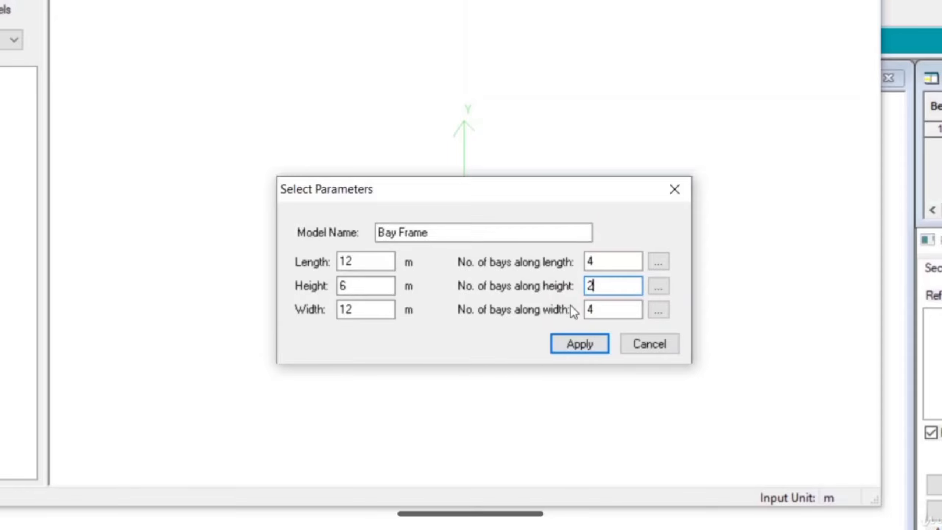
pyautogui.click(579, 347)
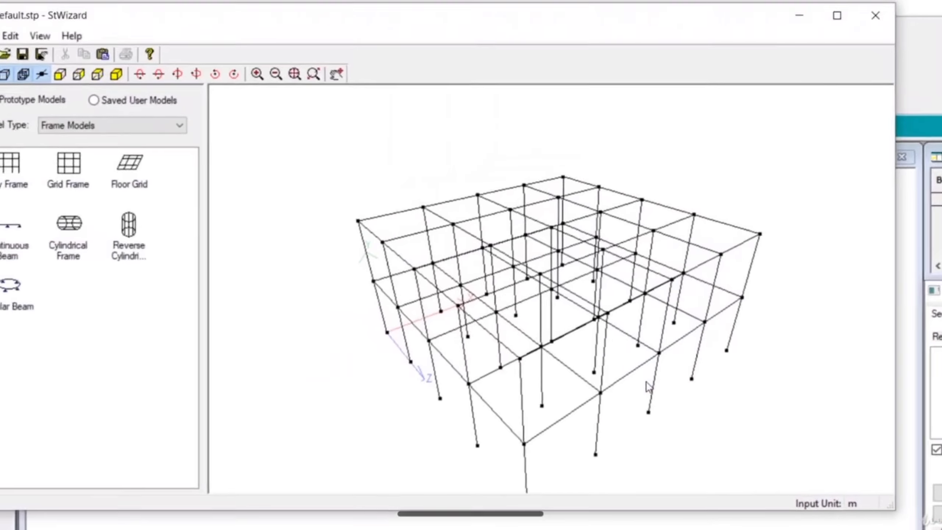
pyautogui.moveTo(545, 444); pyautogui.dragTo(362, 418)
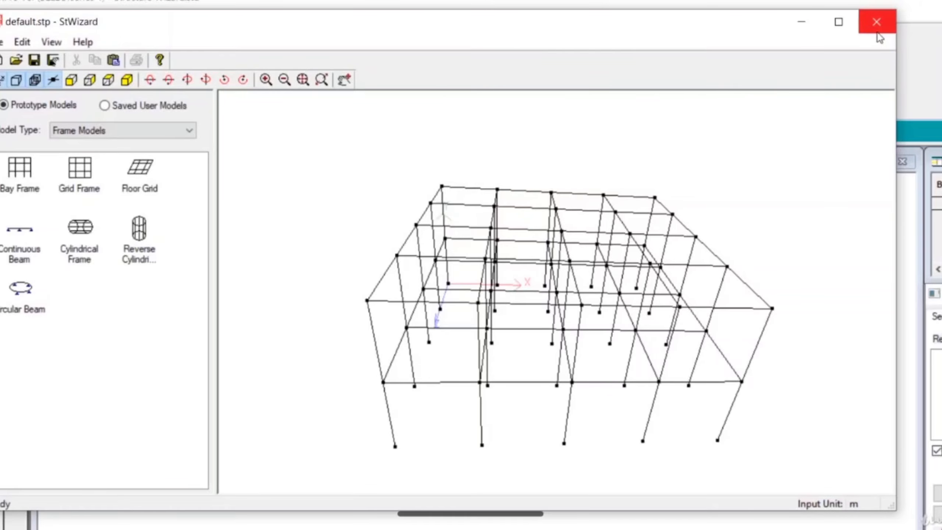
# Merge the bay frame into the model at X 0, Y 0, Z 0 m and show it from +Z.
pyautogui.click(876, 23)
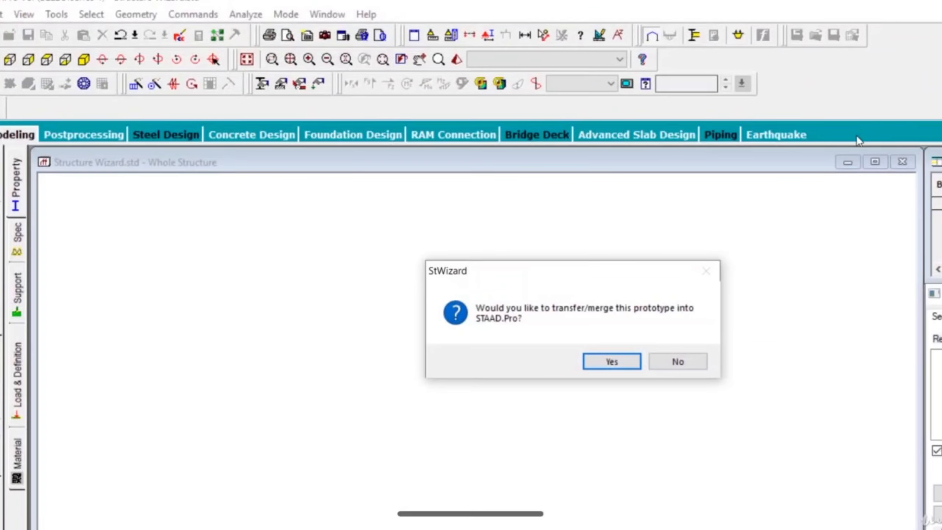
pyautogui.click(619, 365)
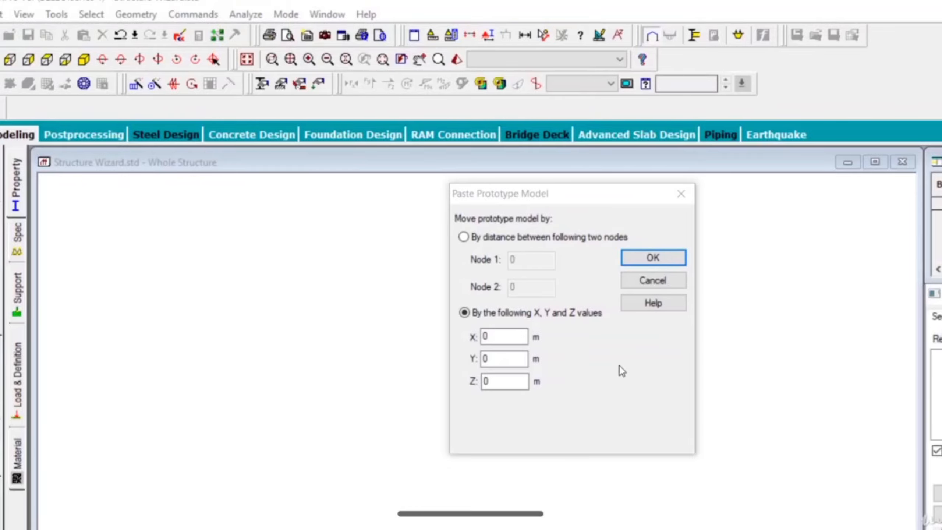
pyautogui.click(657, 256)
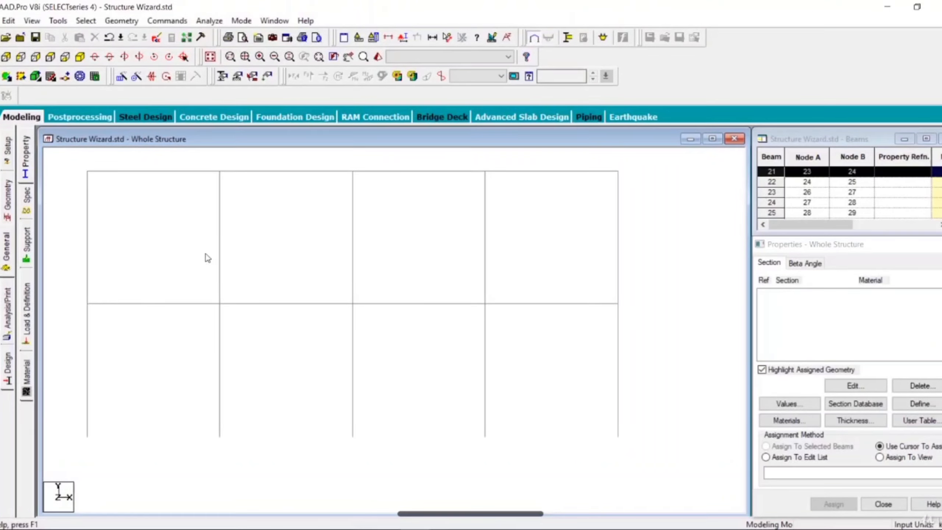
pyautogui.click(87, 57)
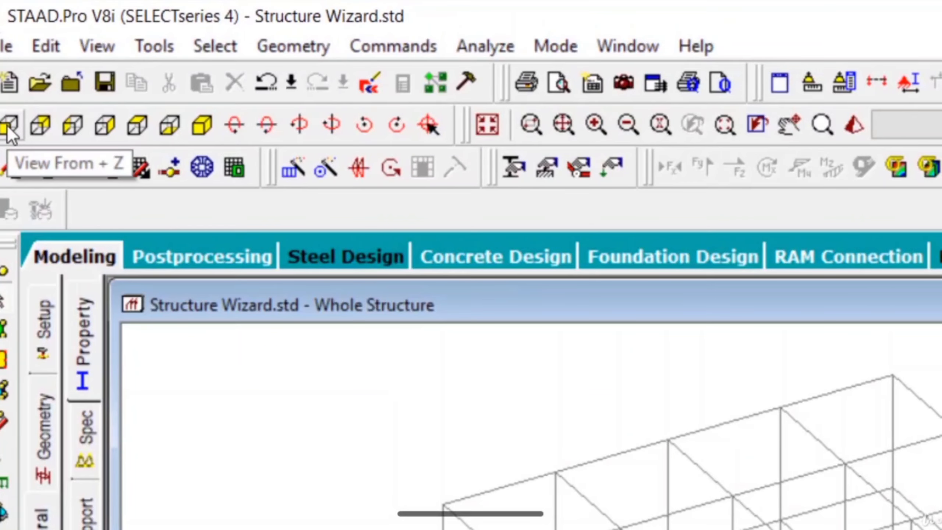
pyautogui.click(8, 130)
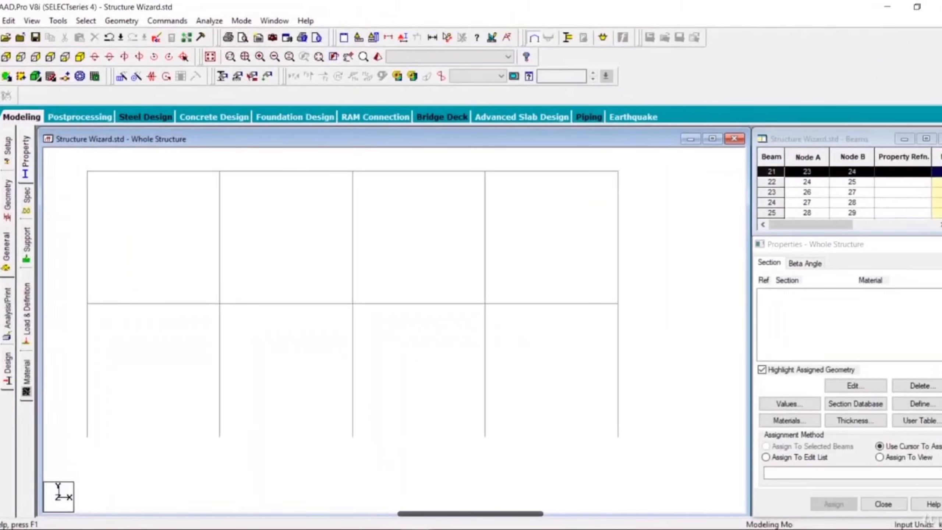
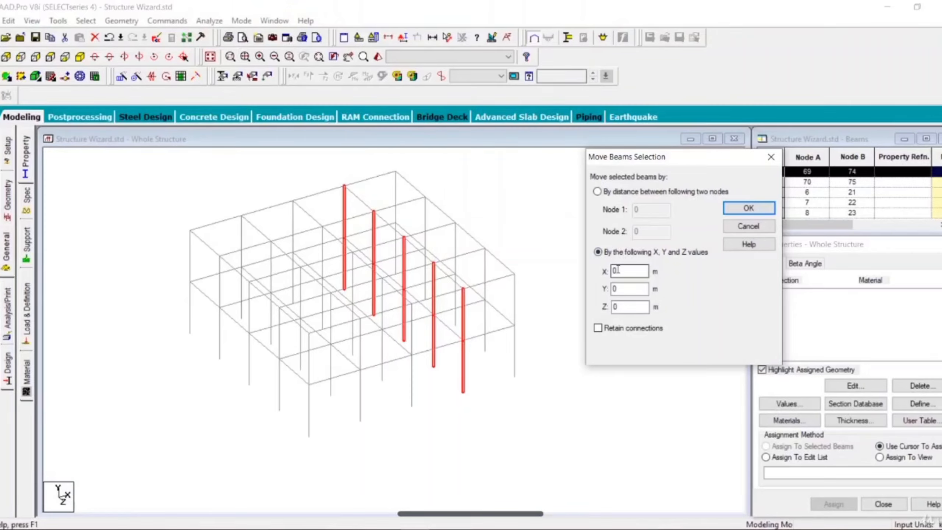
# Move the selected columns 1 m along X with a duplicate beam check and member splitting, and show the frame from +Z.
pyautogui.write('1')
pyautogui.click(743, 210)
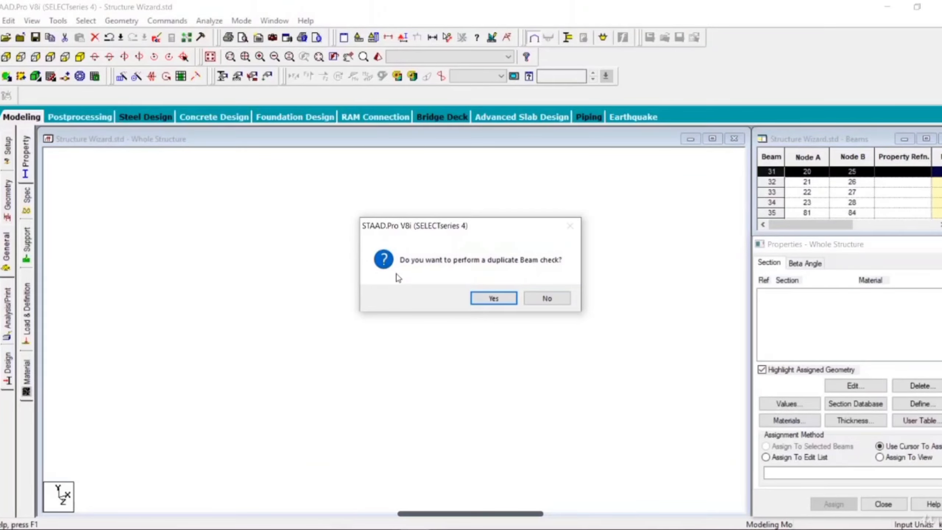
pyautogui.click(493, 298)
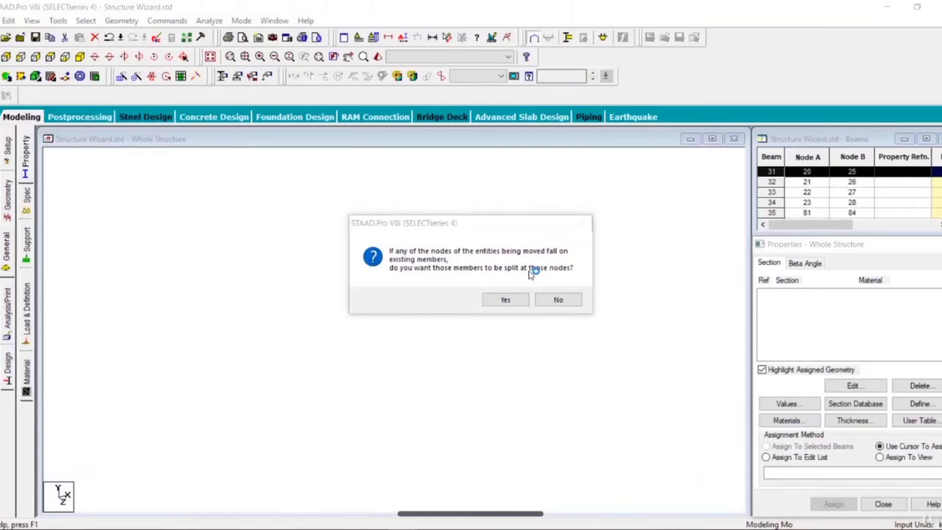
pyautogui.click(509, 300)
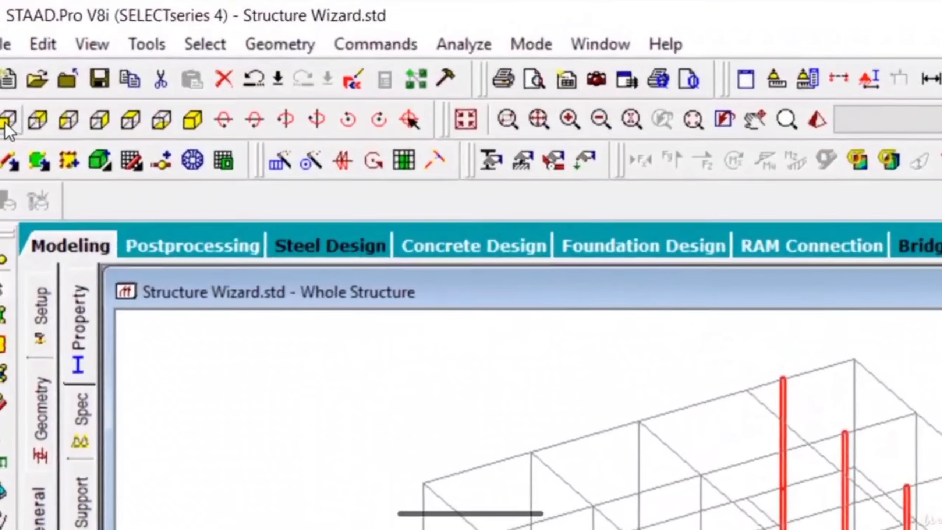
pyautogui.click(5, 125)
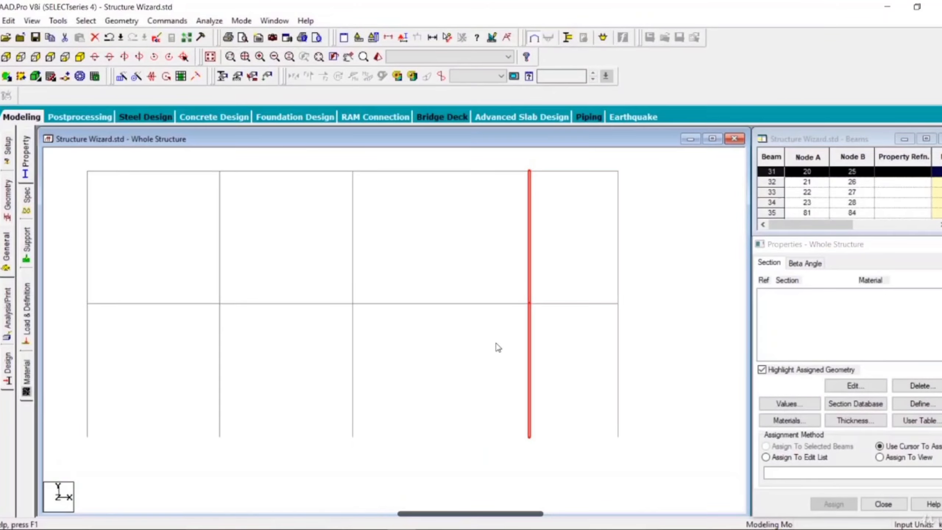
# Select all Z-direction beams on the fourth grid line along X in plan, return to the isometric view and accept the auto save.
pyautogui.click(49, 59)
pyautogui.click(419, 276)
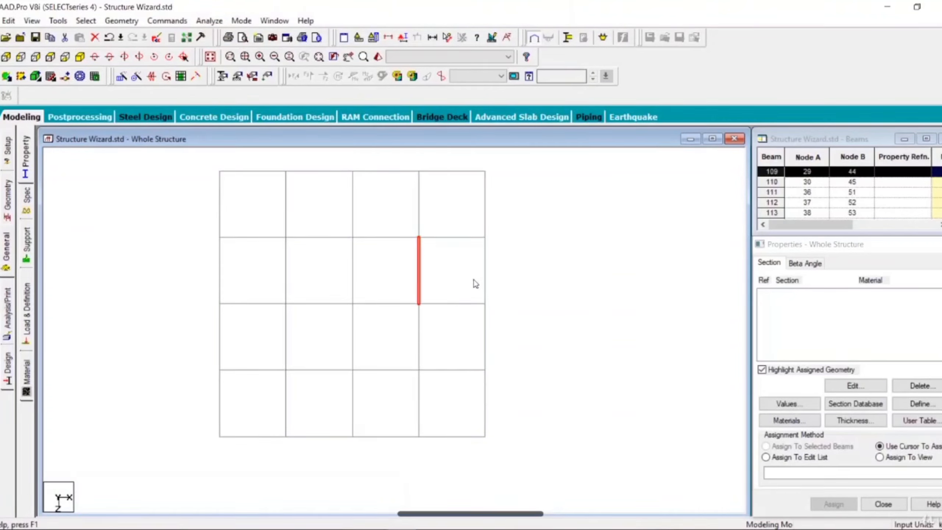
pyautogui.click(475, 283)
pyautogui.click(442, 171)
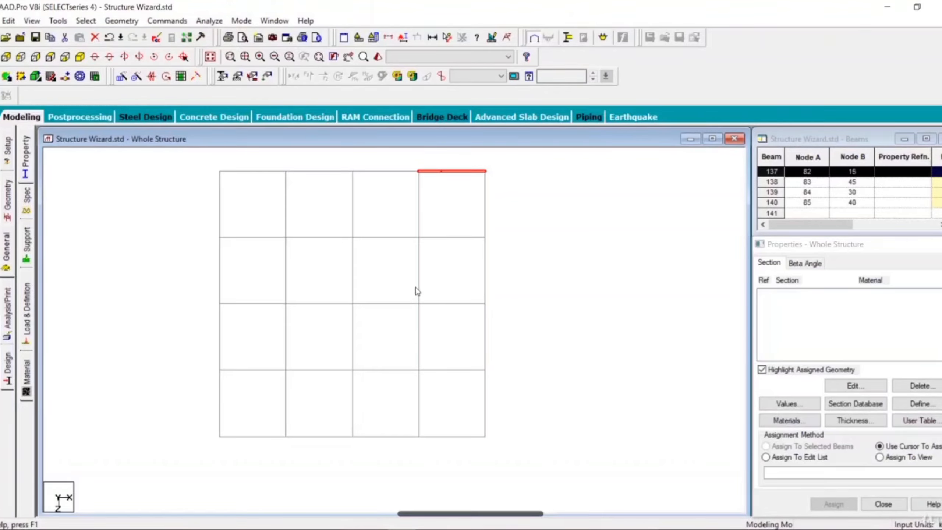
pyautogui.click(420, 210)
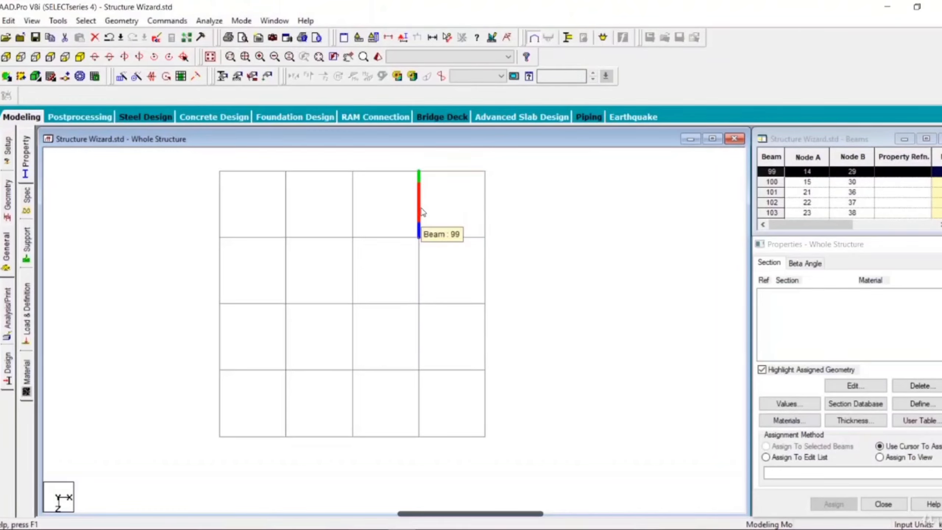
pyautogui.keyDown('ctrl'); pyautogui.click(420, 270); pyautogui.keyUp('ctrl')
pyautogui.keyDown('ctrl'); pyautogui.click(419, 345); pyautogui.keyUp('ctrl')
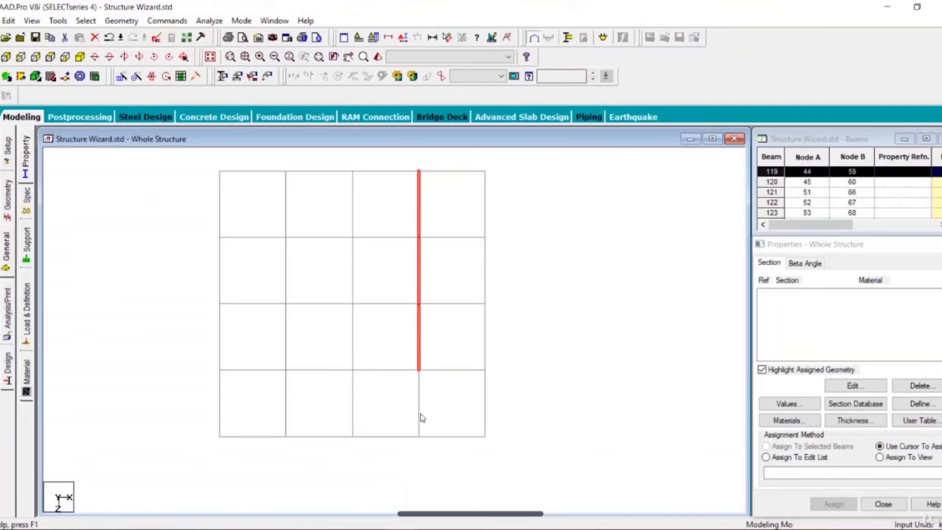
pyautogui.keyDown('ctrl'); pyautogui.click(420, 413); pyautogui.keyUp('ctrl')
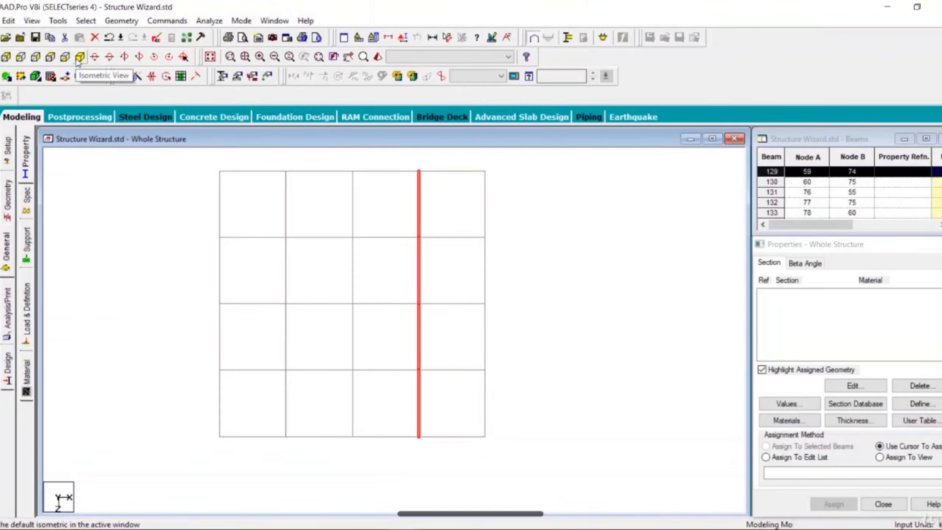
pyautogui.click(80, 57)
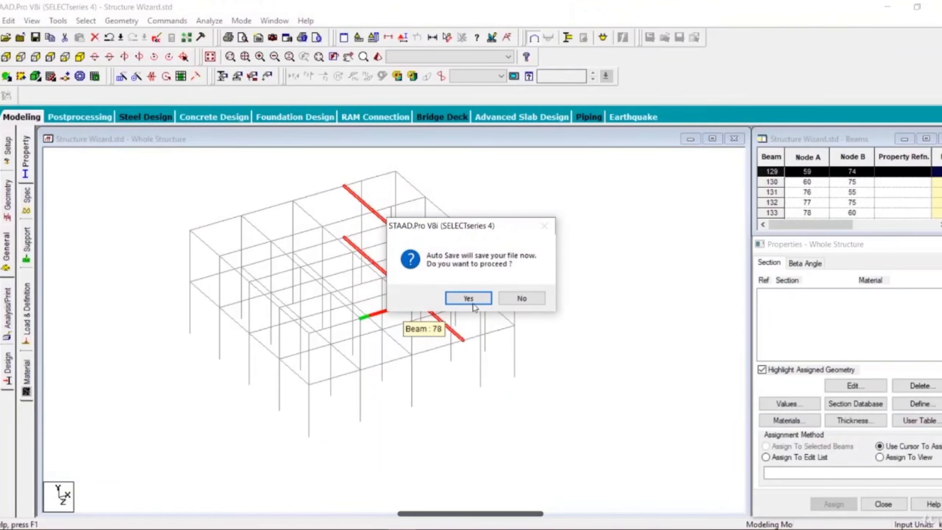
pyautogui.click(468, 298)
pyautogui.click(392, 287)
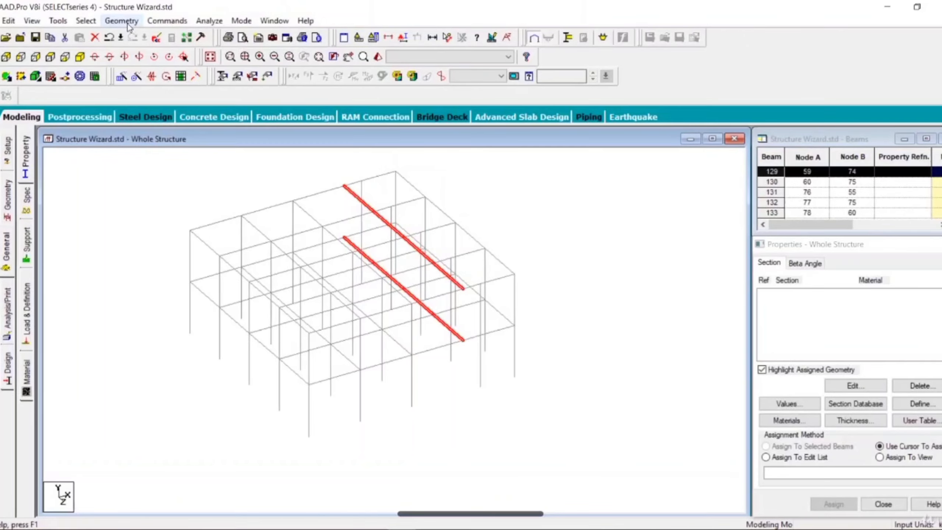
# Move the selected beams along X into line with the shifted columns, splitting members at moved nodes, and check the result in plan.
pyautogui.rightClick(467, 186)
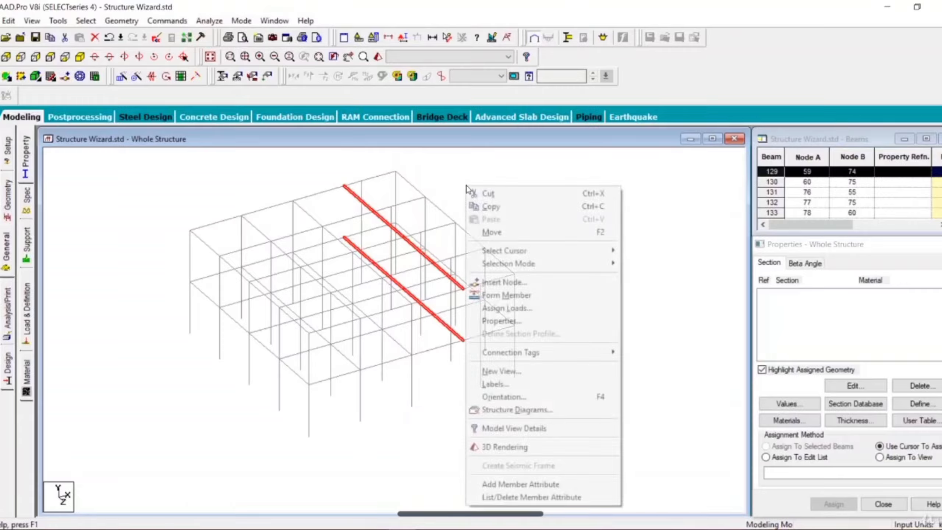
pyautogui.click(499, 233)
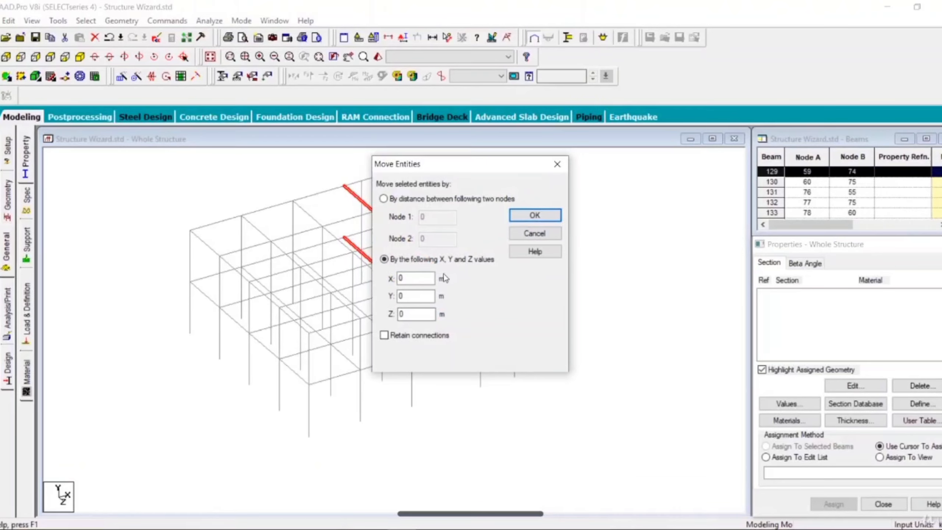
pyautogui.doubleClick(413, 282)
pyautogui.click(527, 216)
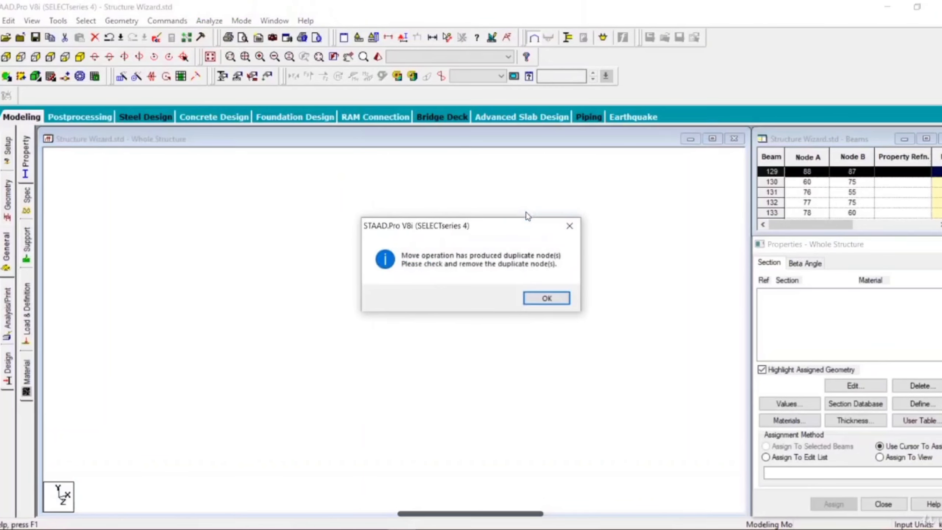
pyautogui.click(533, 299)
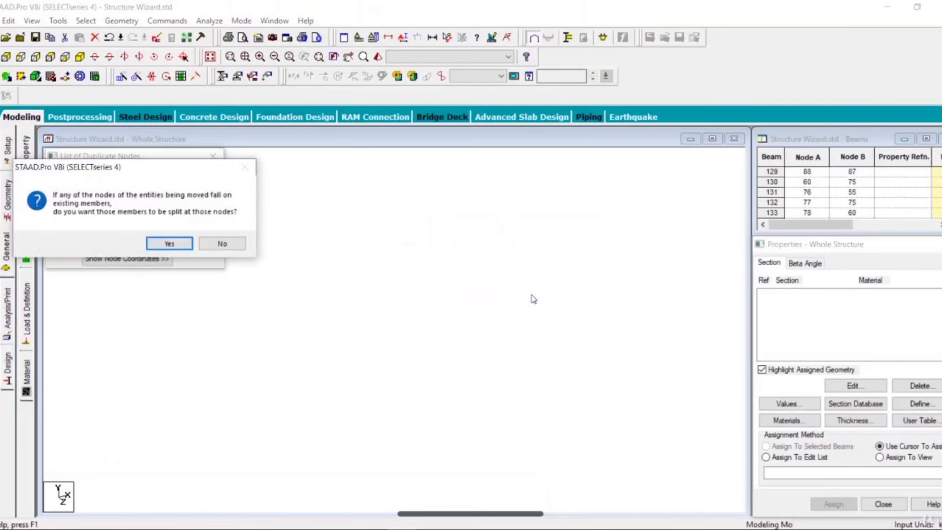
pyautogui.click(169, 245)
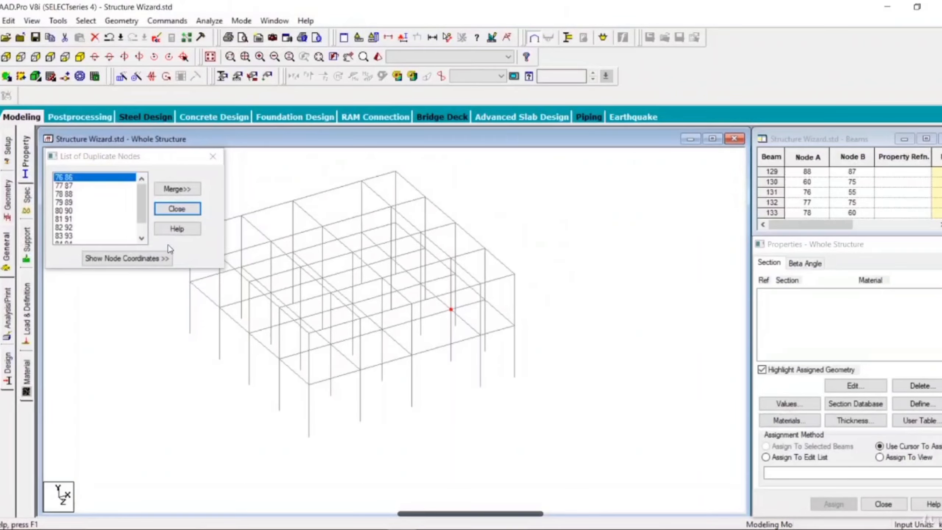
pyautogui.click(177, 209)
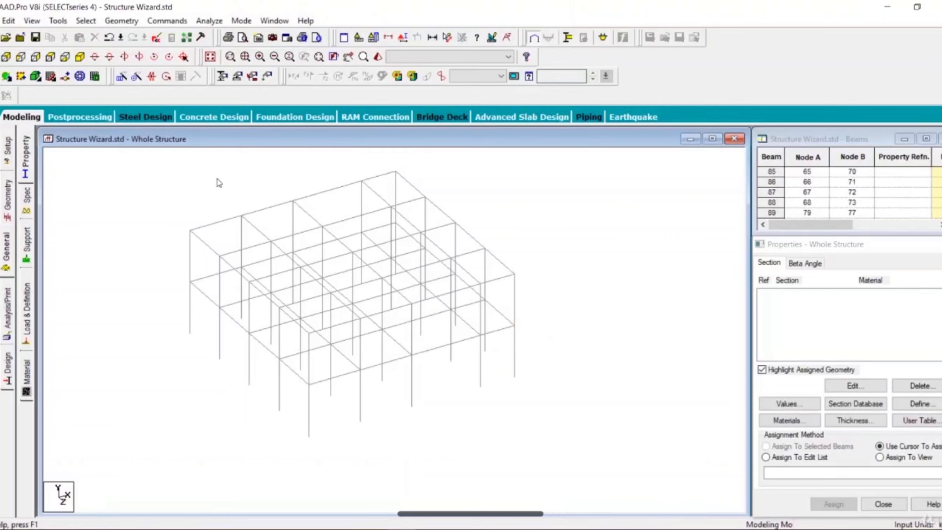
pyautogui.click(54, 59)
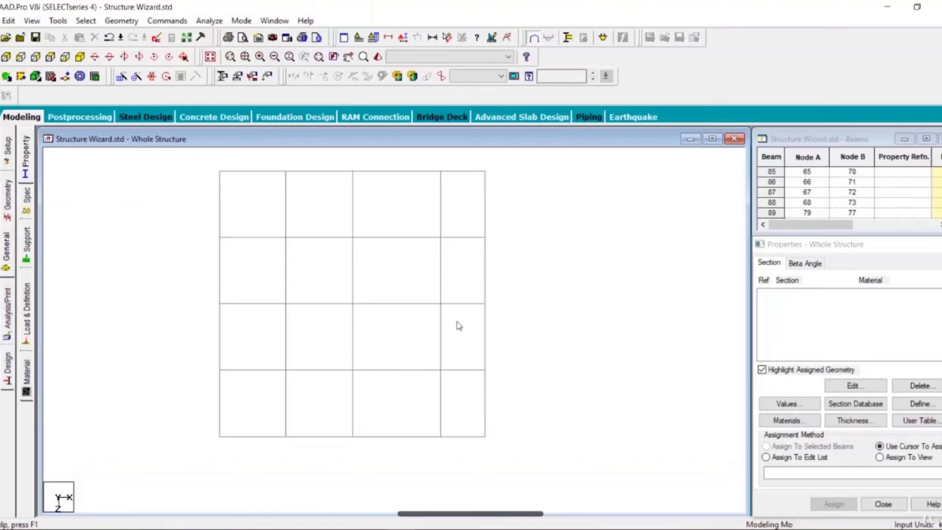
pyautogui.click(80, 56)
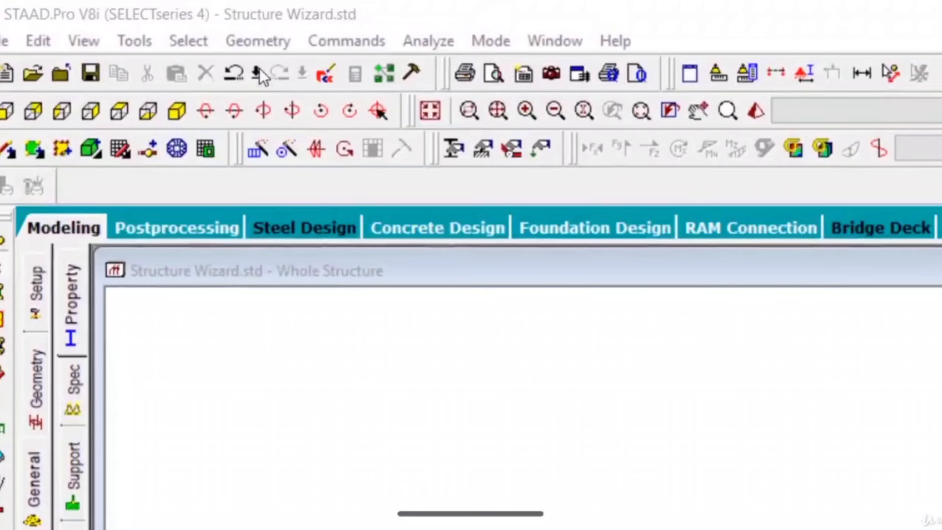
# Run Structure Wizard again and start a Bay Frame prototype from the Frame Models.
pyautogui.click(125, 21)
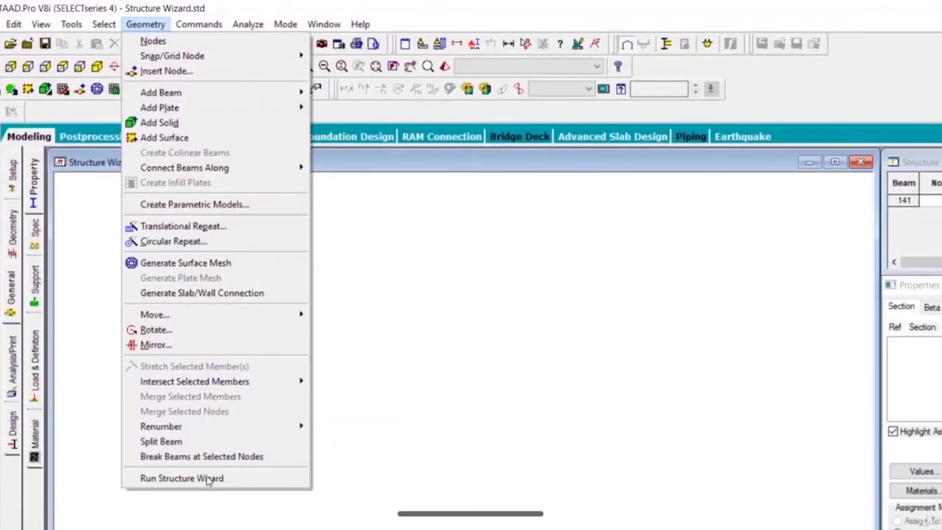
pyautogui.click(206, 478)
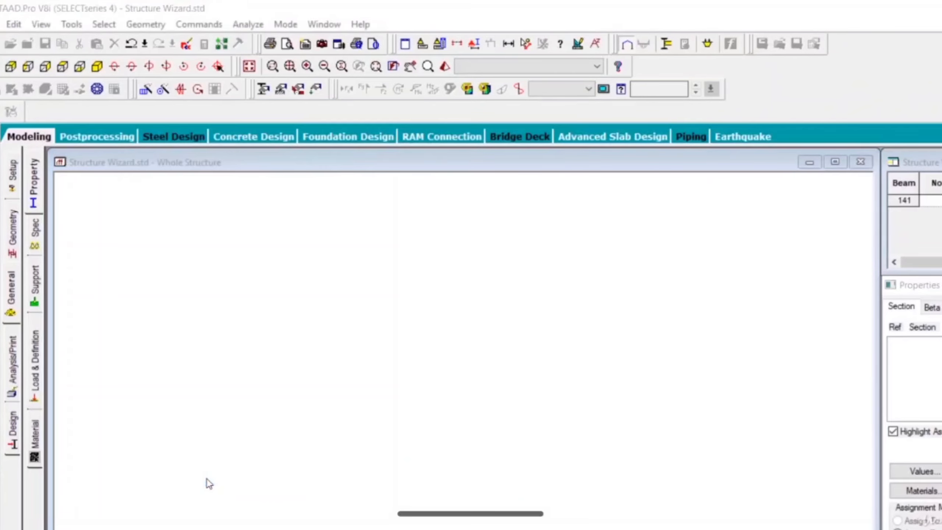
pyautogui.click(182, 210)
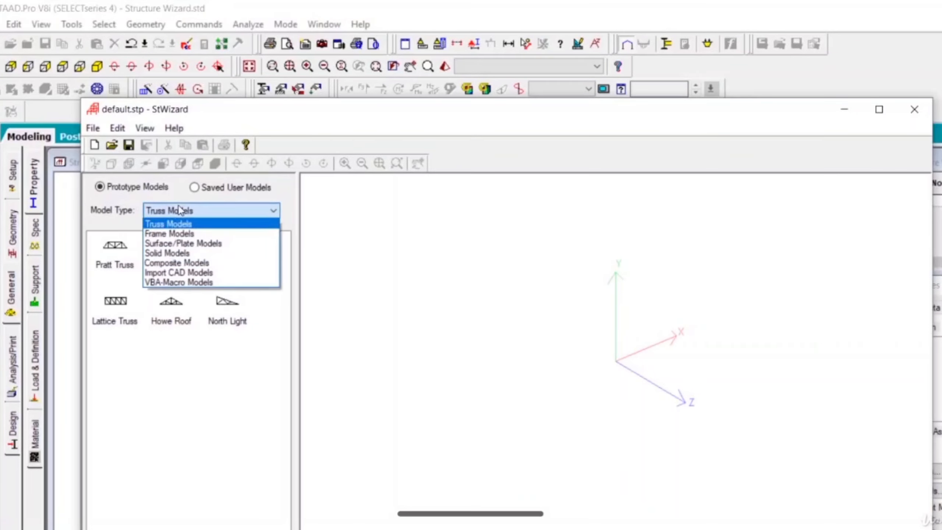
pyautogui.click(181, 229)
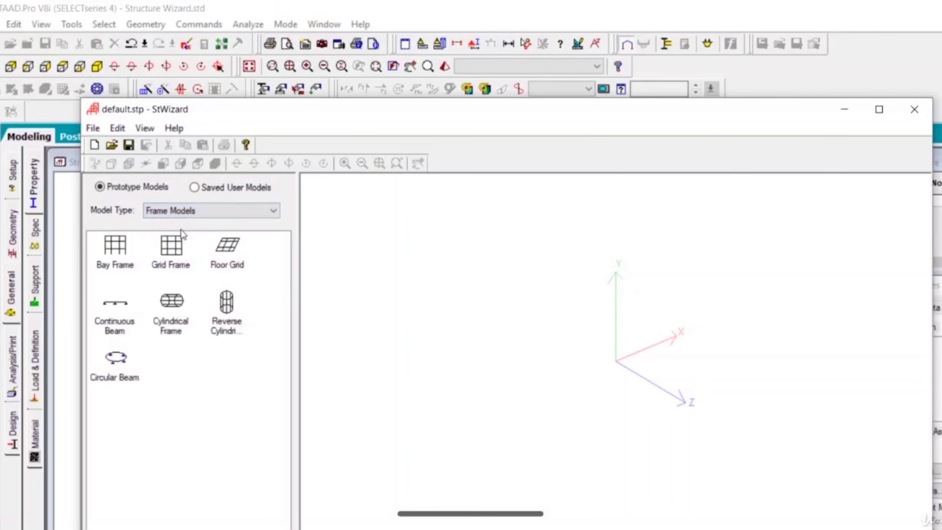
pyautogui.click(126, 264)
pyautogui.doubleClick(126, 264)
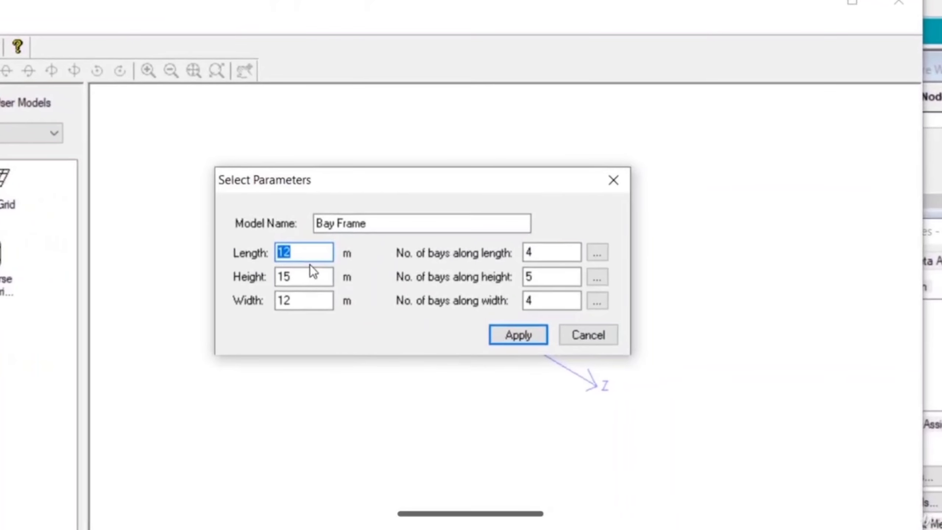
# Set the bay frame's length to 4 m, height to 3 m and width to 4 m.
pyautogui.write('4')
pyautogui.press('Tab')
pyautogui.write('3')
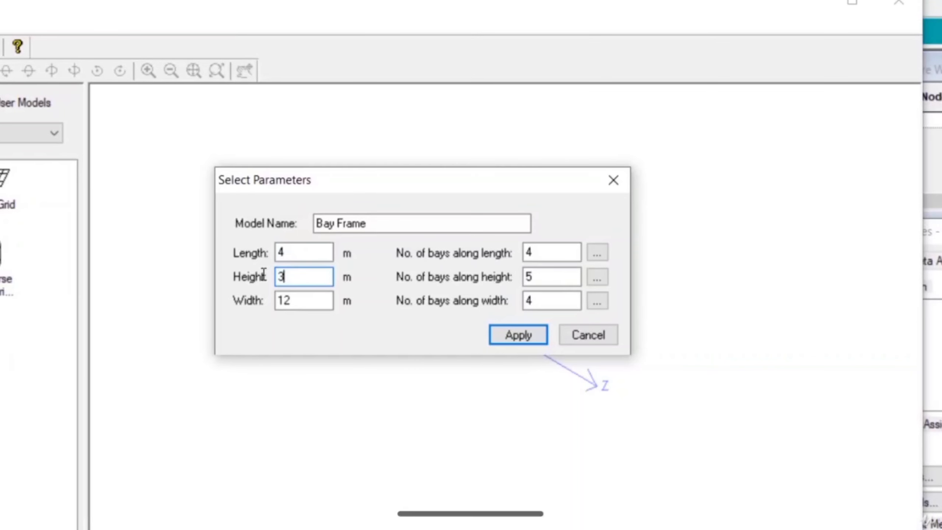
pyautogui.press('Tab')
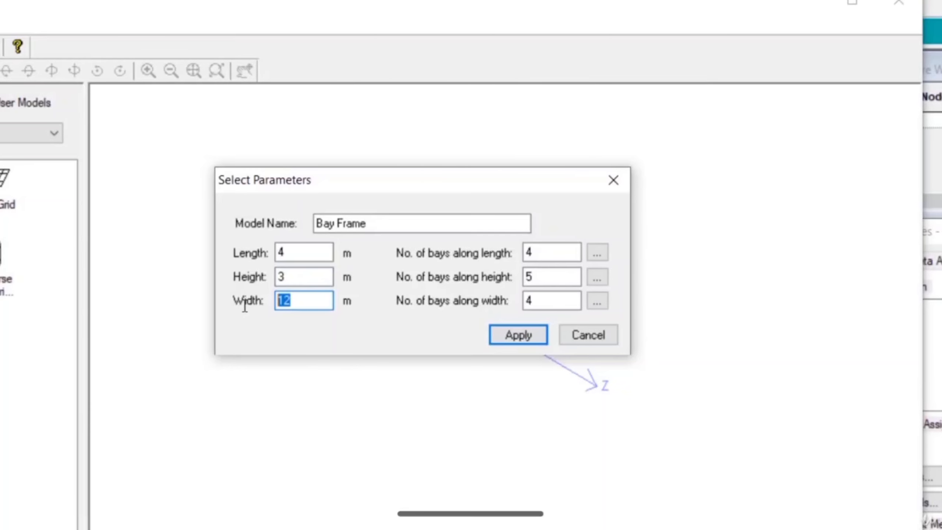
pyautogui.write('4')
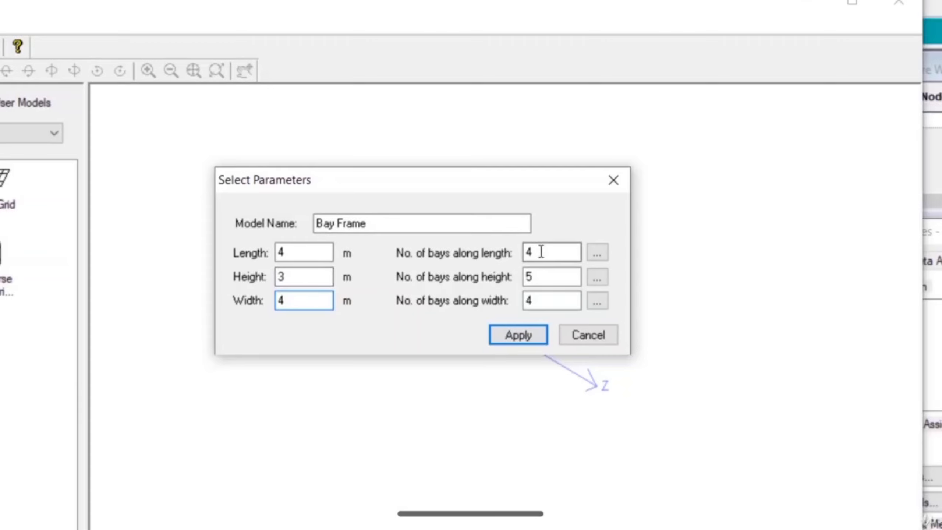
# Set 1 bay each along the length, height and width, and generate the bay frame.
pyautogui.press('Tab')
pyautogui.write('1')
pyautogui.press('Tab')
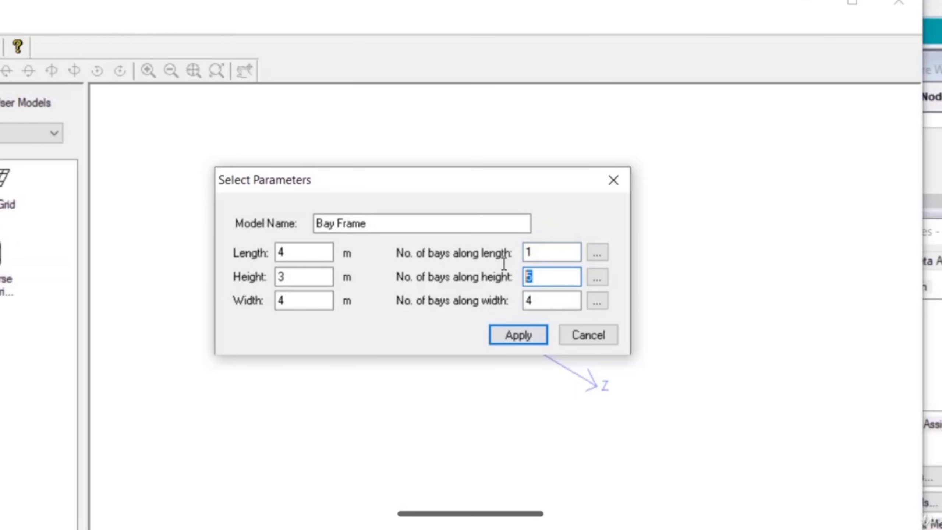
pyautogui.write('1')
pyautogui.click(533, 299)
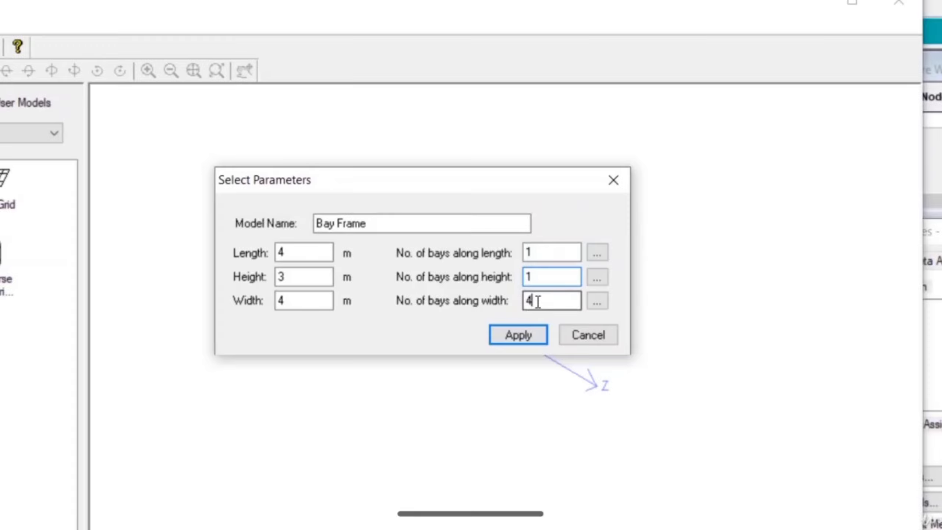
pyautogui.moveTo(533, 299); pyautogui.dragTo(524, 300)
pyautogui.write('1')
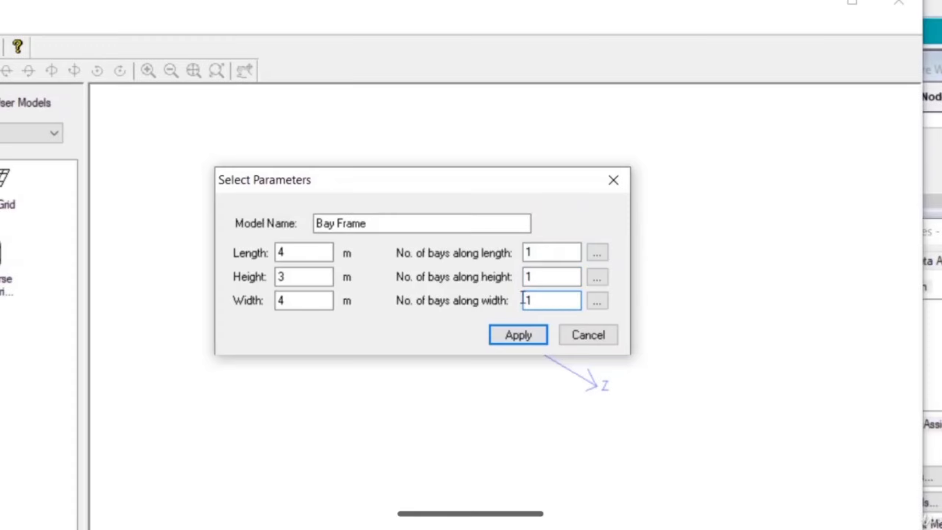
pyautogui.click(523, 336)
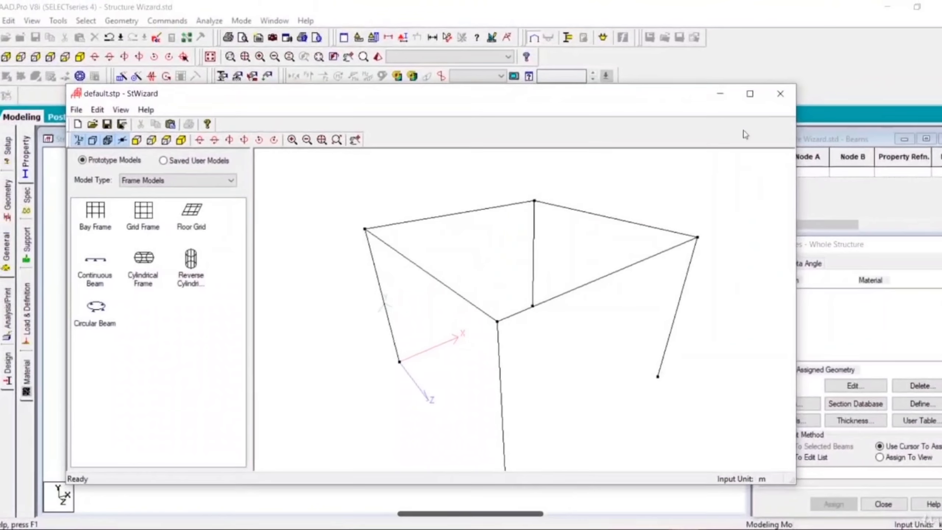
# Close Structure Wizard and merge the single-bay frame into the model at X 0, Y 0, Z 0 m.
pyautogui.click(779, 94)
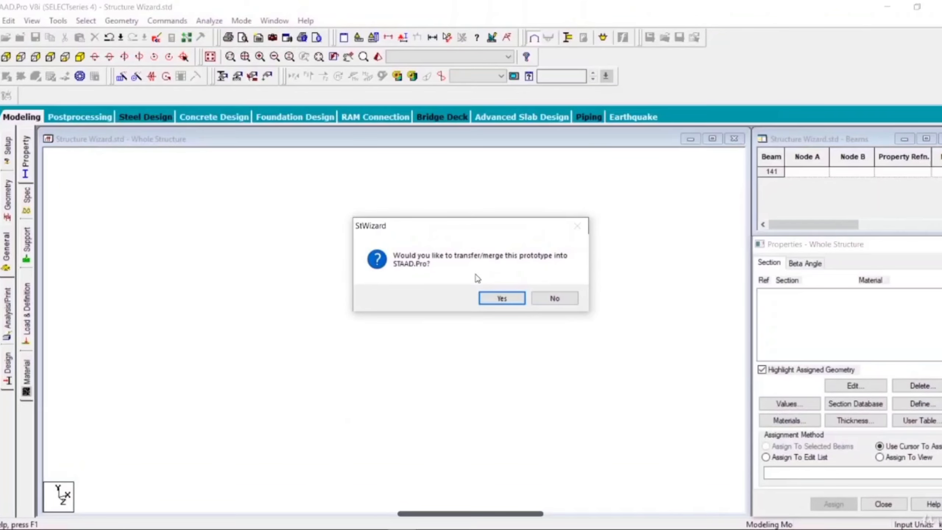
pyautogui.click(504, 300)
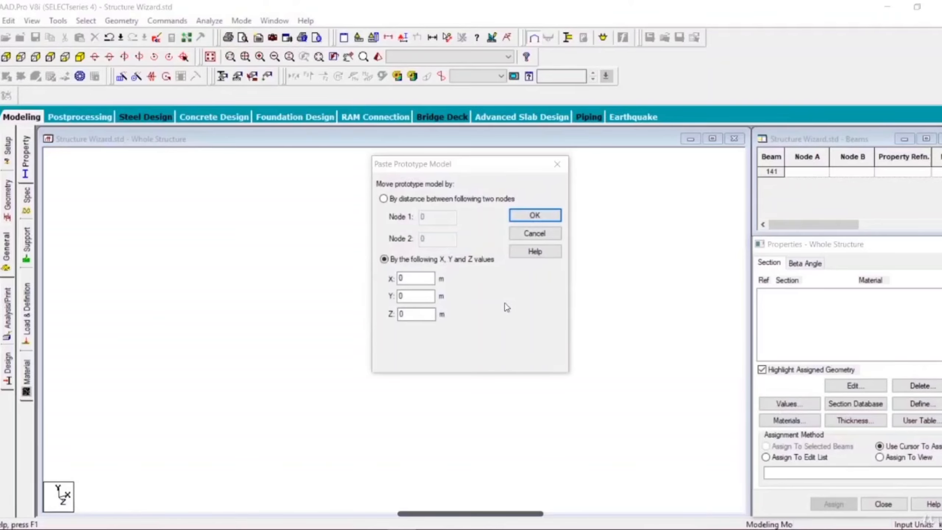
pyautogui.click(523, 215)
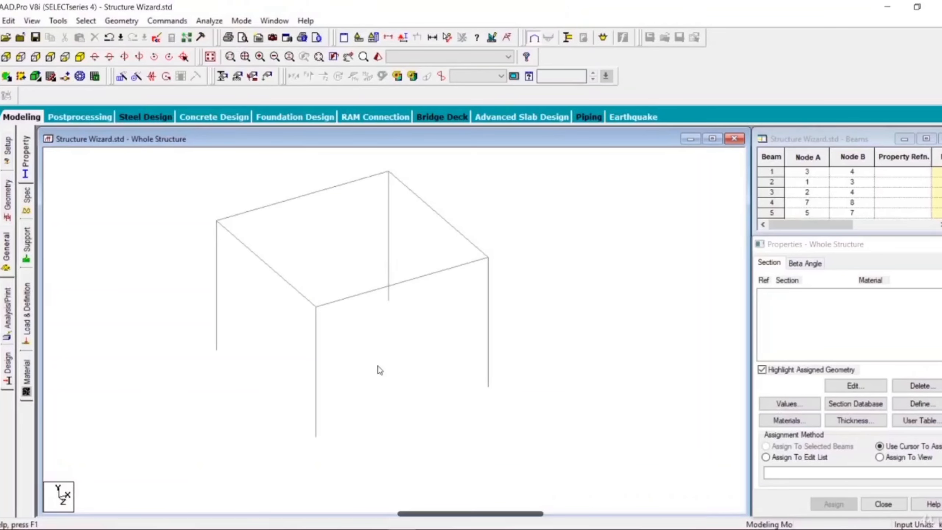
# Select all beams and columns of the single-bay frame.
pyautogui.moveTo(379, 369); pyautogui.dragTo(431, 381, button='middle')
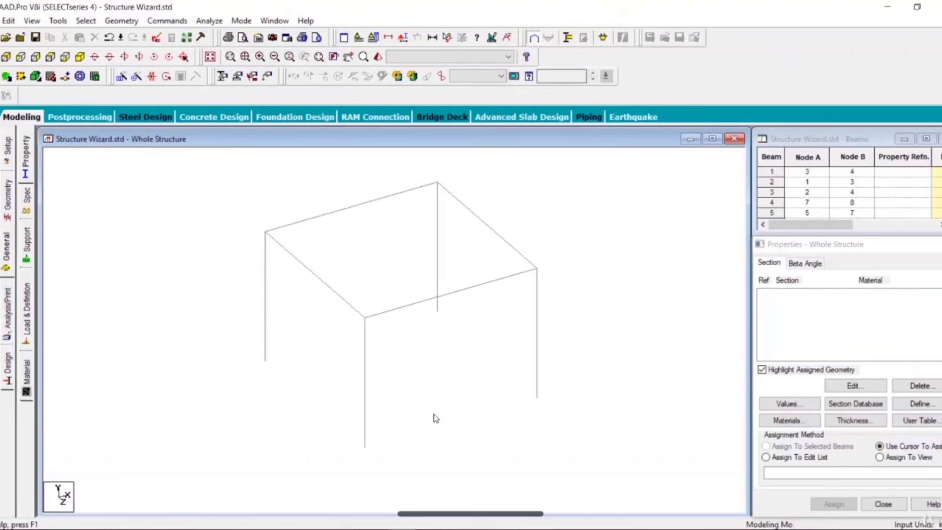
pyautogui.click(470, 379)
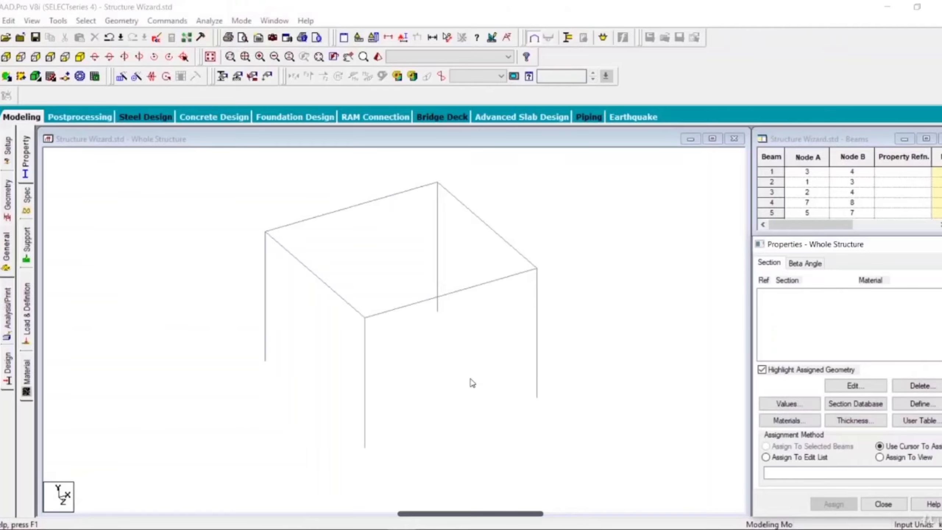
pyautogui.scroll(-1, 469, 378)
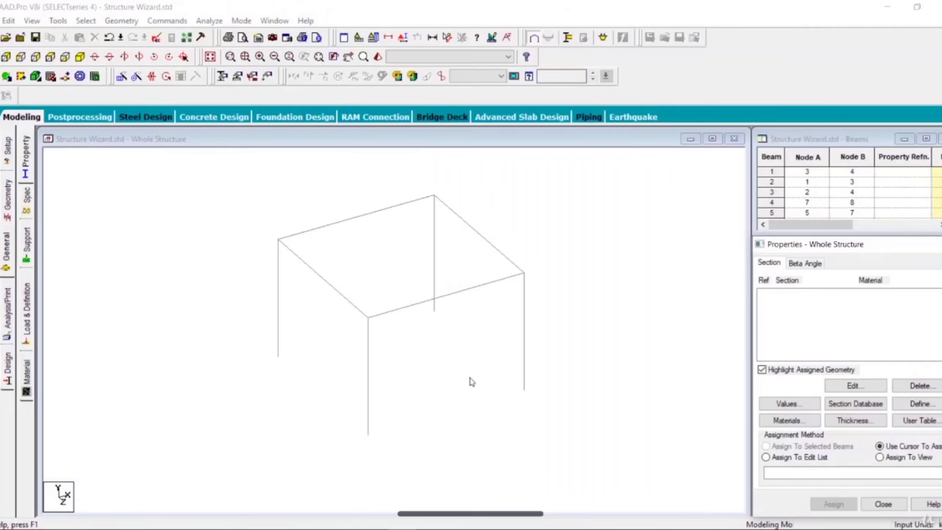
pyautogui.click(339, 226)
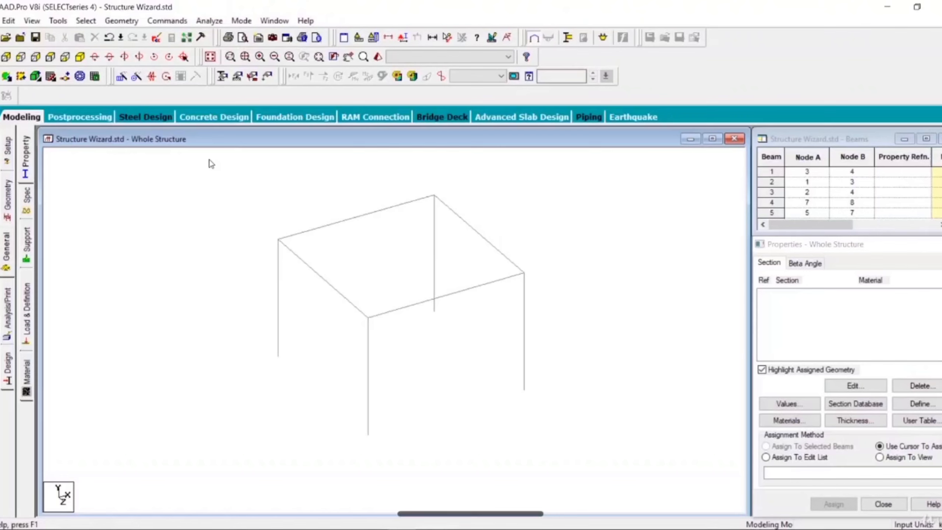
pyautogui.moveTo(209, 160); pyautogui.dragTo(255, 192)
pyautogui.moveTo(494, 352); pyautogui.dragTo(684, 502)
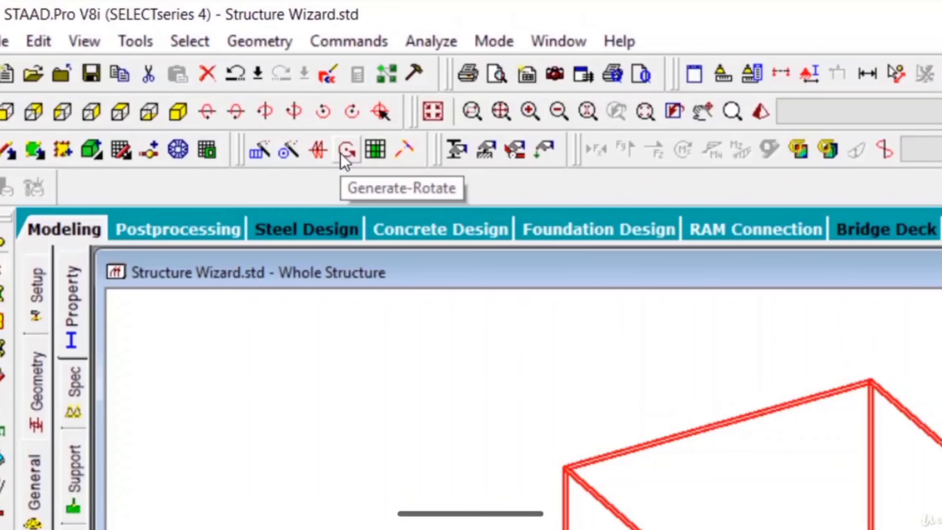
# Start a Generate-Rotate of the selected frame, set the angle to 50 degrees and begin picking Node 1 of the rotation axis.
pyautogui.click(343, 153)
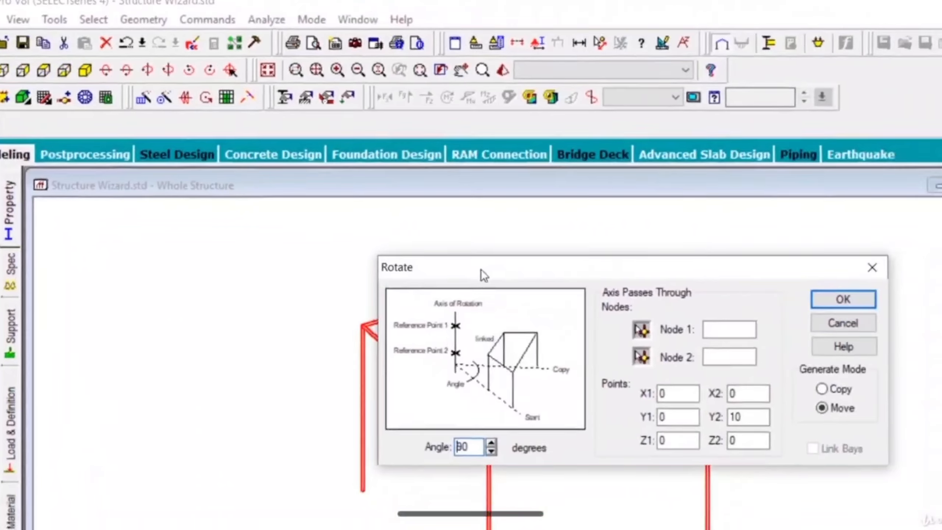
pyautogui.moveTo(481, 270); pyautogui.dragTo(609, 125)
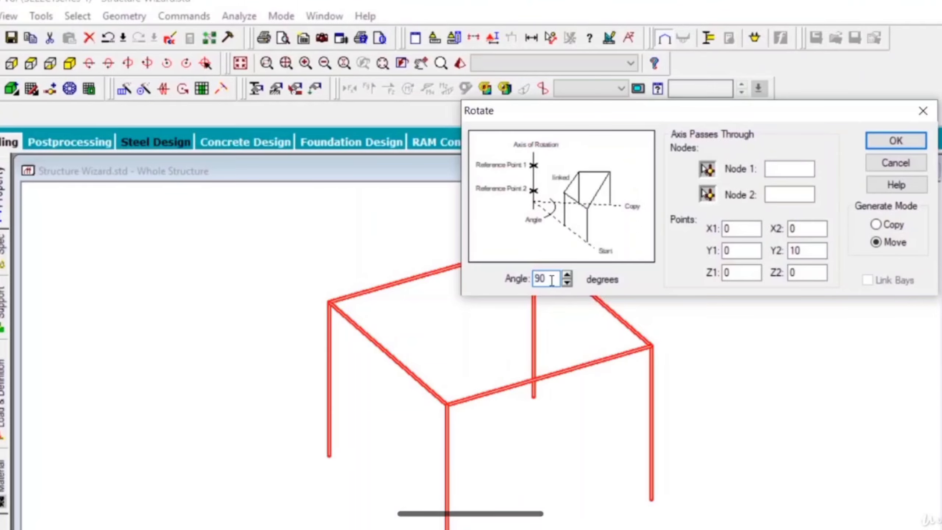
pyautogui.moveTo(551, 279); pyautogui.dragTo(510, 288)
pyautogui.write('50')
pyautogui.click(707, 170)
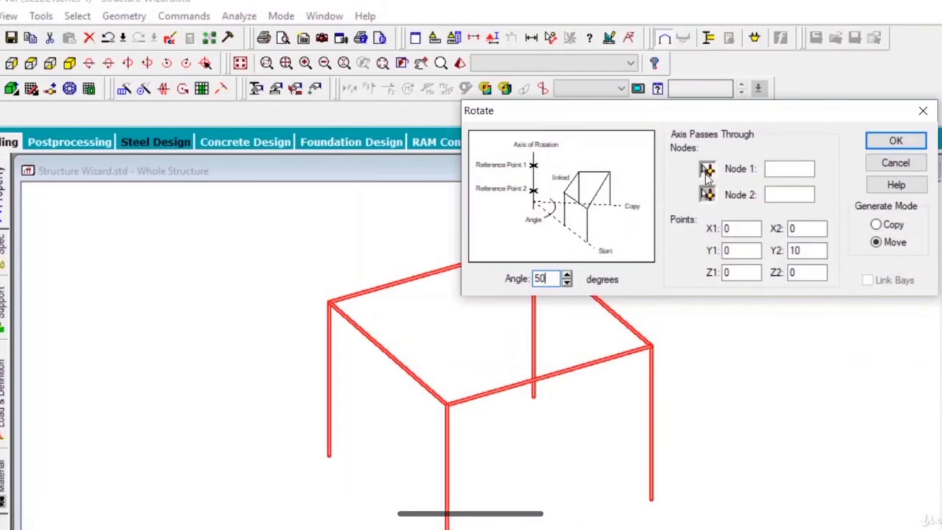
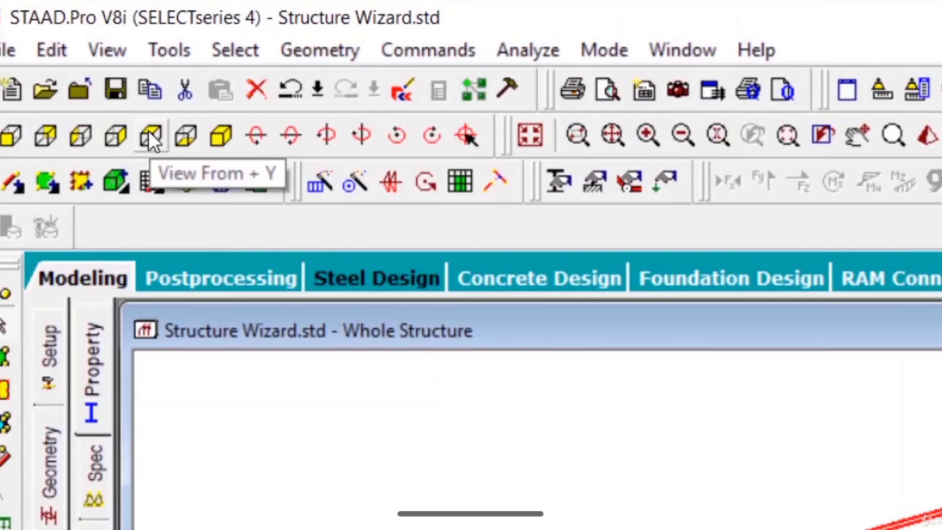
# Delete the four roof beams and four columns of the rotated frame, including the nodes left without attached elements.
pyautogui.click(150, 141)
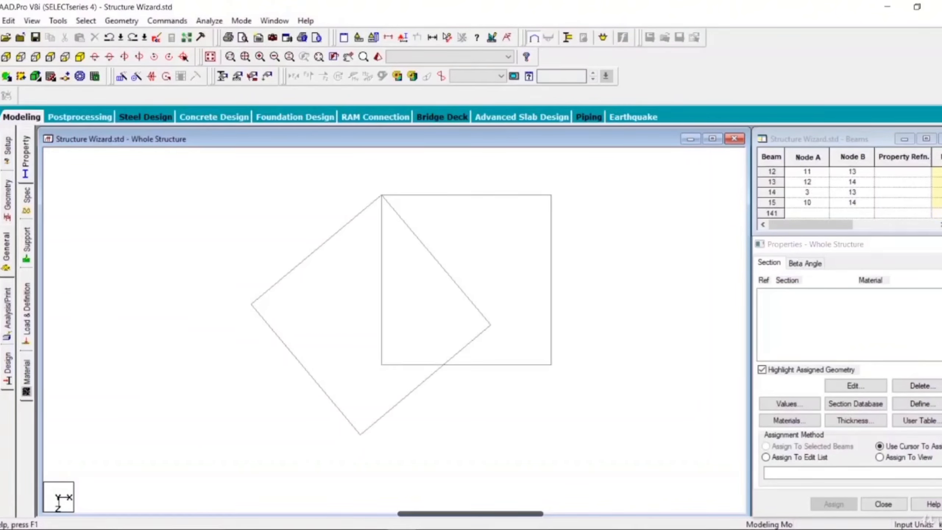
pyautogui.click(281, 281)
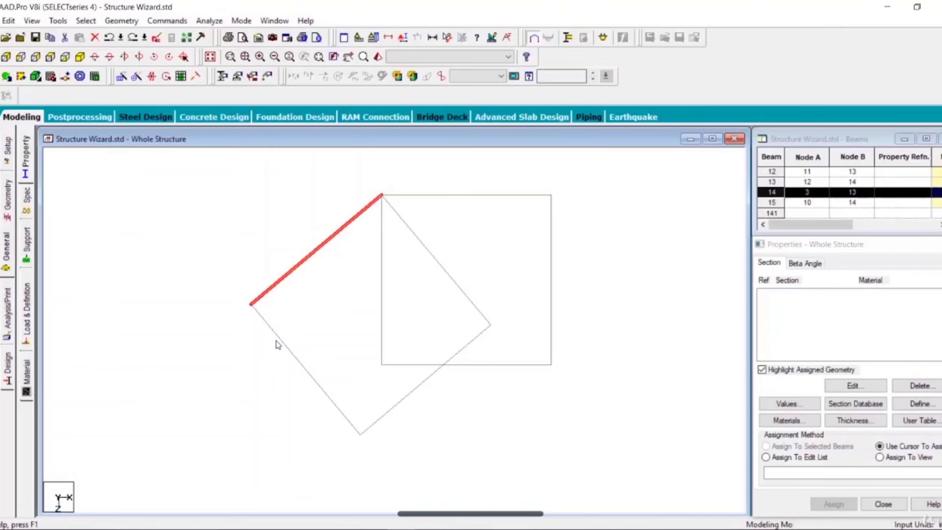
pyautogui.keyDown('ctrl'); pyautogui.click(279, 341); pyautogui.keyUp('ctrl')
pyautogui.keyDown('ctrl'); pyautogui.click(387, 416); pyautogui.keyUp('ctrl')
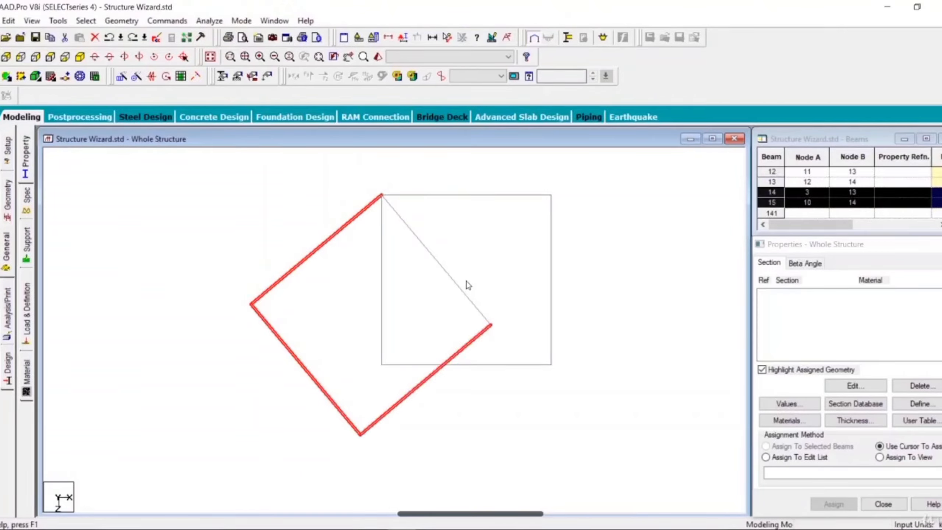
pyautogui.keyDown('ctrl'); pyautogui.click(459, 293); pyautogui.keyUp('ctrl')
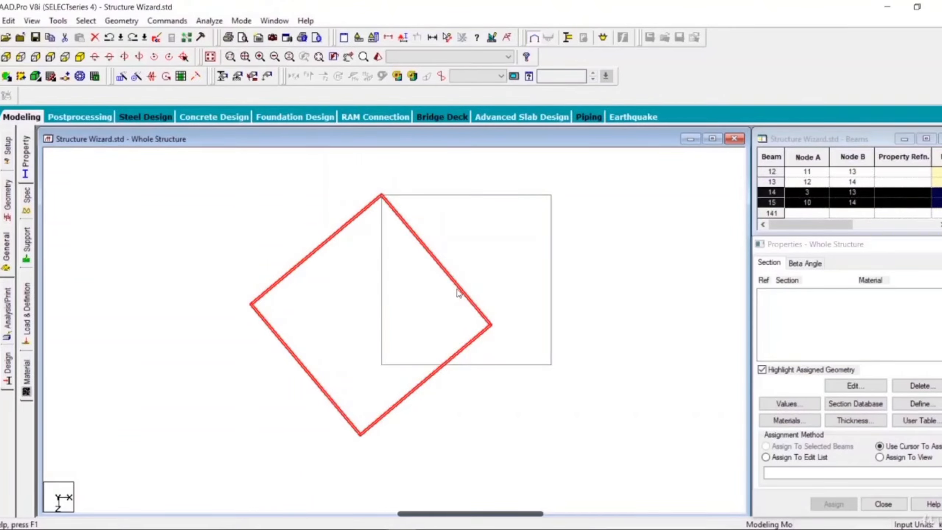
pyautogui.click(80, 57)
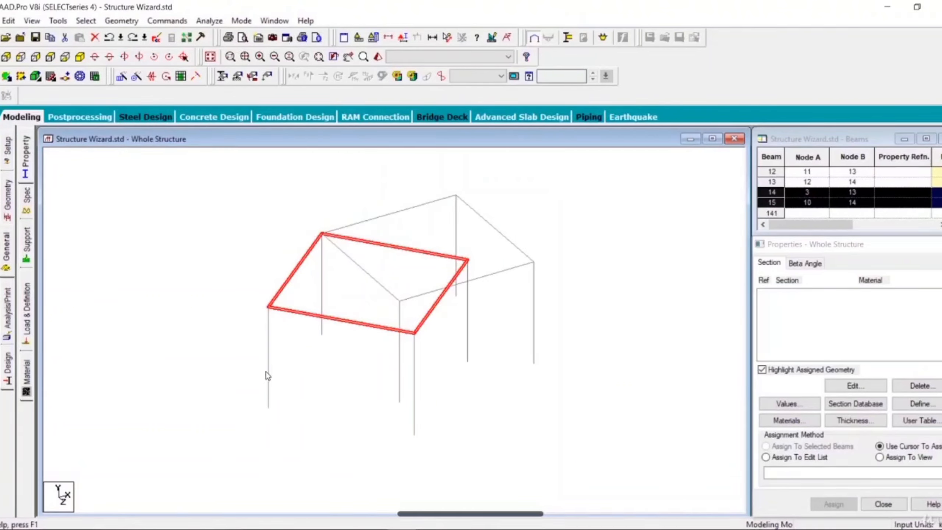
pyautogui.keyDown('ctrl'); pyautogui.click(268, 372); pyautogui.keyUp('ctrl')
pyautogui.keyDown('ctrl'); pyautogui.click(322, 285); pyautogui.keyUp('ctrl')
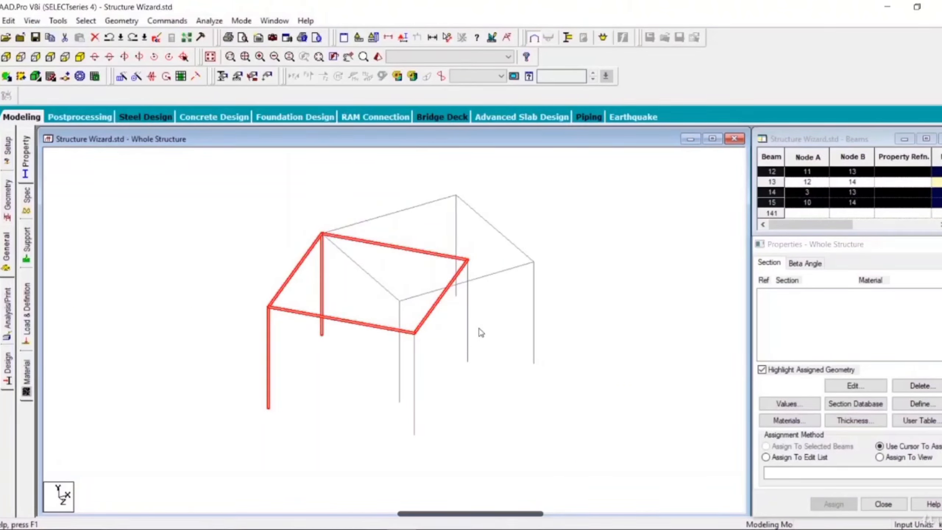
pyautogui.keyDown('ctrl'); pyautogui.click(468, 334); pyautogui.keyUp('ctrl')
pyautogui.keyDown('ctrl'); pyautogui.click(415, 402); pyautogui.keyUp('ctrl')
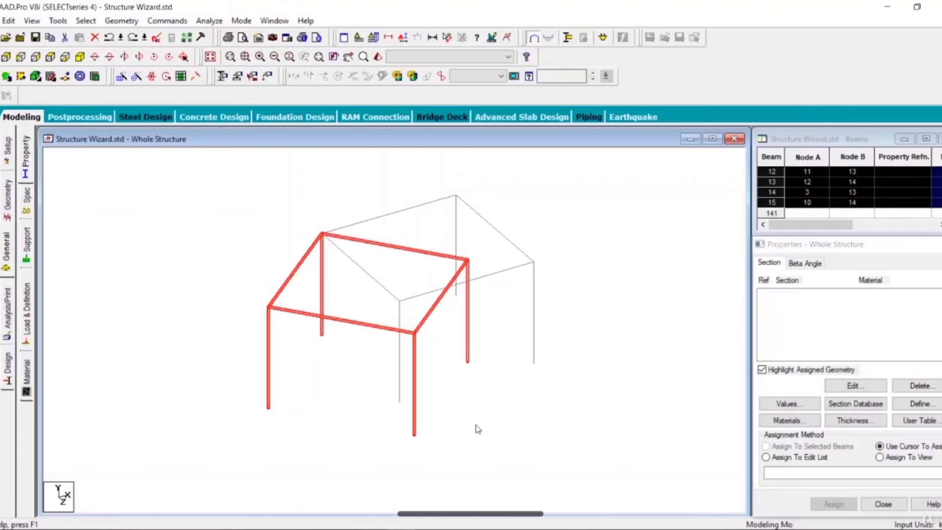
pyautogui.press('Delete')
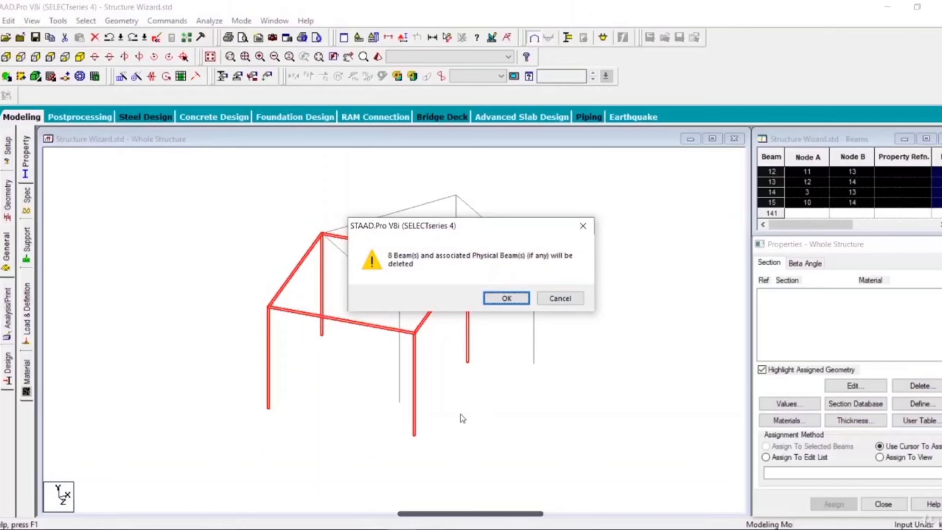
pyautogui.click(499, 304)
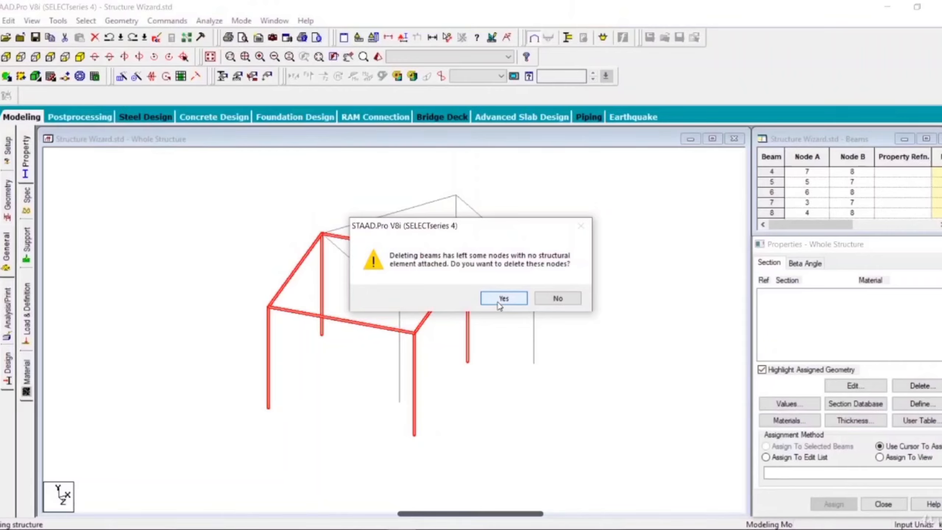
pyautogui.click(503, 299)
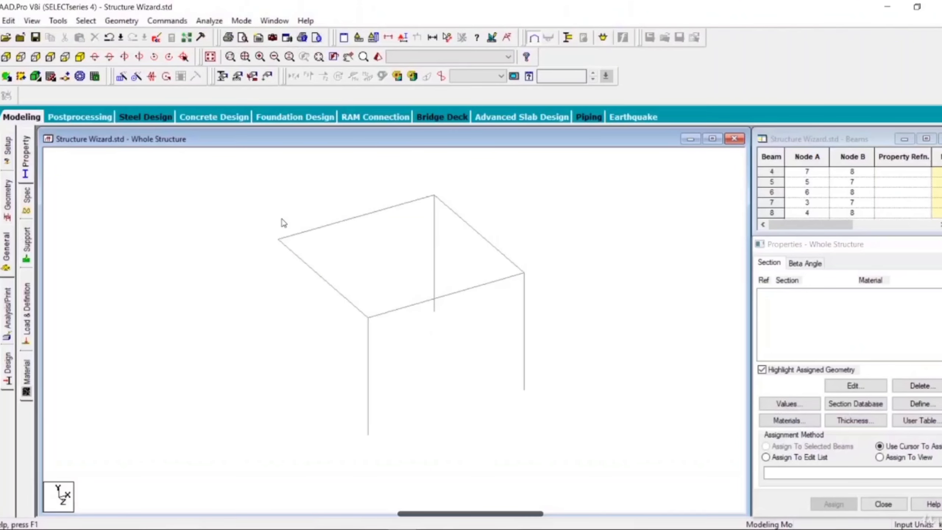
# Copy the column between nodes 5 and 7 and paste it with a Z offset under the unsupported roof corner at node 3.
pyautogui.click(367, 383)
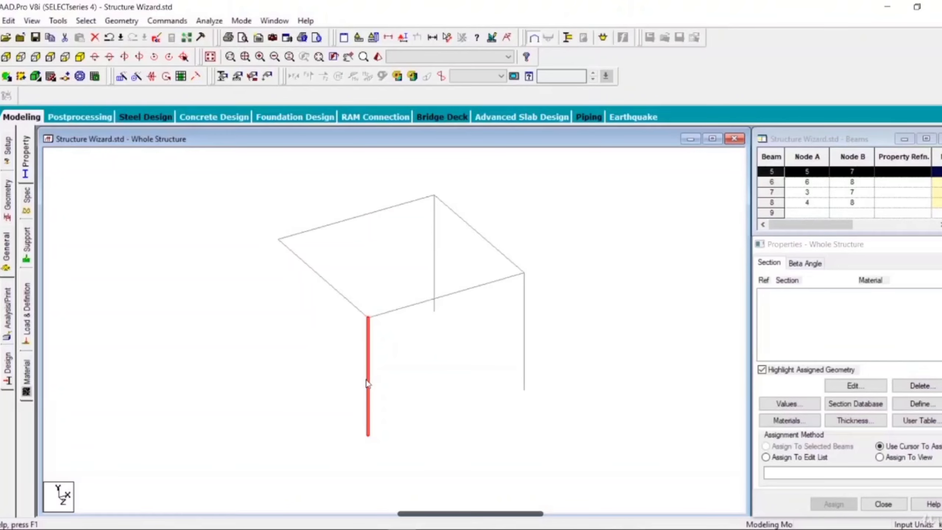
pyautogui.hotkey('ctrl', 'c')
pyautogui.hotkey('ctrl', 'v')
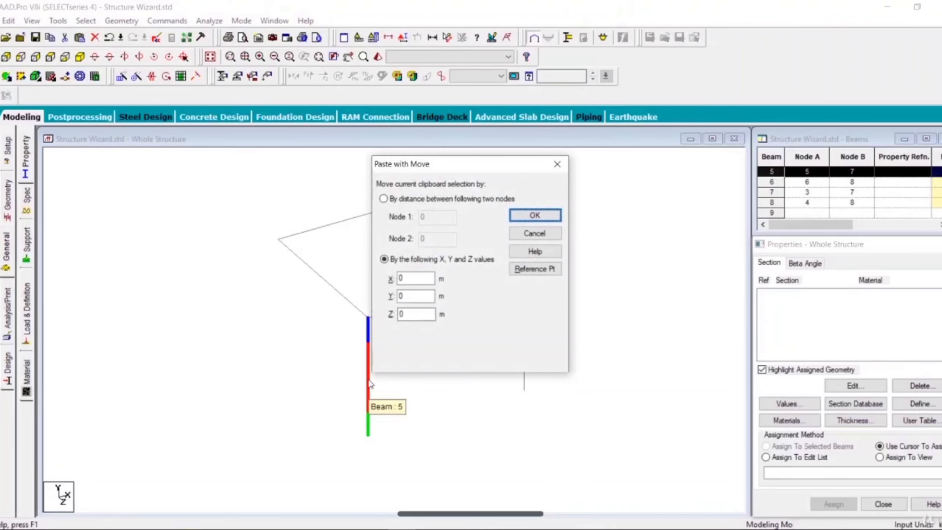
pyautogui.doubleClick(416, 314)
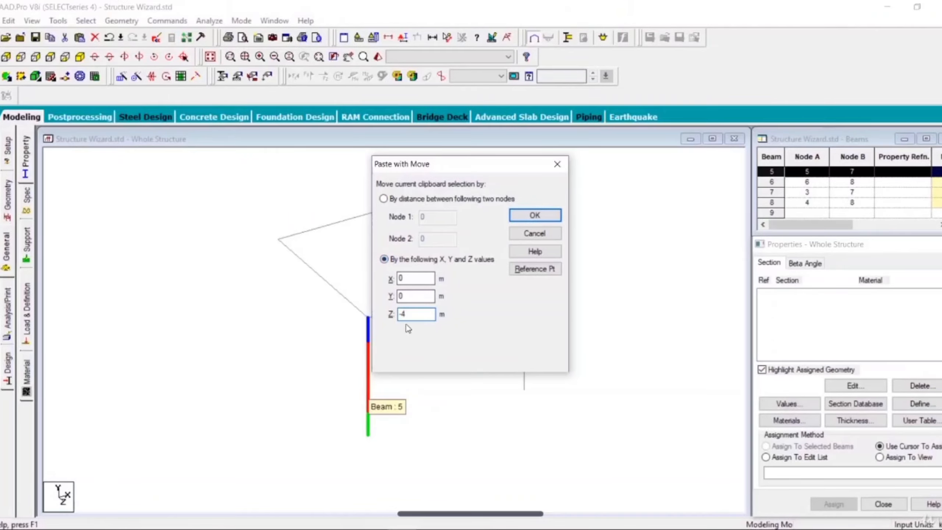
pyautogui.click(536, 216)
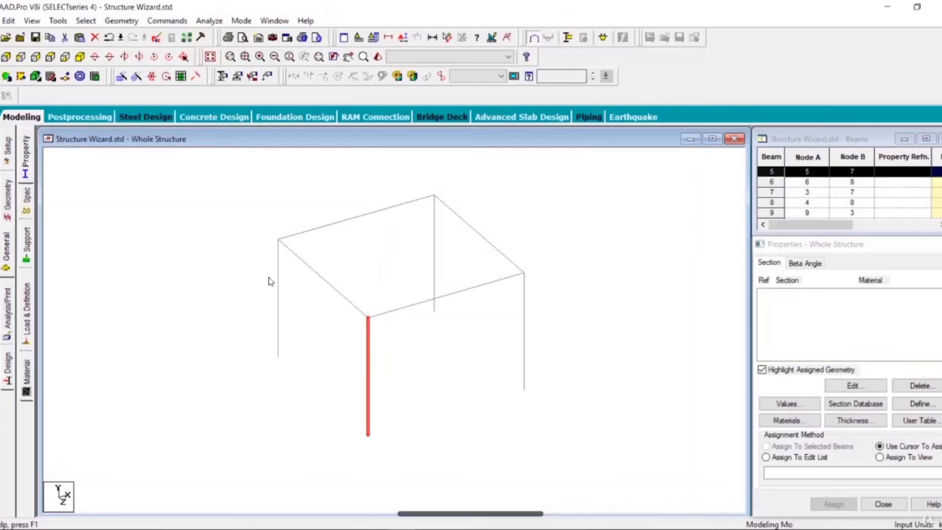
pyautogui.click(421, 460)
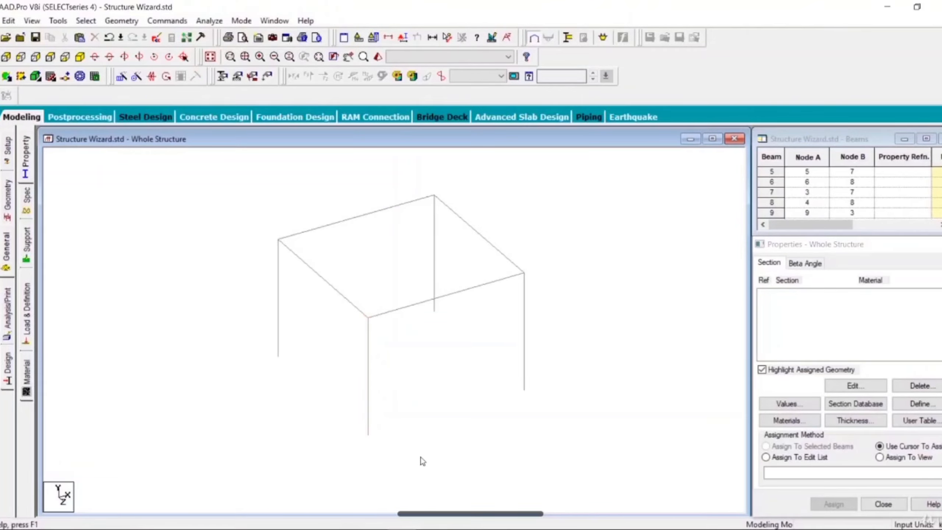
# Generate a rotated copy of the roof beam between nodes 4 and 8 at 90 degrees about the axis through nodes 8 and 6.
pyautogui.click(477, 237)
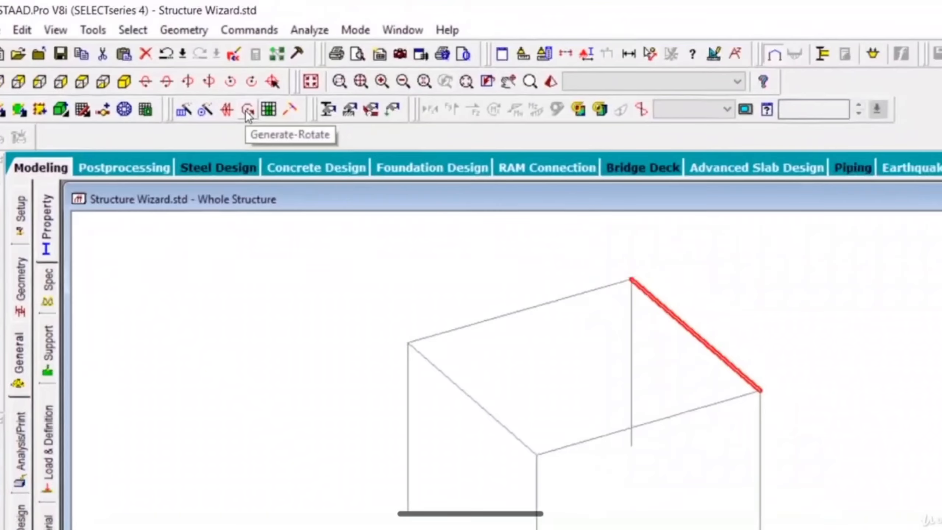
pyautogui.click(328, 144)
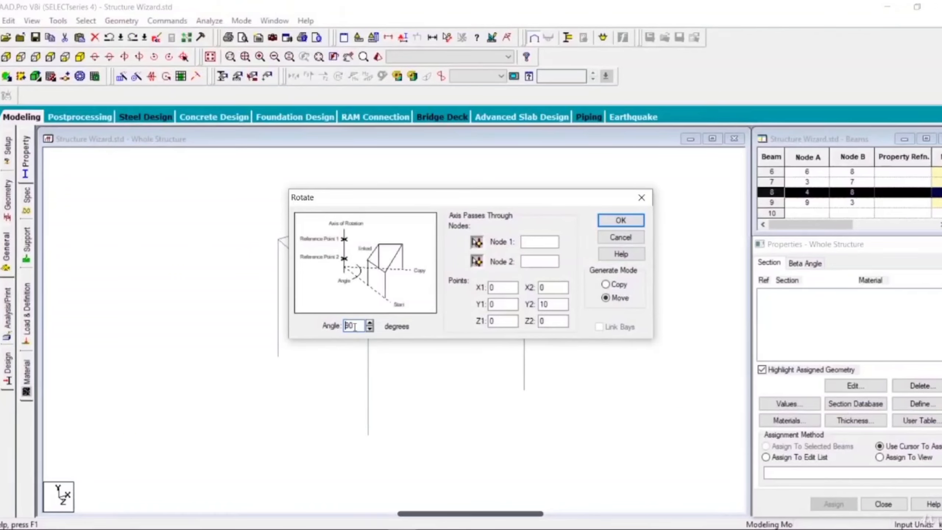
pyautogui.moveTo(357, 325); pyautogui.dragTo(291, 321)
pyautogui.moveTo(463, 196); pyautogui.dragTo(297, 179)
pyautogui.click(524, 274)
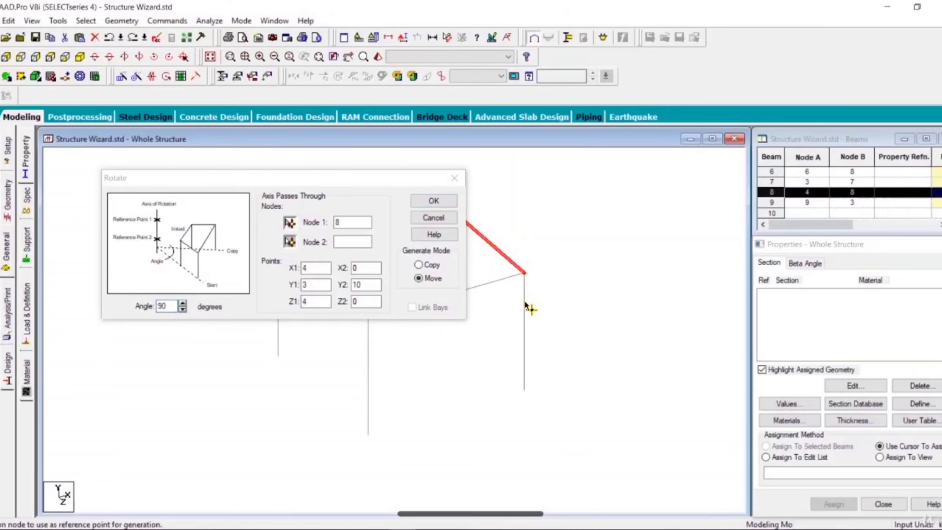
pyautogui.click(523, 389)
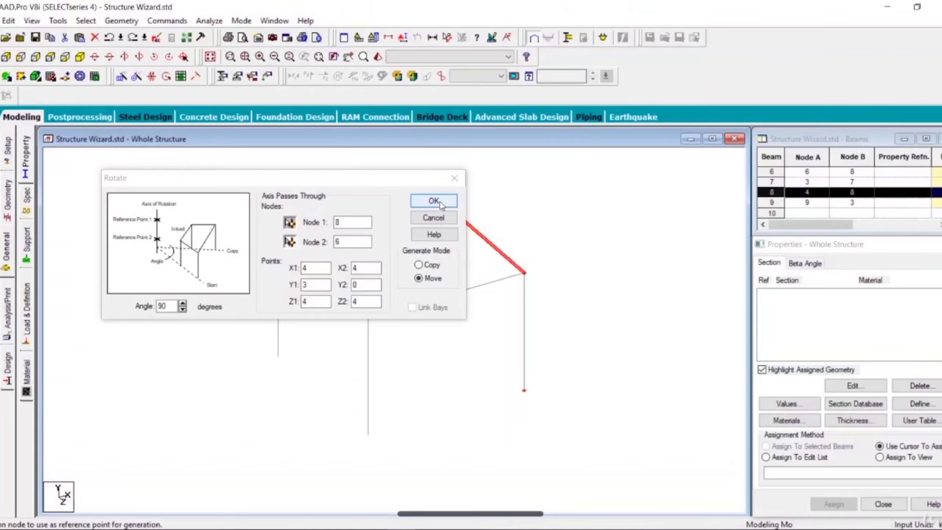
pyautogui.click(430, 265)
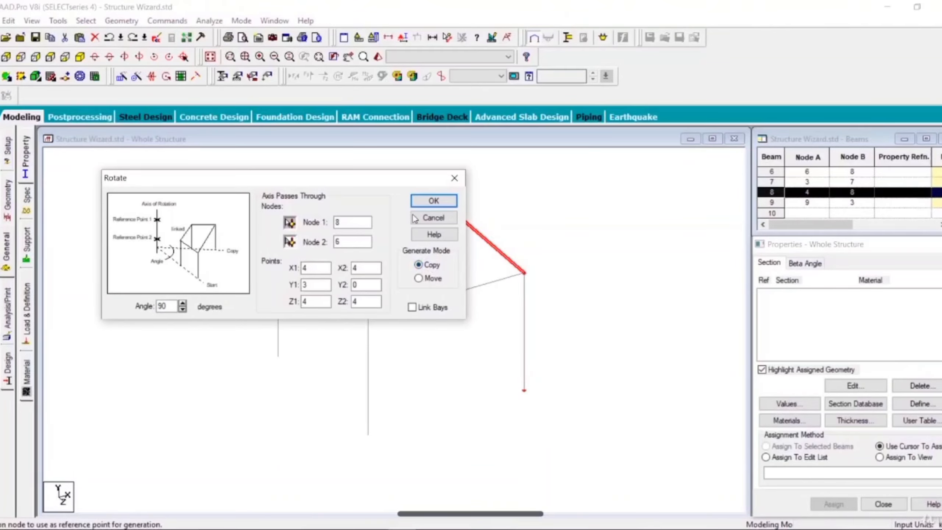
pyautogui.click(442, 205)
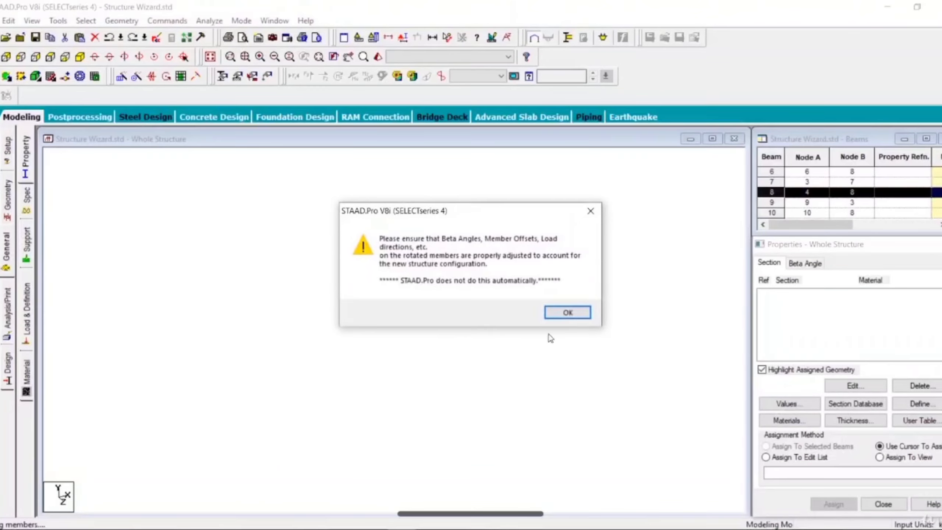
pyautogui.click(566, 312)
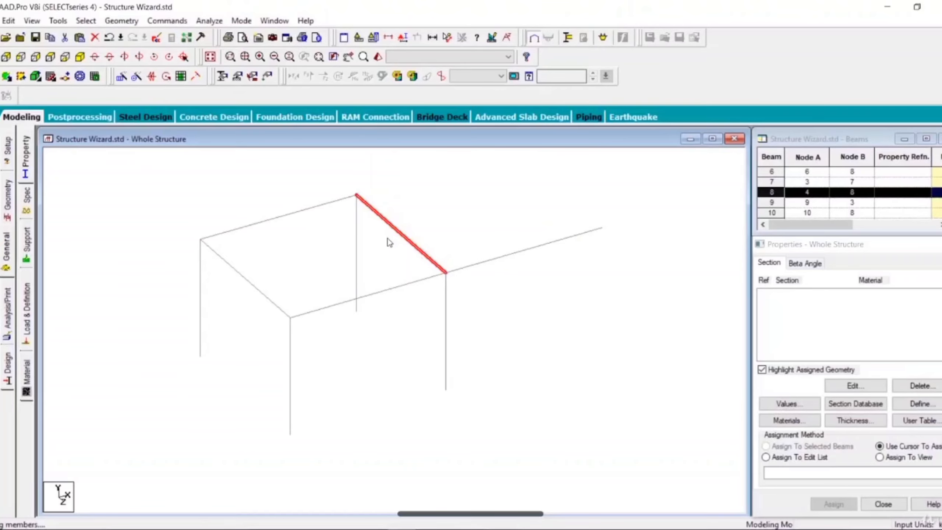
# Generate another rotated copy of the same roof beam, at 60 degrees about the column axis through nodes 8 and 6.
pyautogui.click(166, 77)
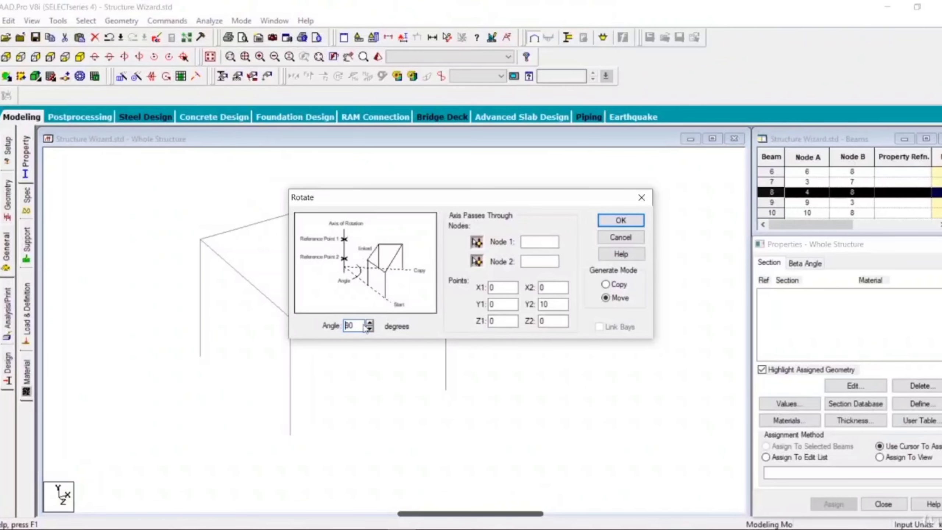
pyautogui.moveTo(361, 326); pyautogui.dragTo(340, 326)
pyautogui.moveTo(455, 201); pyautogui.dragTo(189, 150)
pyautogui.click(211, 191)
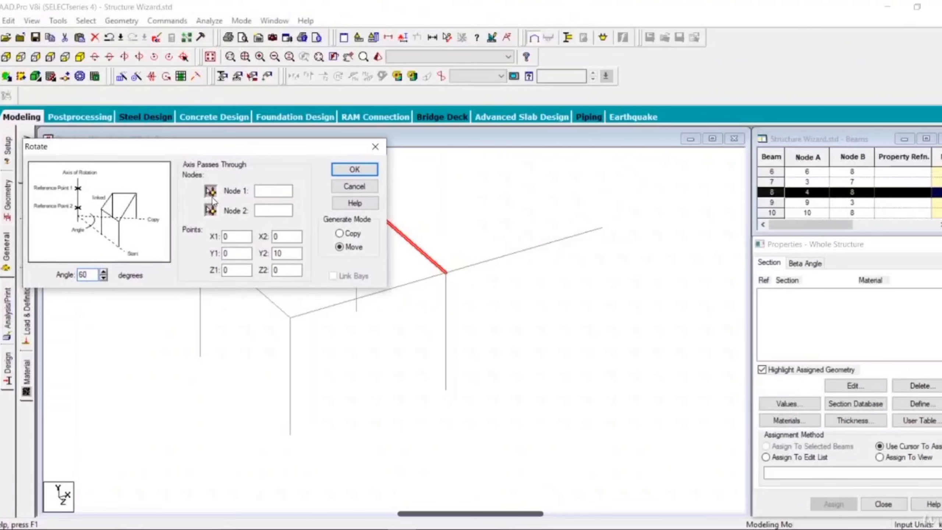
pyautogui.click(446, 273)
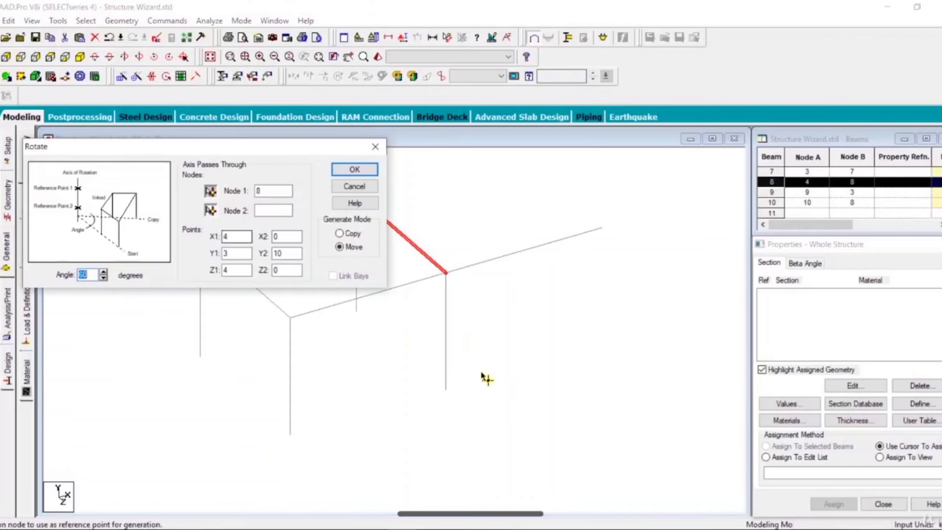
pyautogui.click(444, 390)
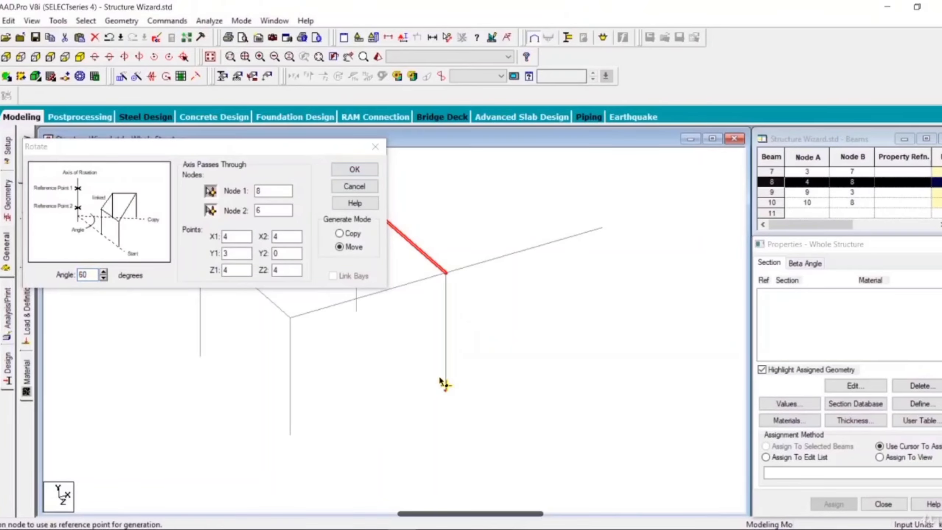
pyautogui.click(339, 233)
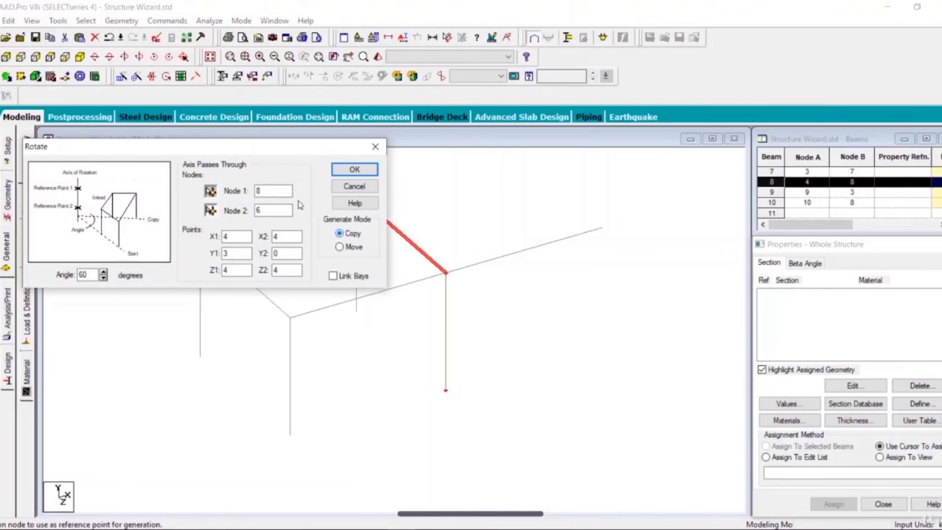
pyautogui.click(353, 170)
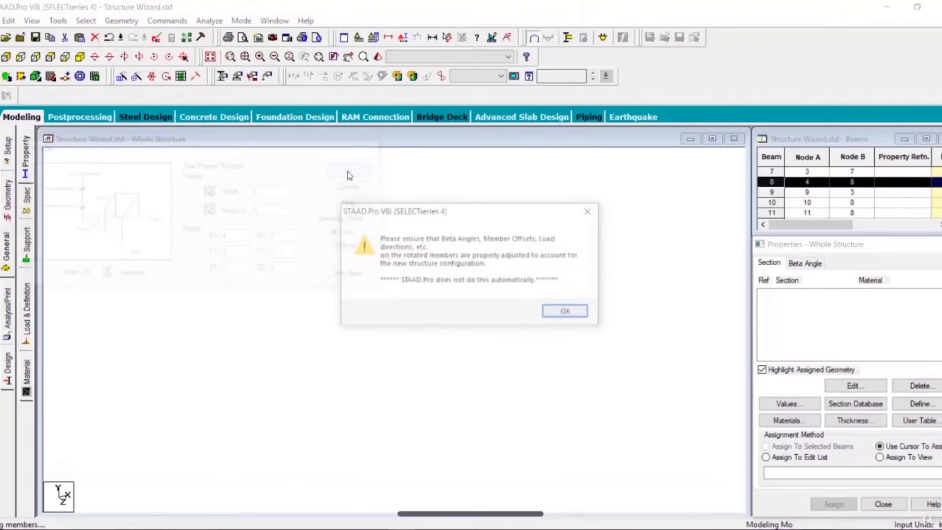
pyautogui.click(553, 314)
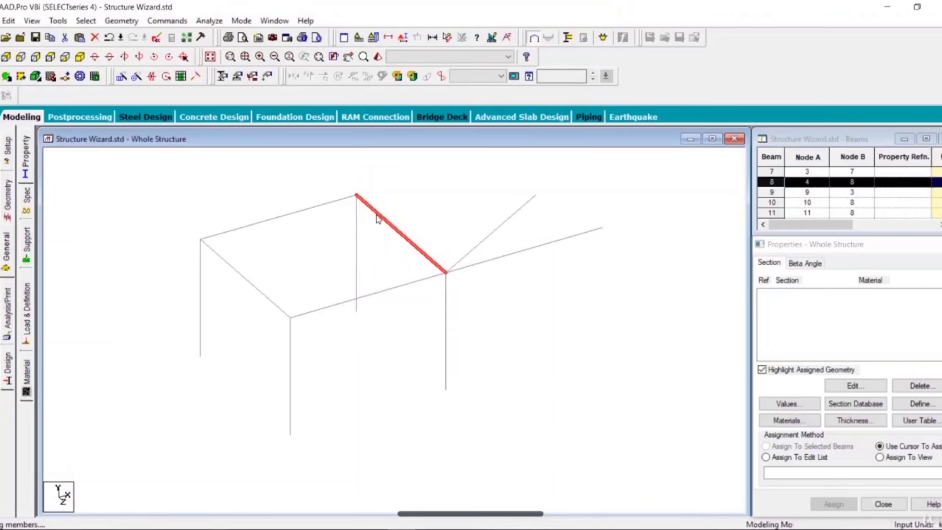
# Delete the whole existing structure from the model and return to the Whole Structure view.
pyautogui.click(505, 220)
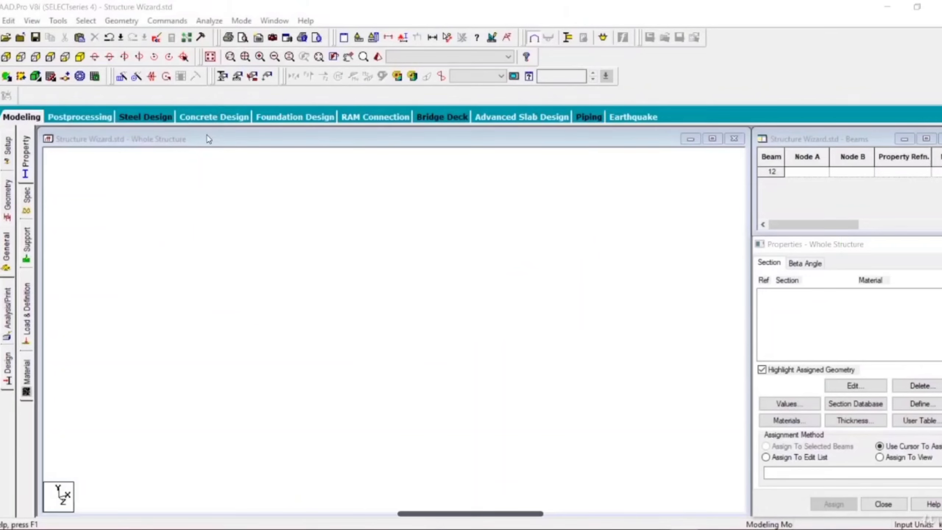
pyautogui.click(208, 139)
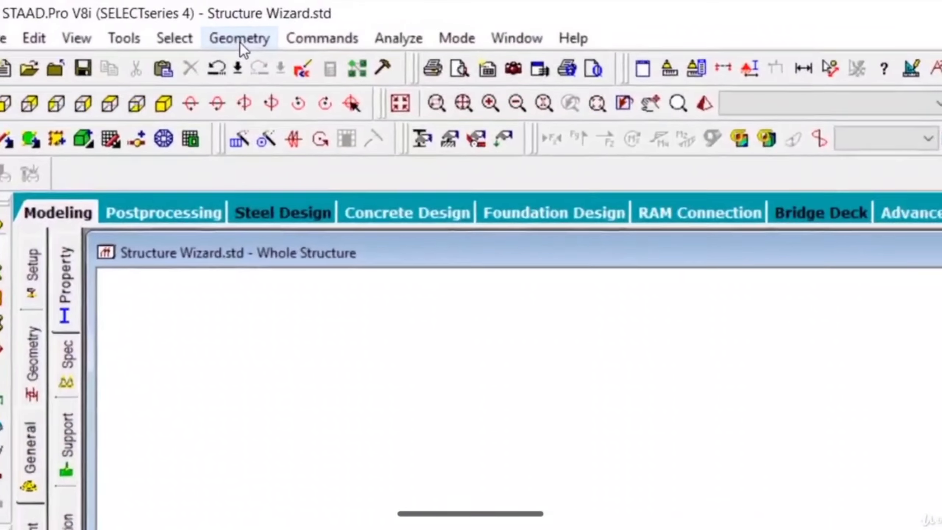
# Open the Structure Wizard and start a Bay Frame prototype from the Frame Models.
pyautogui.click(240, 41)
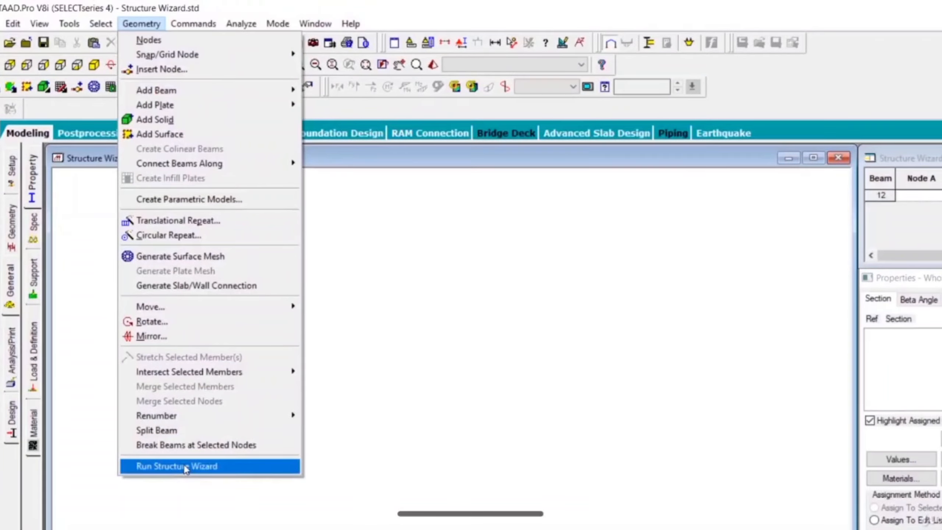
pyautogui.click(197, 499)
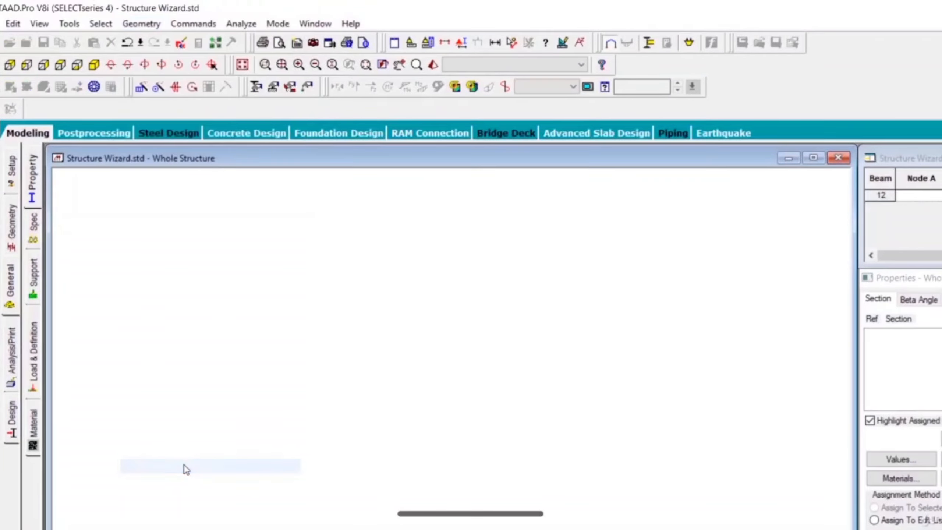
pyautogui.click(199, 207)
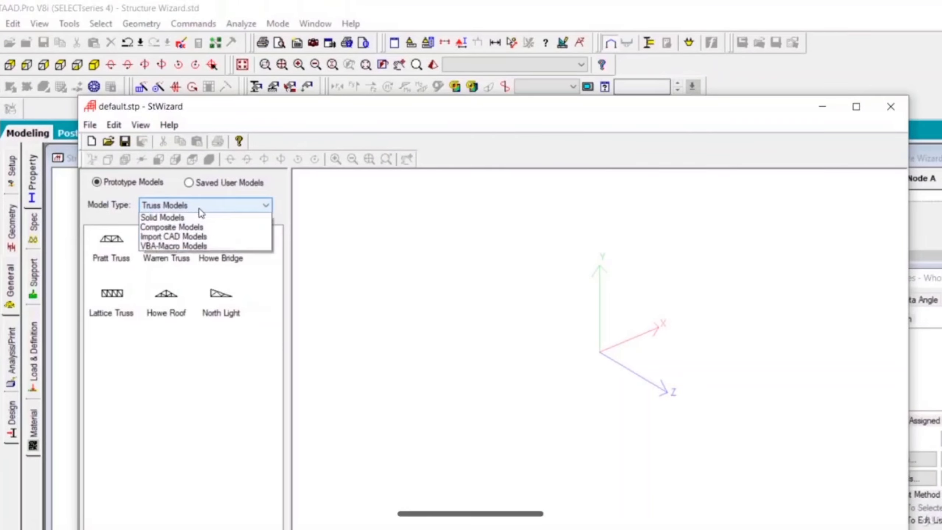
pyautogui.click(198, 227)
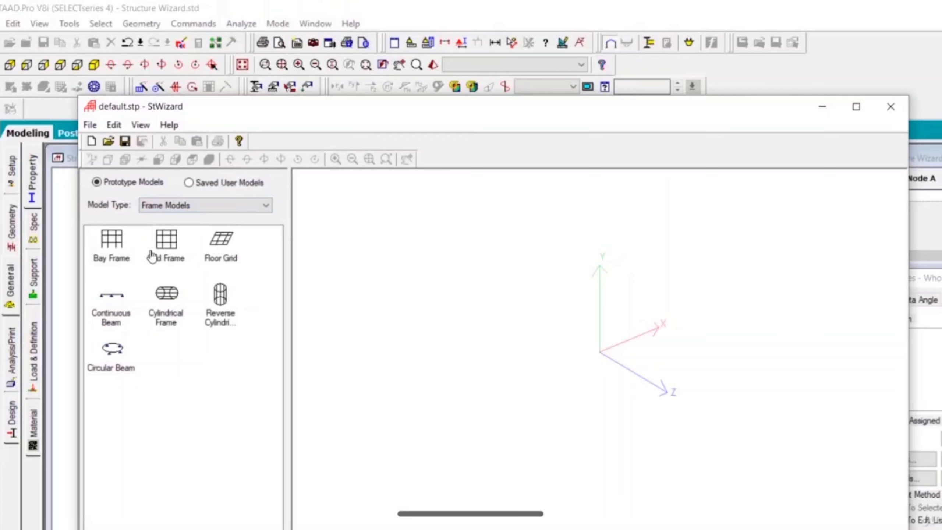
pyautogui.click(110, 248)
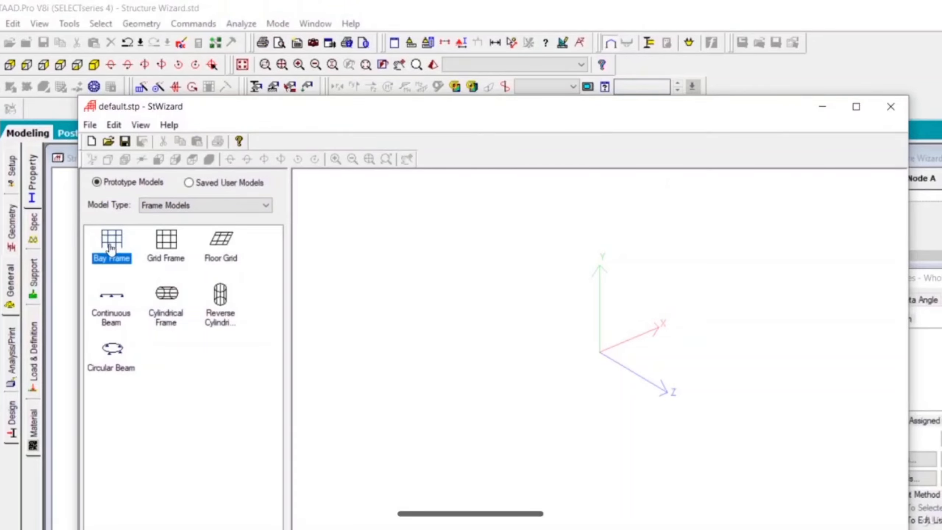
pyautogui.doubleClick(110, 248)
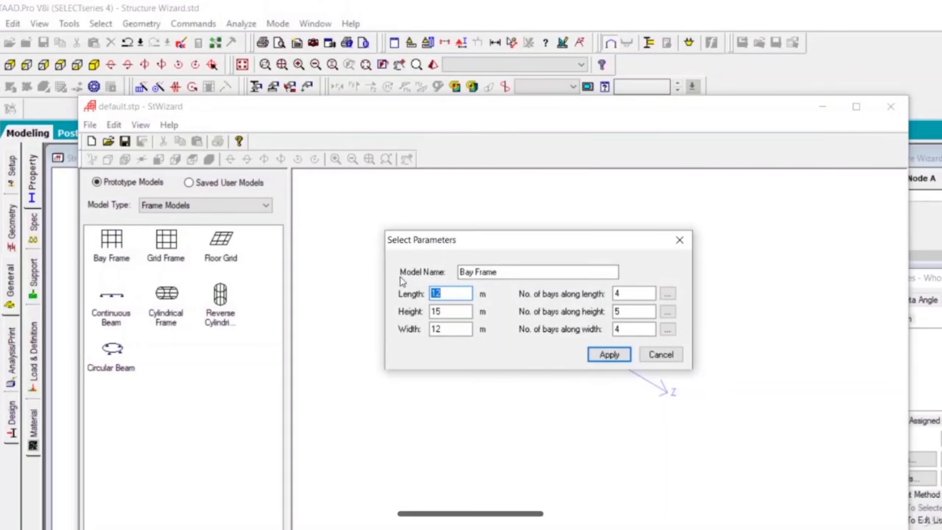
# Set the bay frame's dimensions to 5 m length, 3 m height and 4 m width.
pyautogui.write('5')
pyautogui.doubleClick(435, 311)
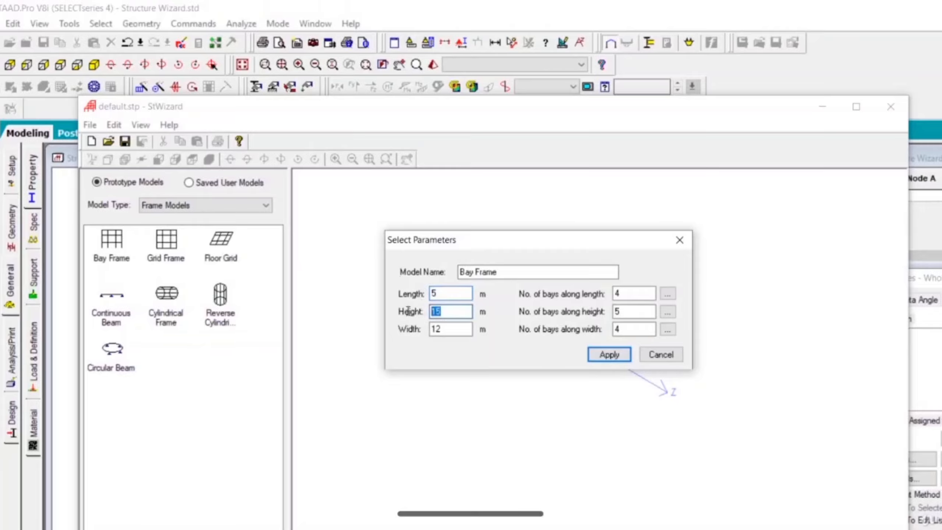
pyautogui.write('3')
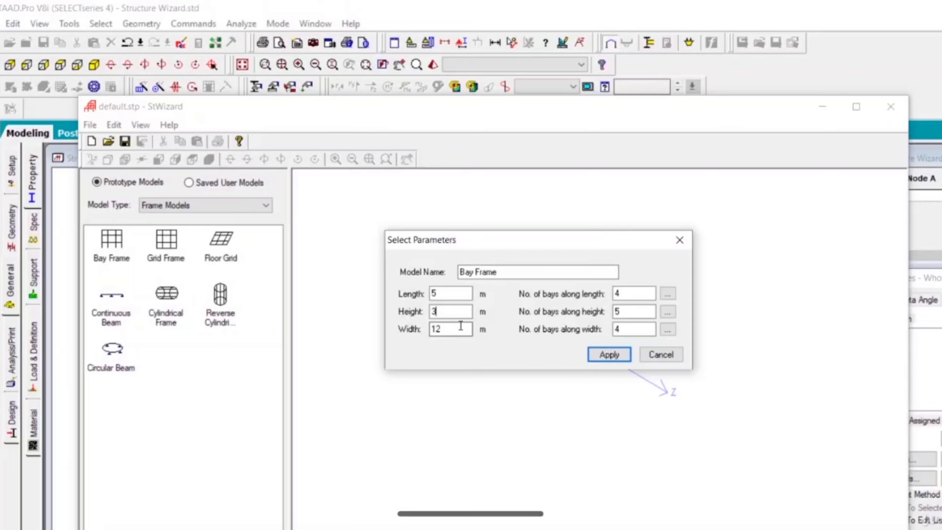
pyautogui.moveTo(458, 329); pyautogui.dragTo(429, 329)
pyautogui.write('5')
pyautogui.press('BackSpace')
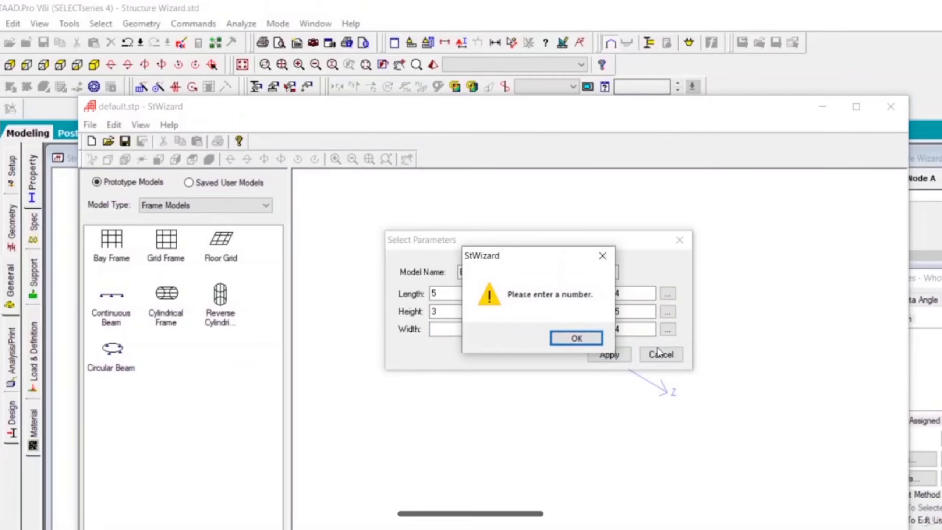
pyautogui.click(555, 338)
pyautogui.write('4')
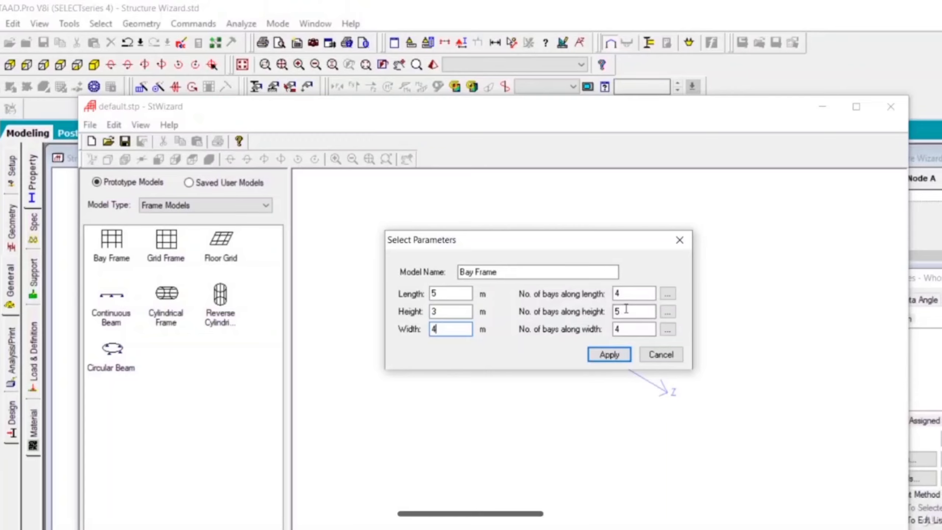
# Use one bay each along the length, height and width, and create the bay frame.
pyautogui.press('Tab')
pyautogui.write('1')
pyautogui.press('Tab')
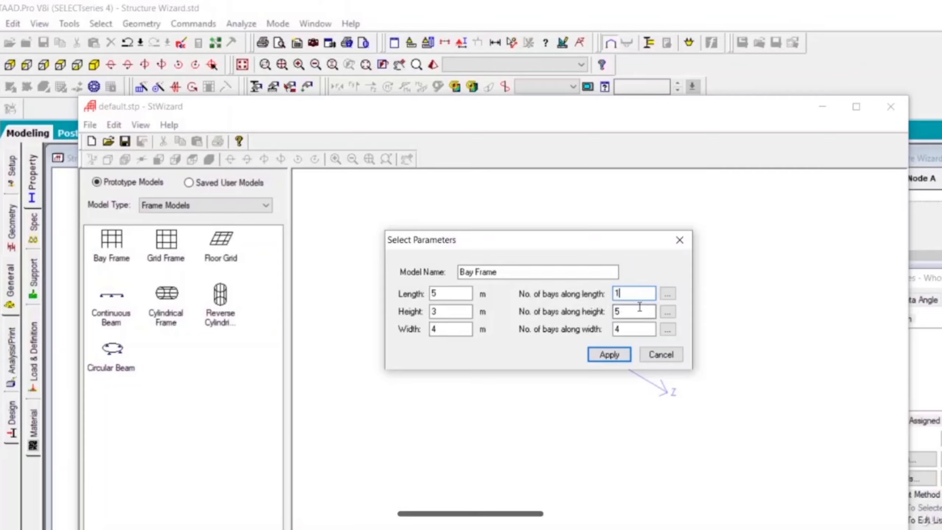
pyautogui.write('1')
pyautogui.press('Tab')
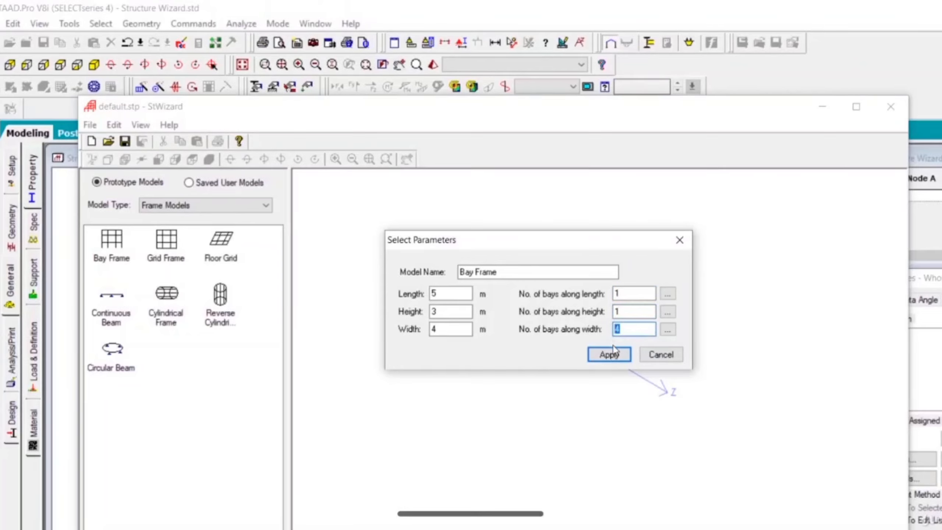
pyautogui.click(612, 361)
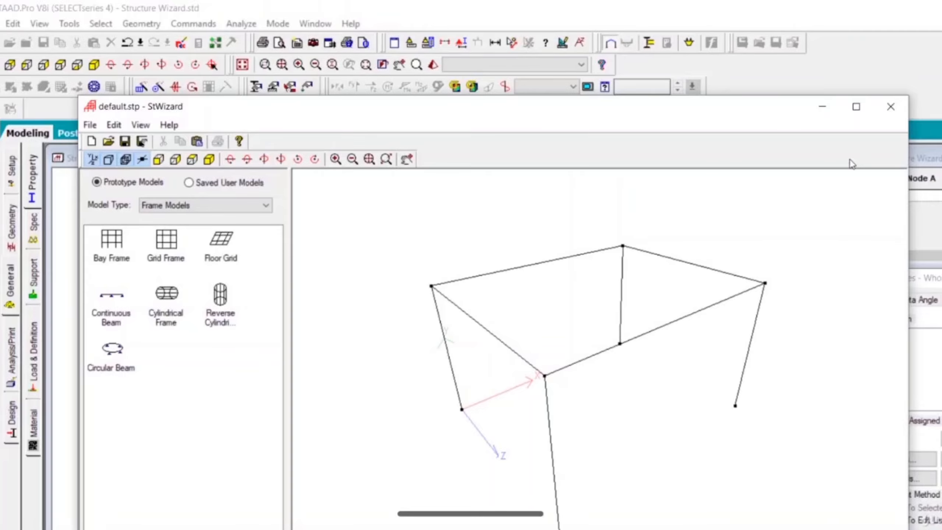
# Transfer the bay frame prototype into the STAAD.Pro model at X, Y and Z offsets of 0.
pyautogui.click(891, 107)
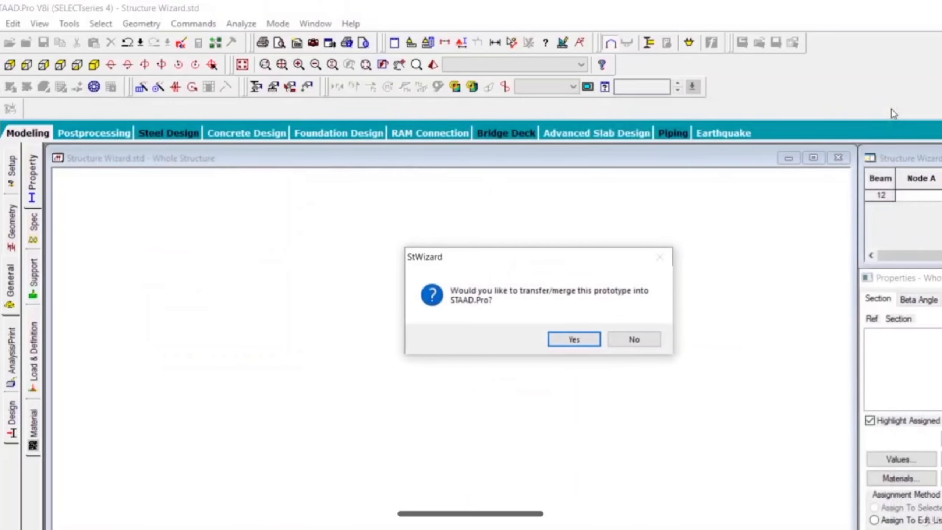
pyautogui.click(575, 339)
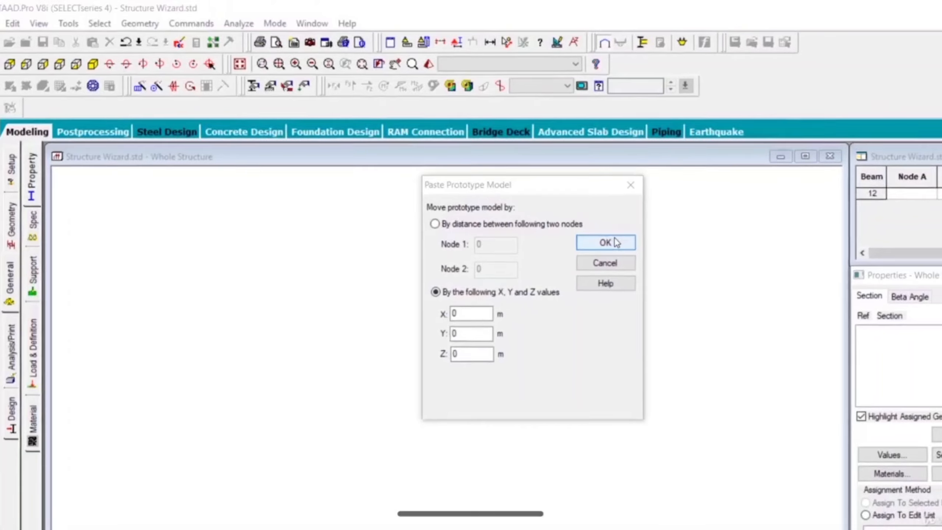
pyautogui.click(610, 244)
# Select the whole frame, open the Mirror generation settings, and accept the autosave to save the model.
pyautogui.scroll(-5, 530, 246)
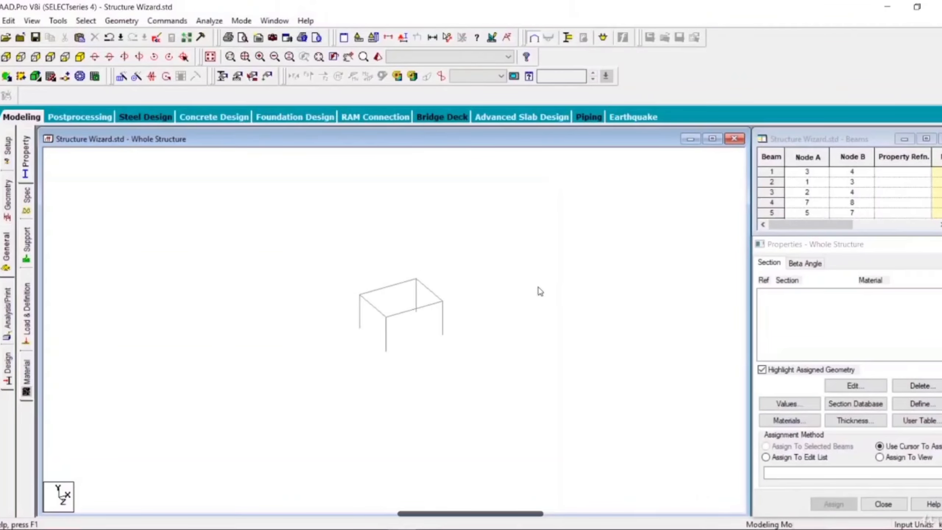
pyautogui.moveTo(531, 290); pyautogui.dragTo(427, 319)
pyautogui.moveTo(511, 304); pyautogui.dragTo(422, 339, button='middle')
pyautogui.scroll(-1, 421, 339)
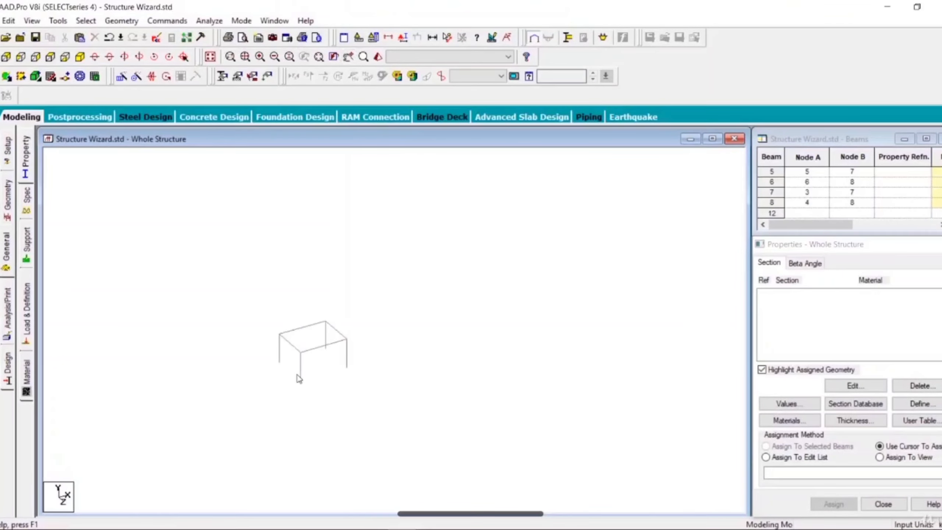
pyautogui.scroll(4, 249, 395)
pyautogui.scroll(2, 250, 399)
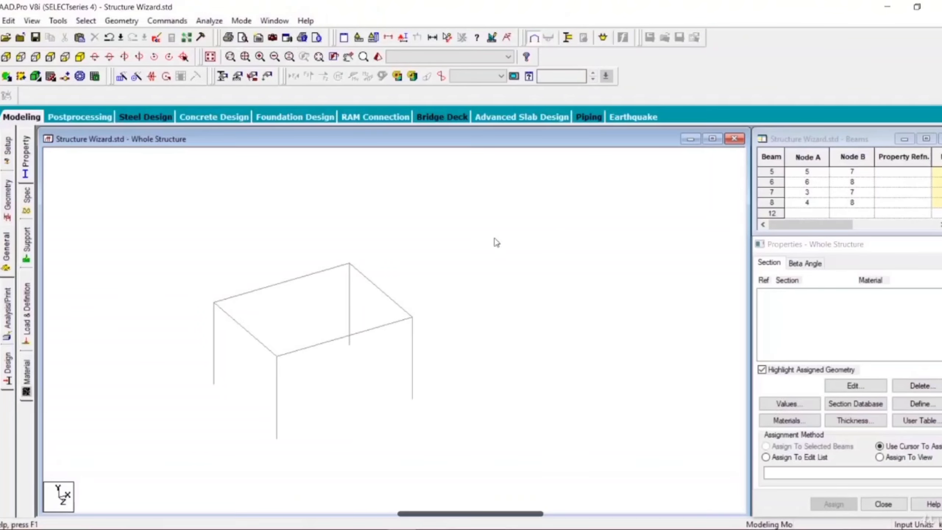
pyautogui.scroll(-2, 513, 244)
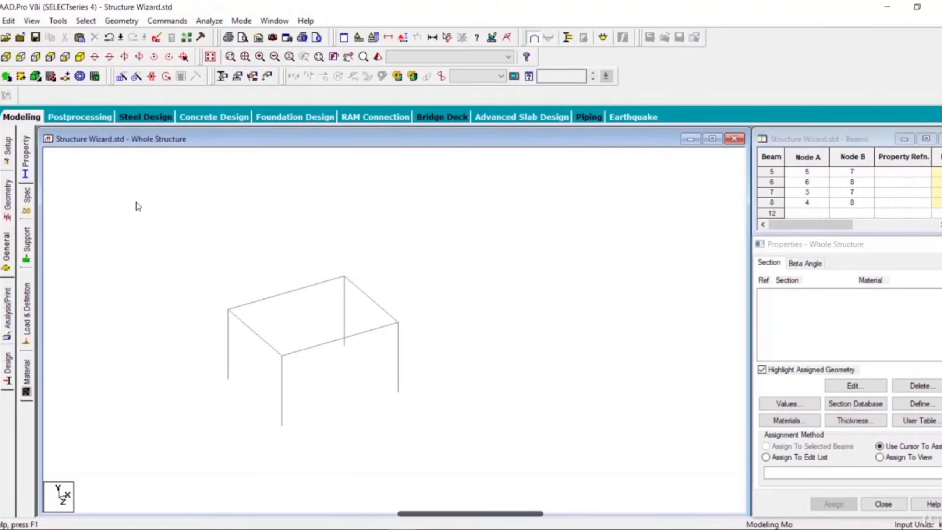
pyautogui.moveTo(136, 203); pyautogui.dragTo(352, 337)
pyautogui.moveTo(455, 400); pyautogui.dragTo(530, 488)
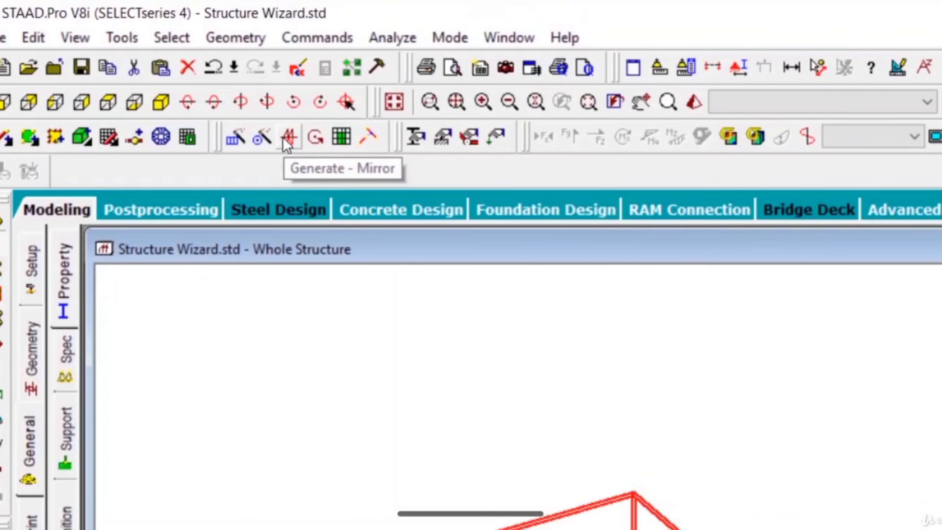
pyautogui.click(238, 37)
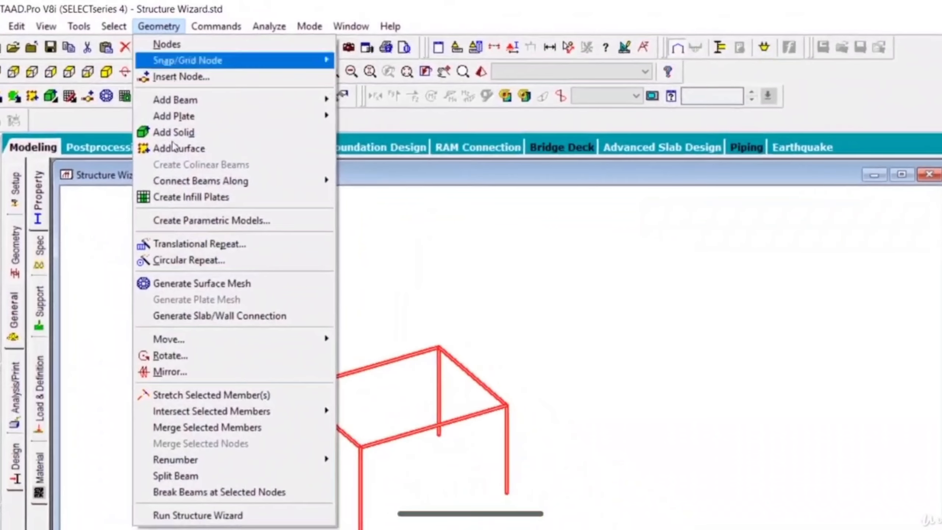
pyautogui.click(184, 372)
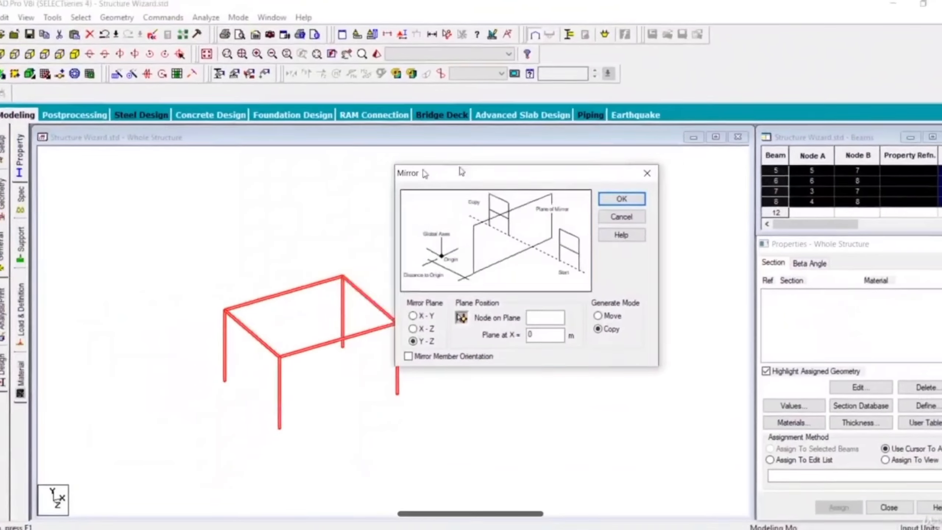
pyautogui.moveTo(424, 173); pyautogui.dragTo(555, 157)
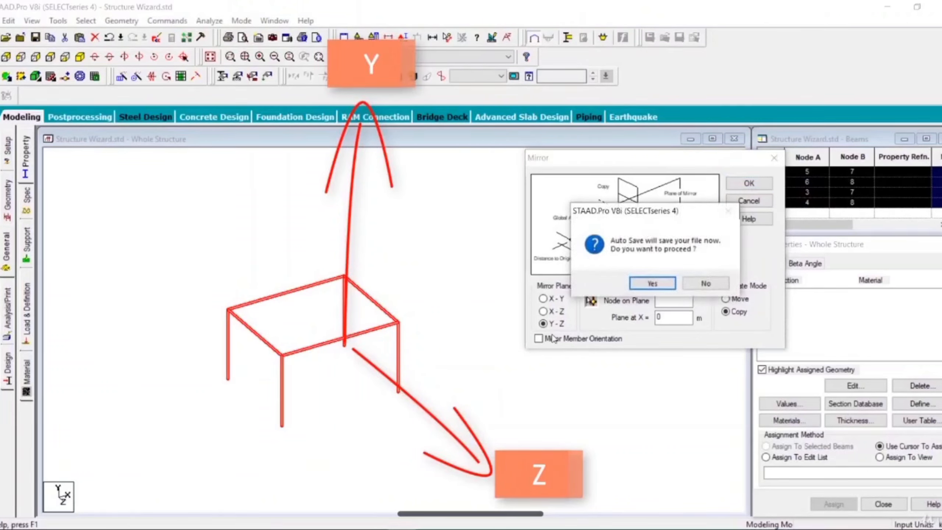
pyautogui.click(651, 284)
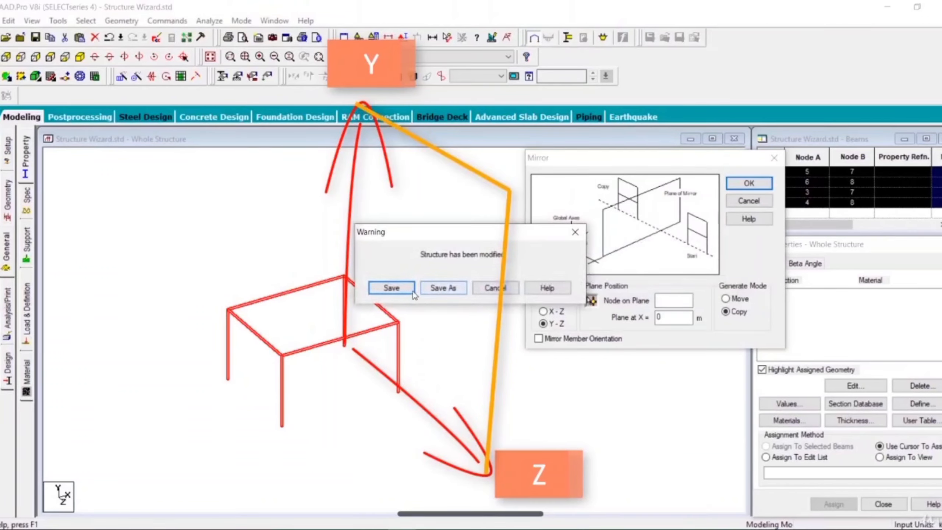
pyautogui.click(392, 291)
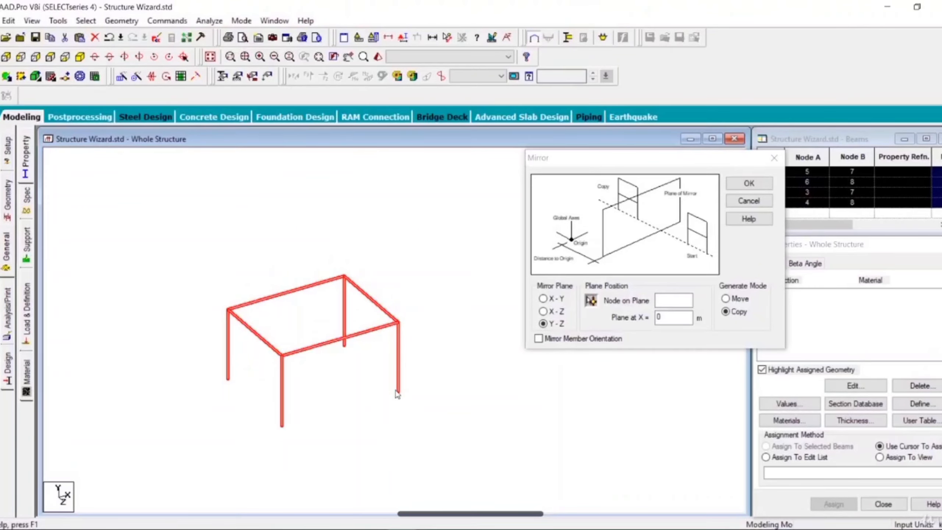
# Generate a mirrored copy of the selected frame about the Y-Z plane through its end at node 4.
pyautogui.moveTo(615, 158); pyautogui.dragTo(513, 156)
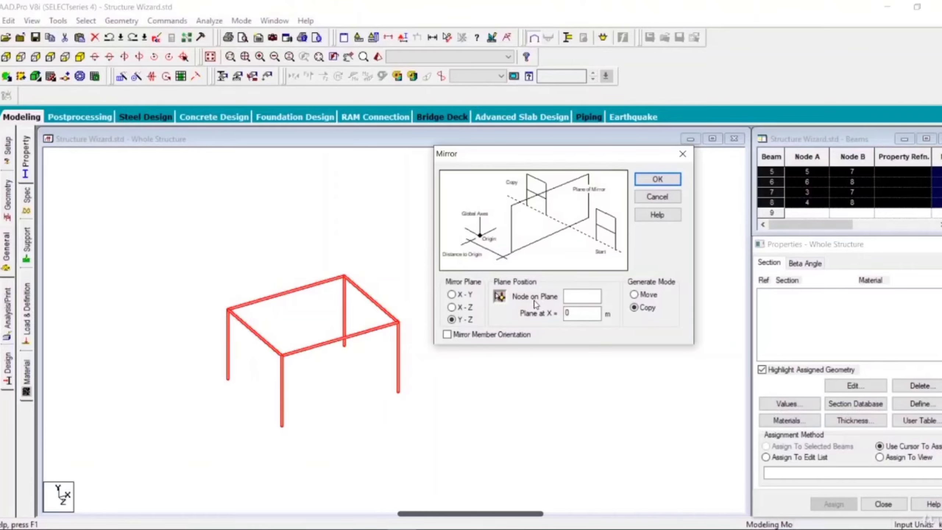
pyautogui.doubleClick(564, 312)
pyautogui.click(655, 181)
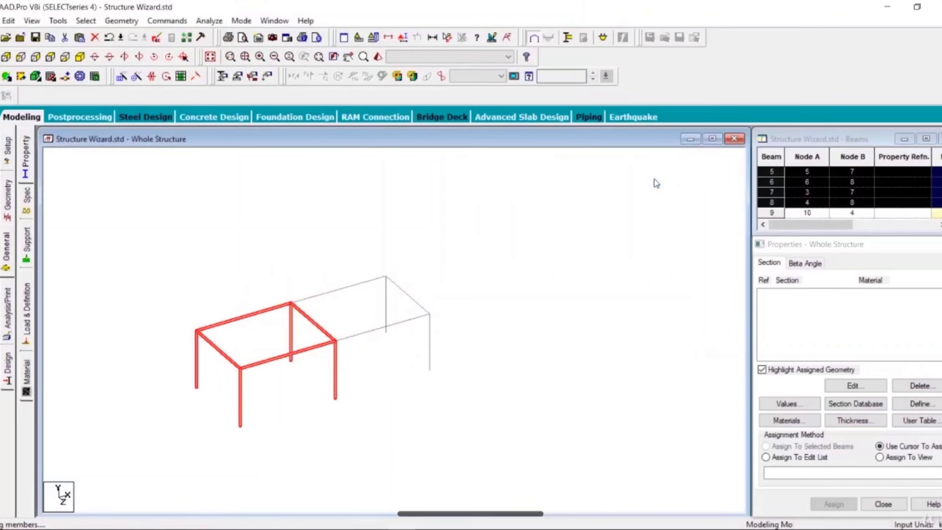
pyautogui.click(402, 414)
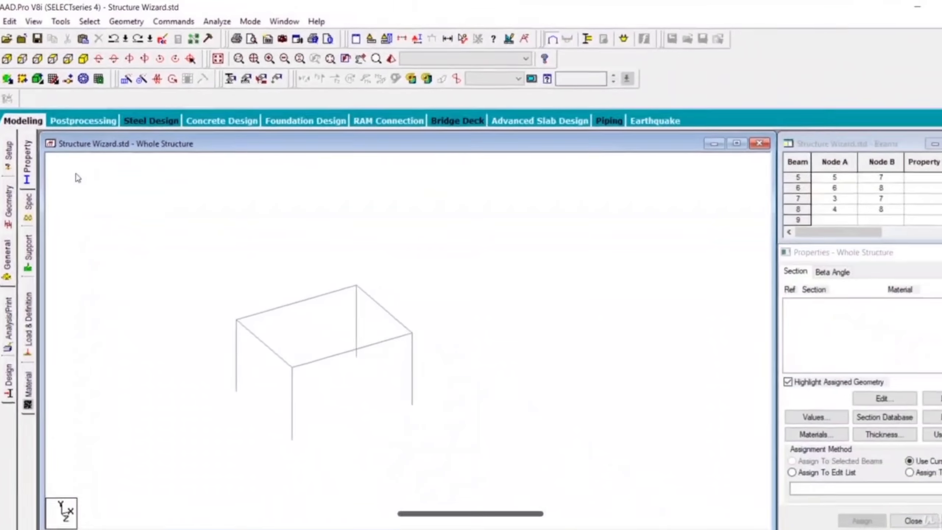
# Select the whole frame and mirror a copy of it about a Y-Z plane positioned clear of the frame.
pyautogui.moveTo(74, 172); pyautogui.dragTo(586, 526)
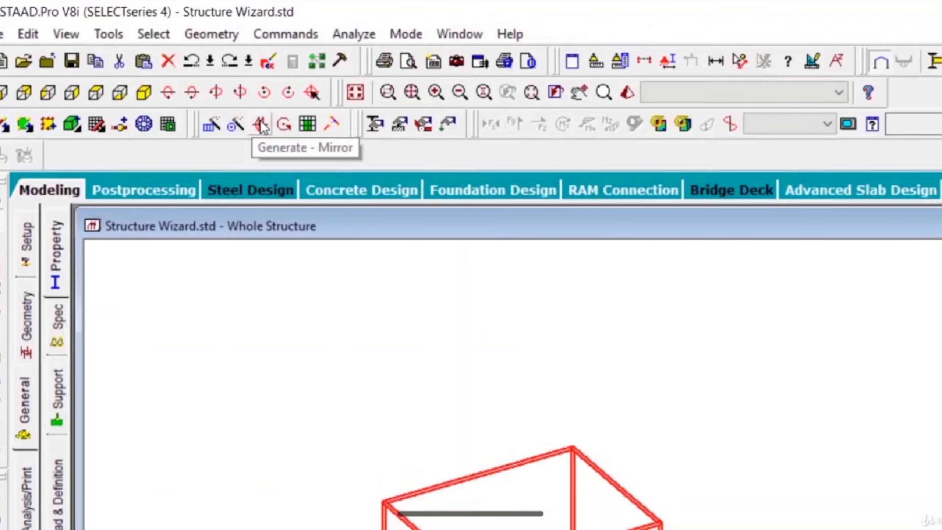
pyautogui.click(262, 126)
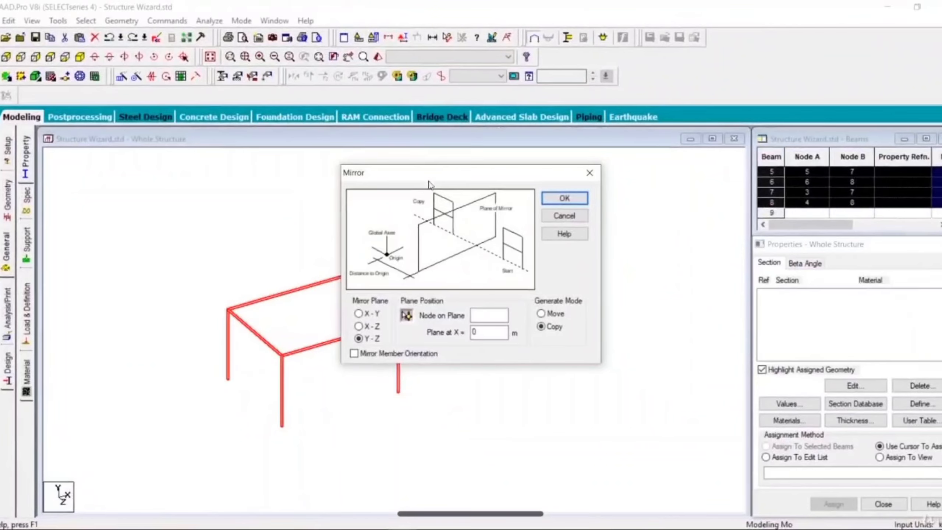
pyautogui.moveTo(428, 183); pyautogui.dragTo(632, 158)
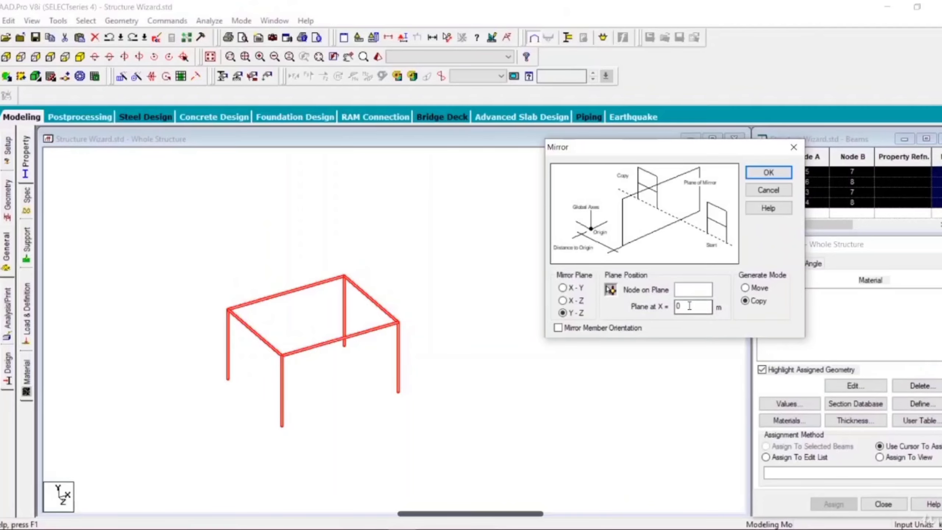
pyautogui.moveTo(689, 307); pyautogui.dragTo(627, 307)
pyautogui.click(780, 174)
pyautogui.click(294, 482)
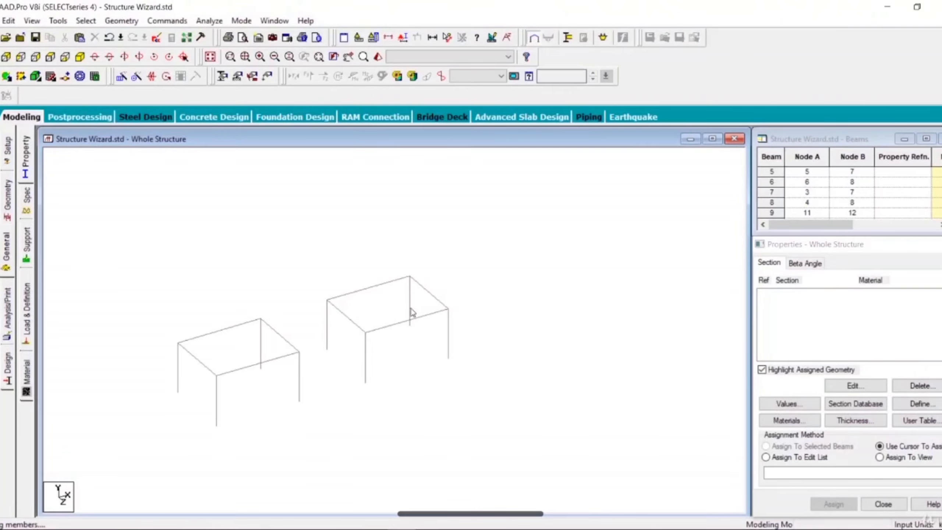
# Select both frames and generate a mirrored copy of them about the X-Y plane positioned at Z = 7 m.
pyautogui.moveTo(500, 413); pyautogui.dragTo(522, 464, button='middle')
pyautogui.scroll(-3, 587, 449)
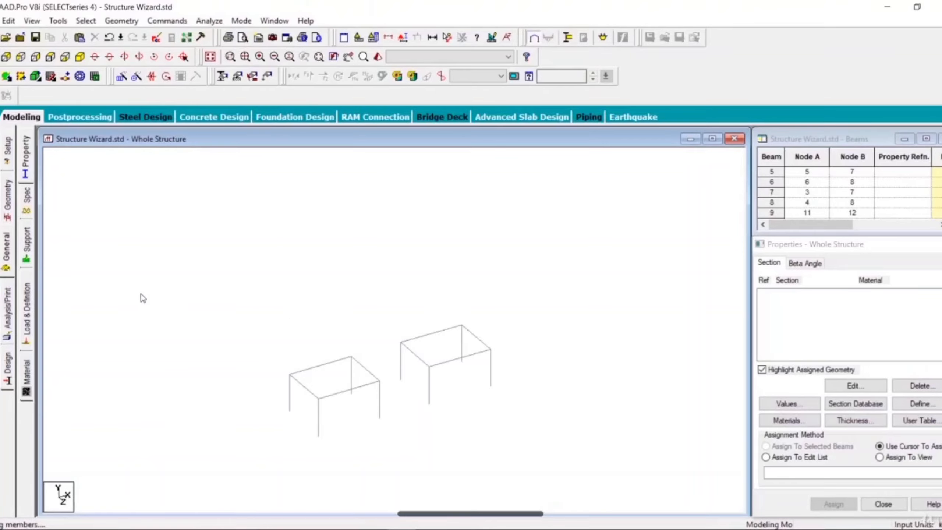
pyautogui.moveTo(119, 258); pyautogui.dragTo(653, 505)
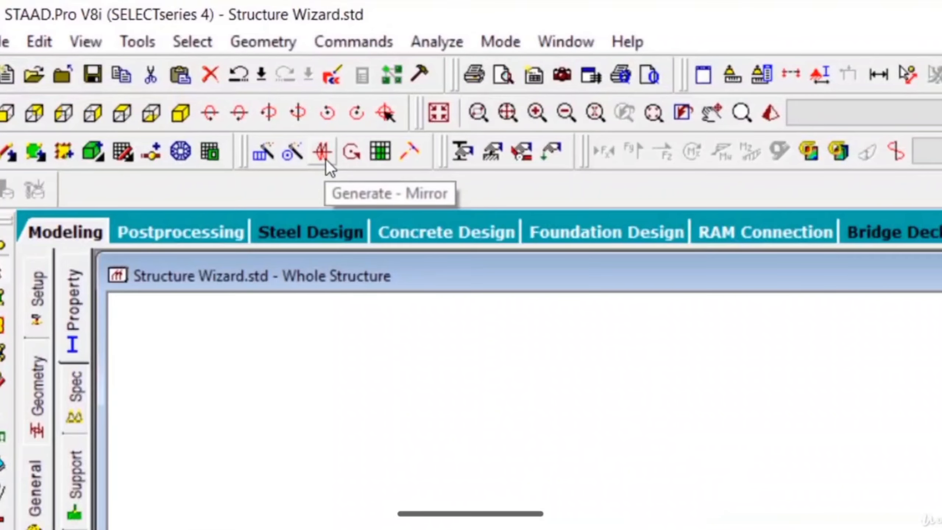
pyautogui.click(326, 160)
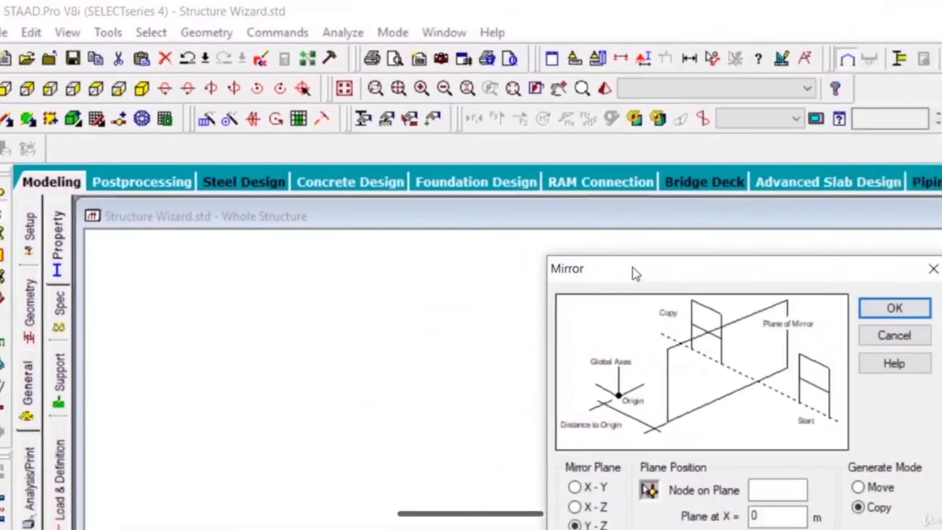
pyautogui.moveTo(809, 278); pyautogui.dragTo(941, 268)
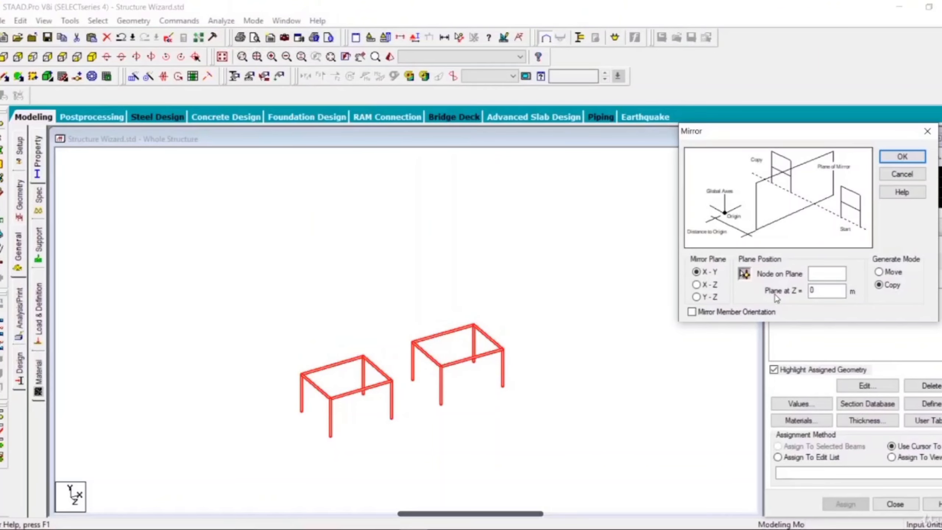
pyautogui.doubleClick(830, 295)
pyautogui.click(896, 157)
pyautogui.scroll(4, 278, 469)
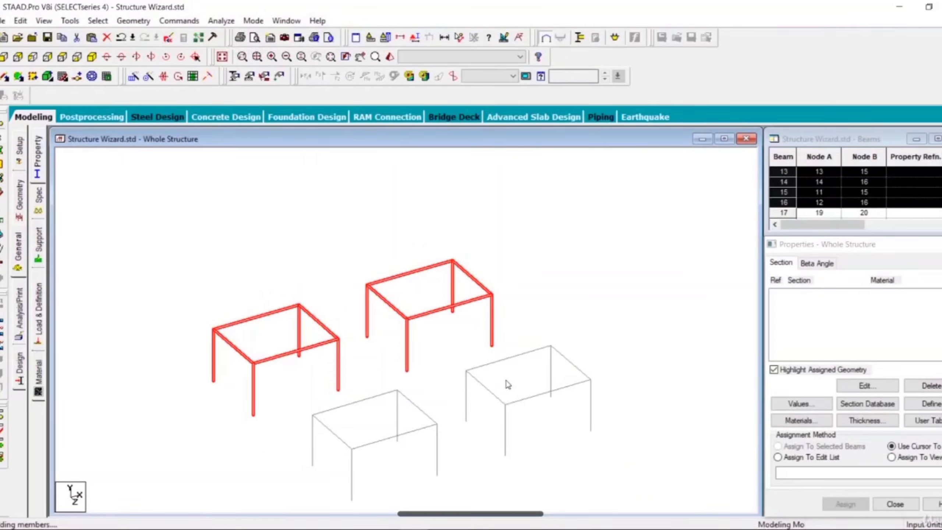
# Deselect the frames, view the model from above, select the roof beam between nodes 3 and 7, and open the Mirror generation settings.
pyautogui.click(288, 382)
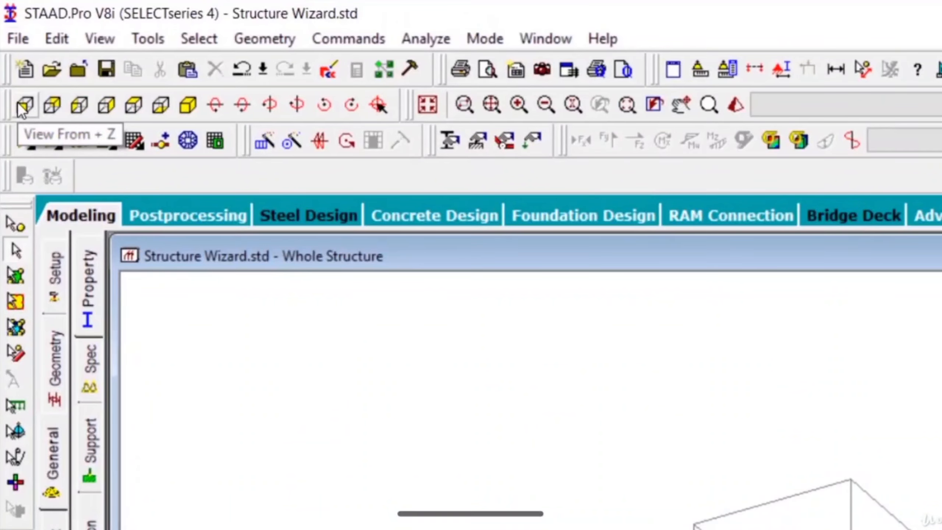
pyautogui.click(19, 107)
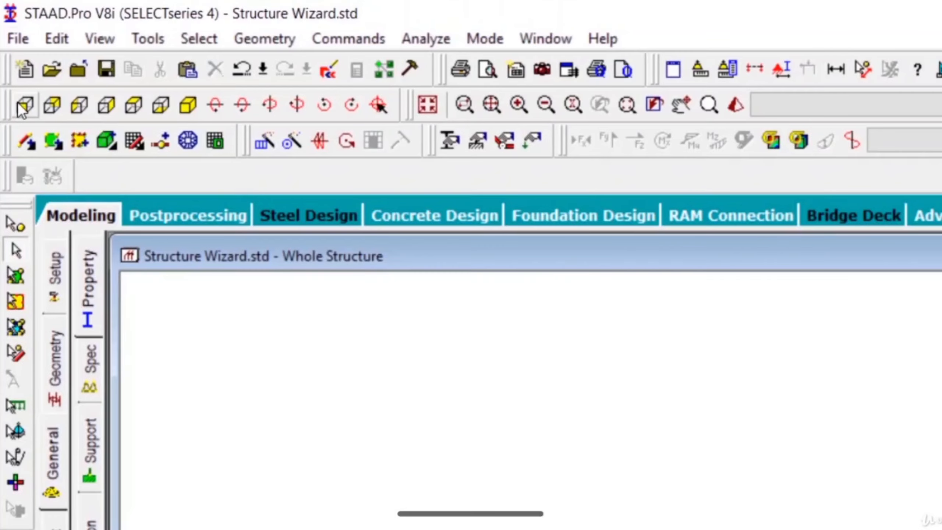
pyautogui.click(140, 107)
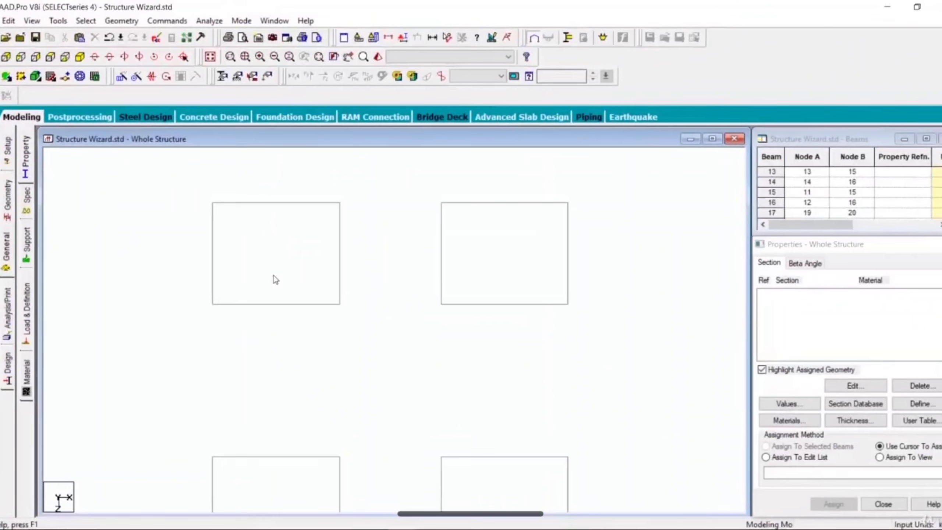
pyautogui.moveTo(272, 278); pyautogui.dragTo(315, 372, button='middle')
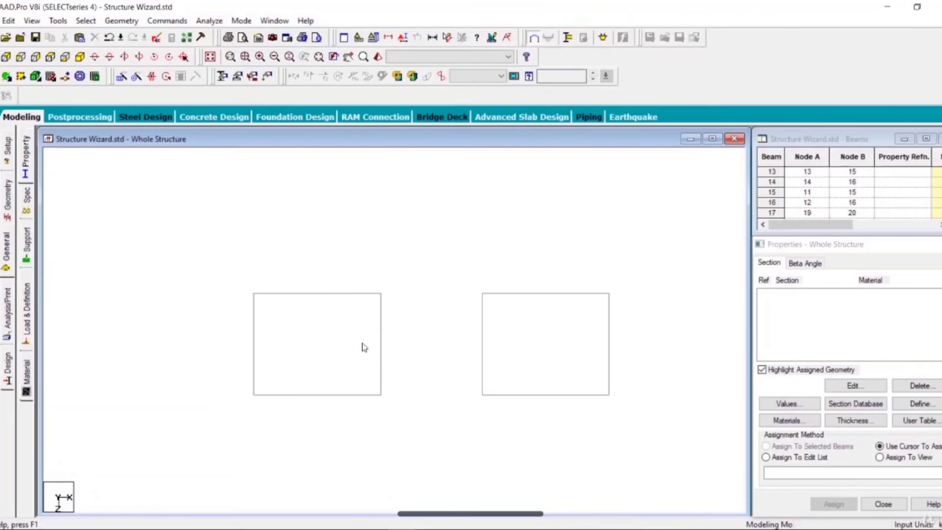
pyautogui.click(255, 359)
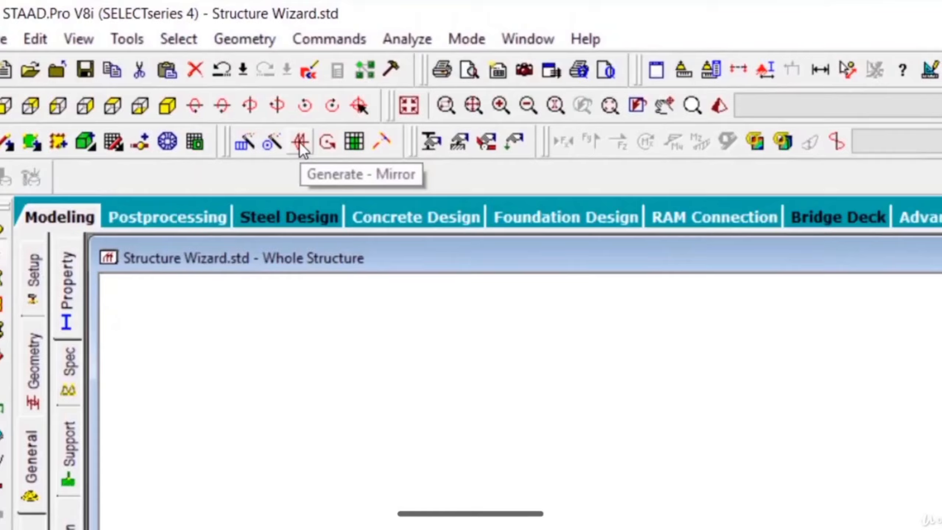
pyautogui.click(300, 142)
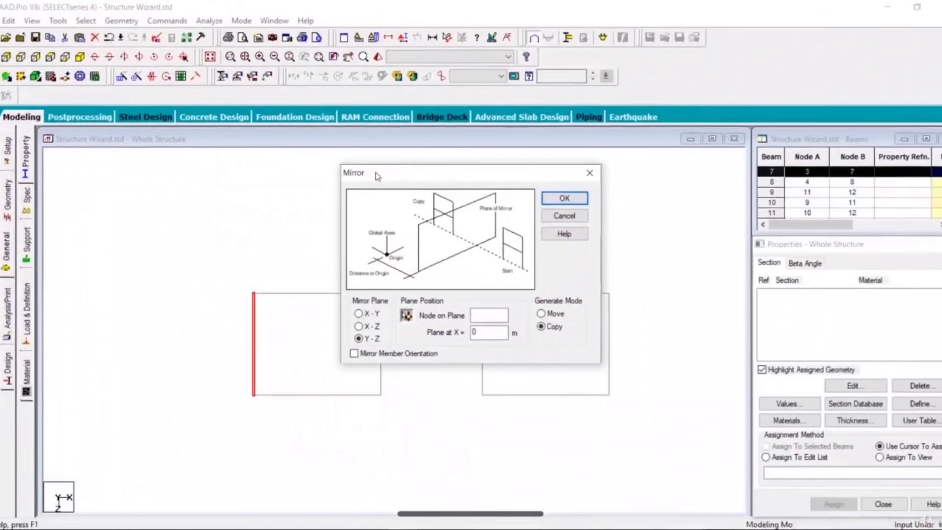
pyautogui.moveTo(374, 86); pyautogui.dragTo(443, 159)
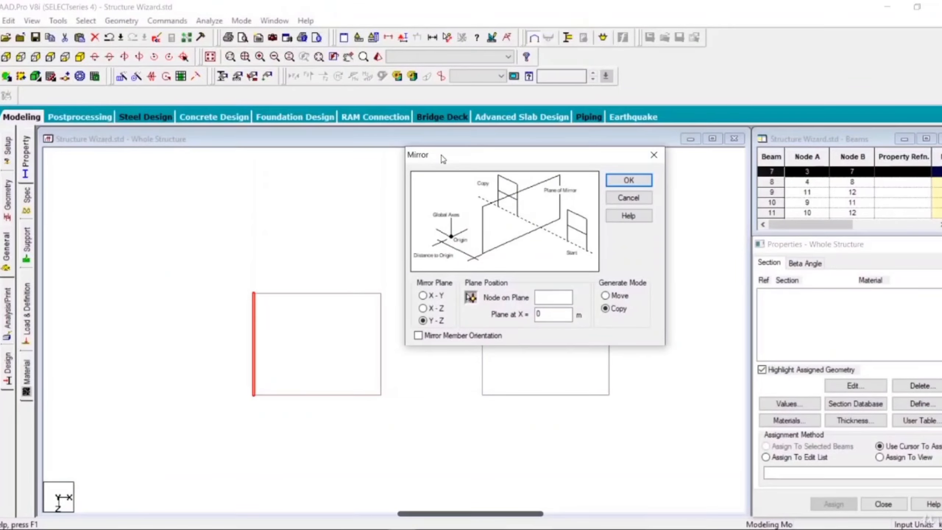
pyautogui.moveTo(498, 163); pyautogui.dragTo(583, 154)
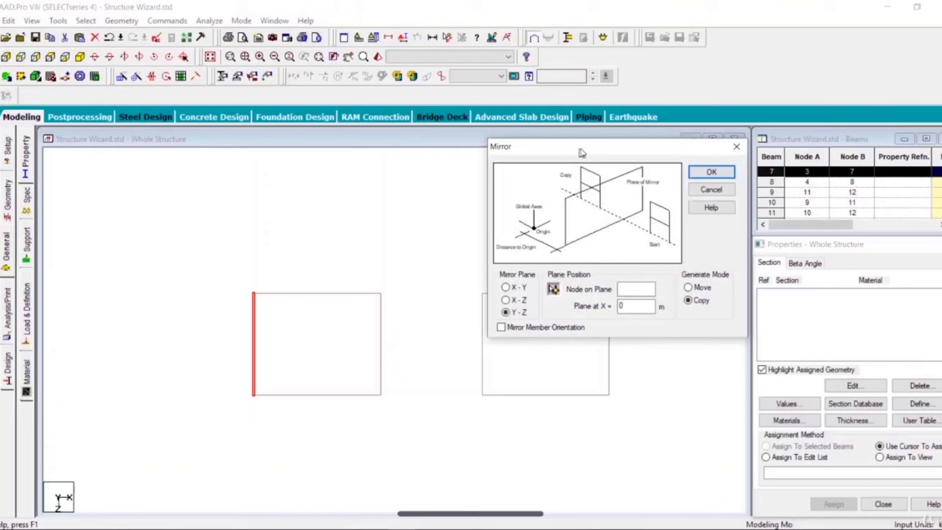
# Delete the opposite roof beam of that frame, between nodes 4 and 8.
pyautogui.click(382, 349)
pyautogui.press('Delete')
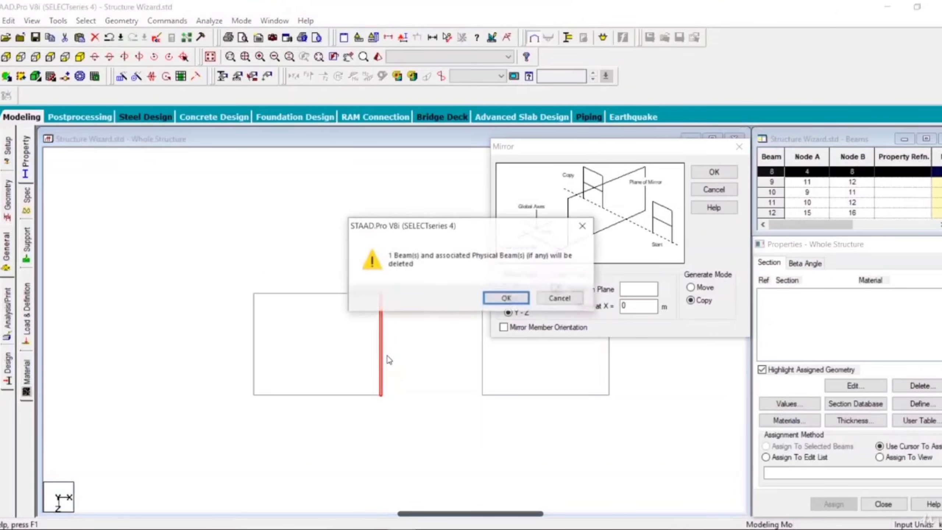
pyautogui.click(499, 299)
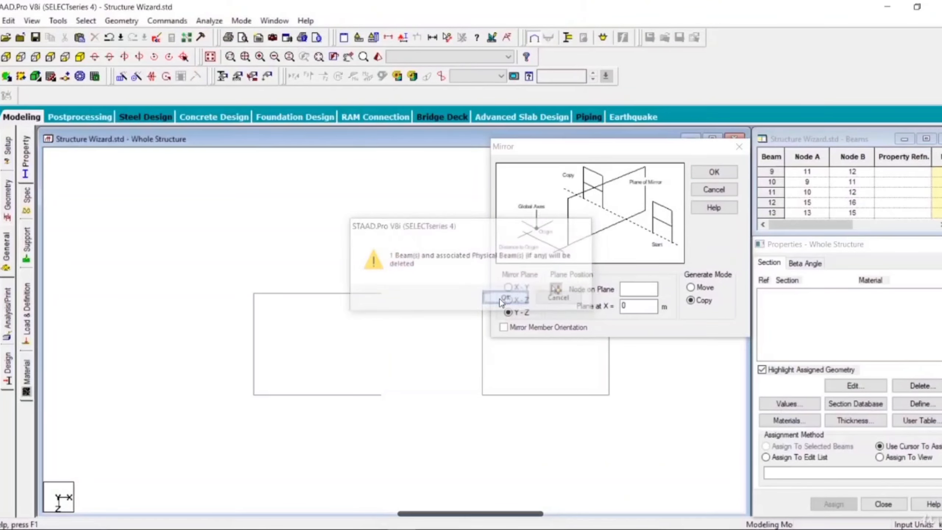
# Reselect the roof beam between nodes 3 and 7, show the model isometrically, and open the Y-Z mirror plane's X position for editing.
pyautogui.click(252, 355)
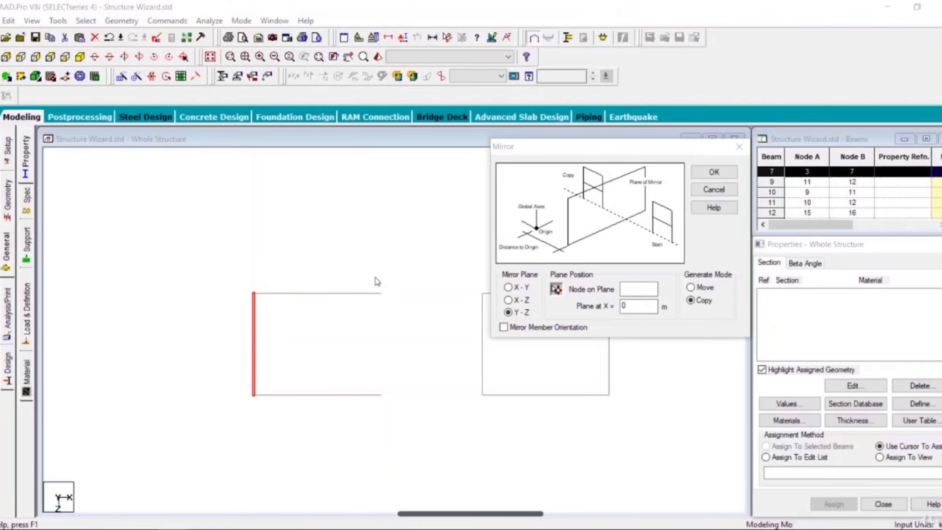
pyautogui.click(80, 56)
pyautogui.moveTo(158, 385); pyautogui.dragTo(162, 336, button='middle')
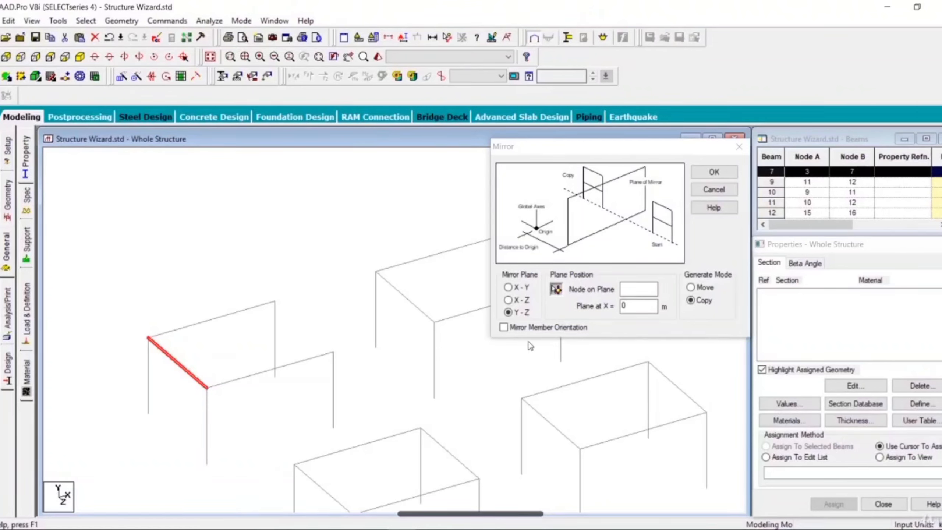
pyautogui.click(583, 305)
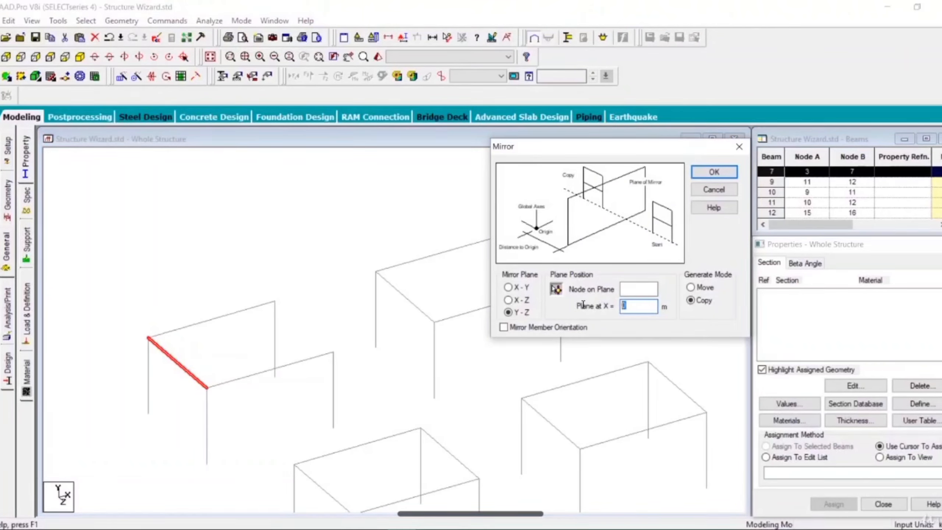